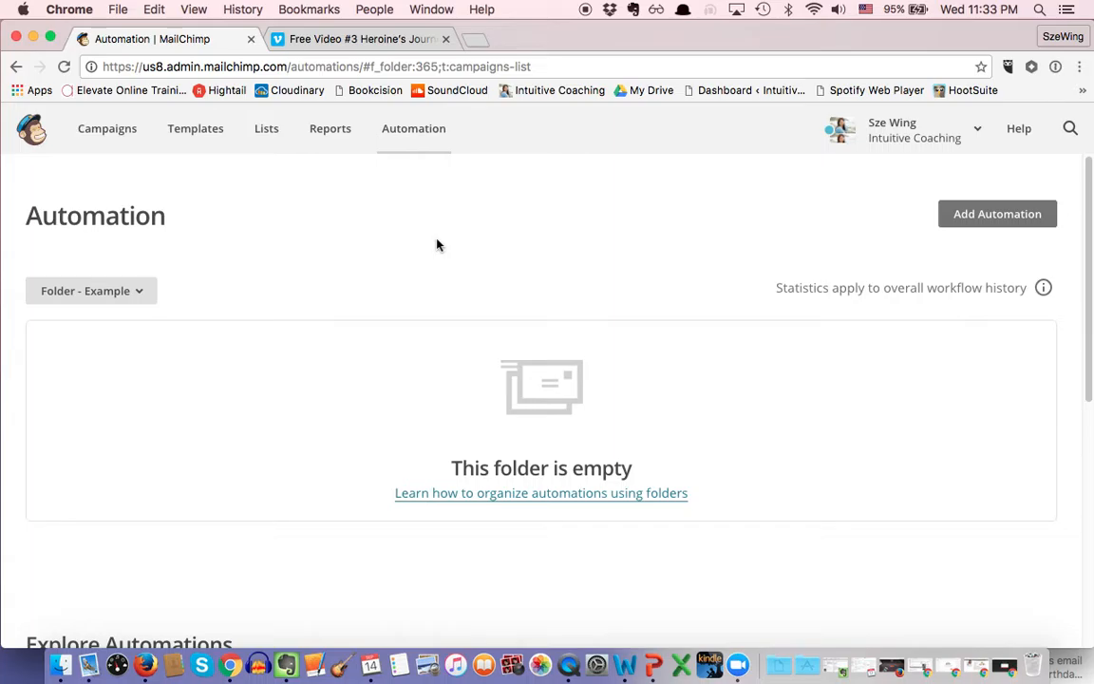
Step: Browse the automation catalogue and show the List Activity recipes, including Welcome Message
click(966, 218)
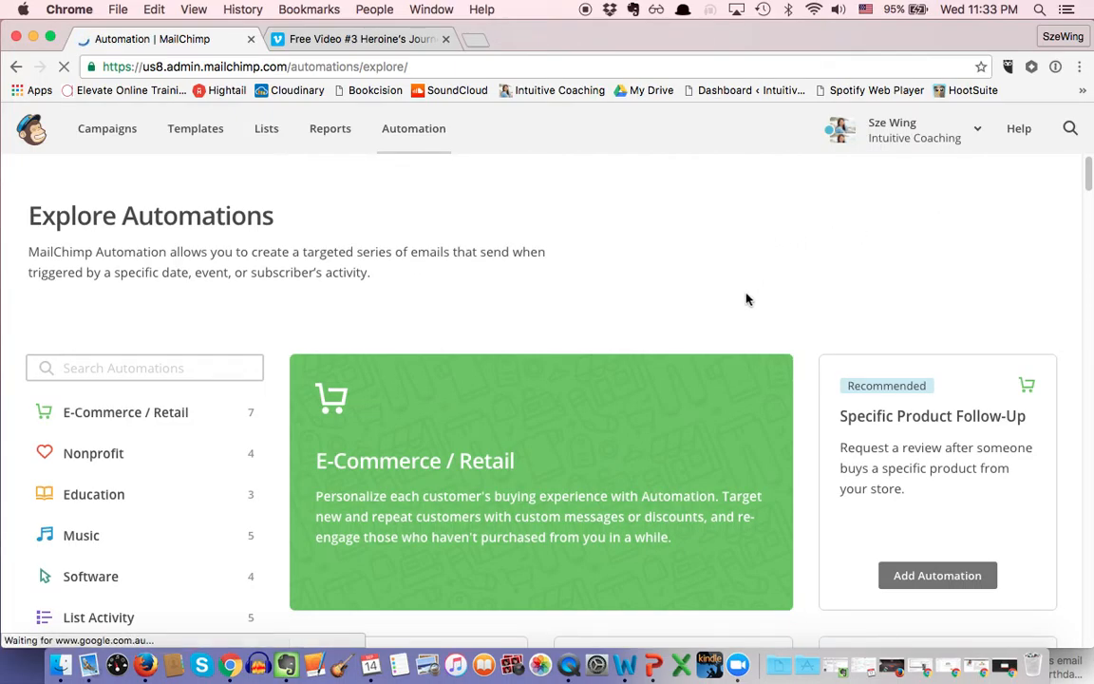
scroll(711, 352, down, 3)
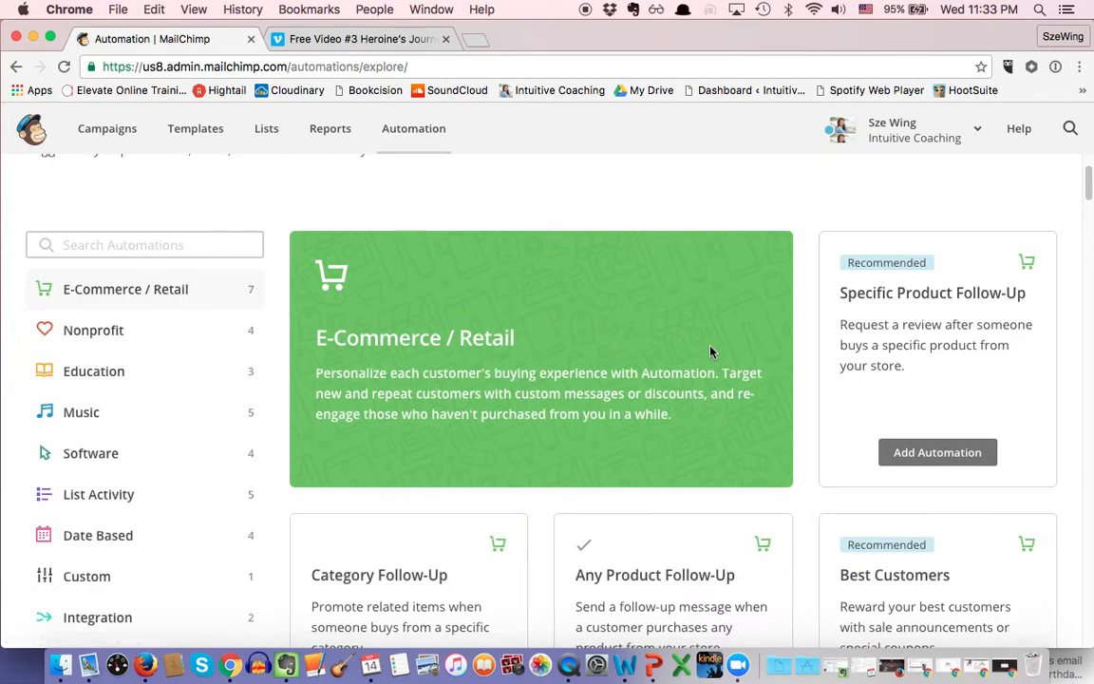
scroll(608, 422, down, 2)
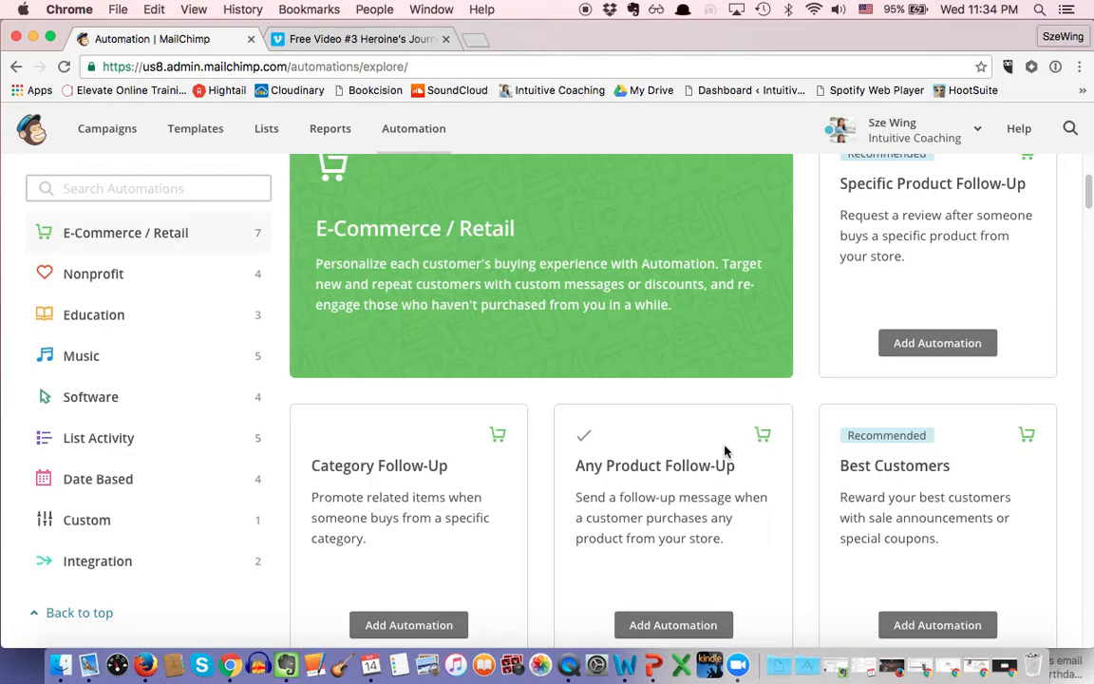
click(184, 442)
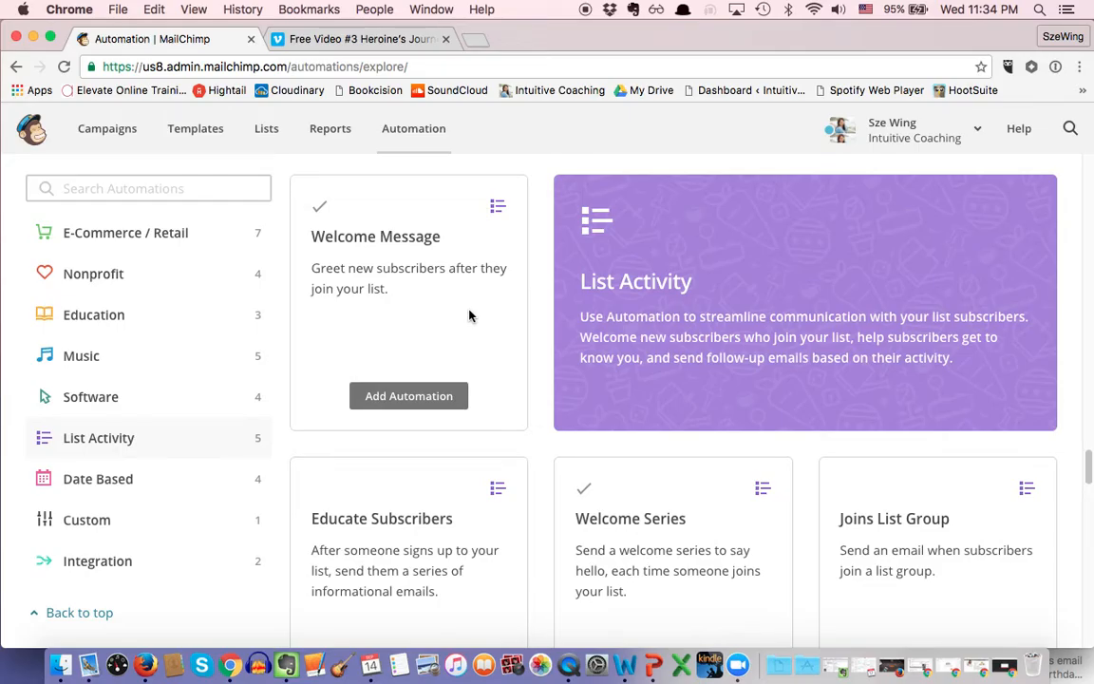
Step: Create a Welcome Message automation 'Online Course Delivery Emails' for the Lighten Up Summit 2016 list
click(421, 395)
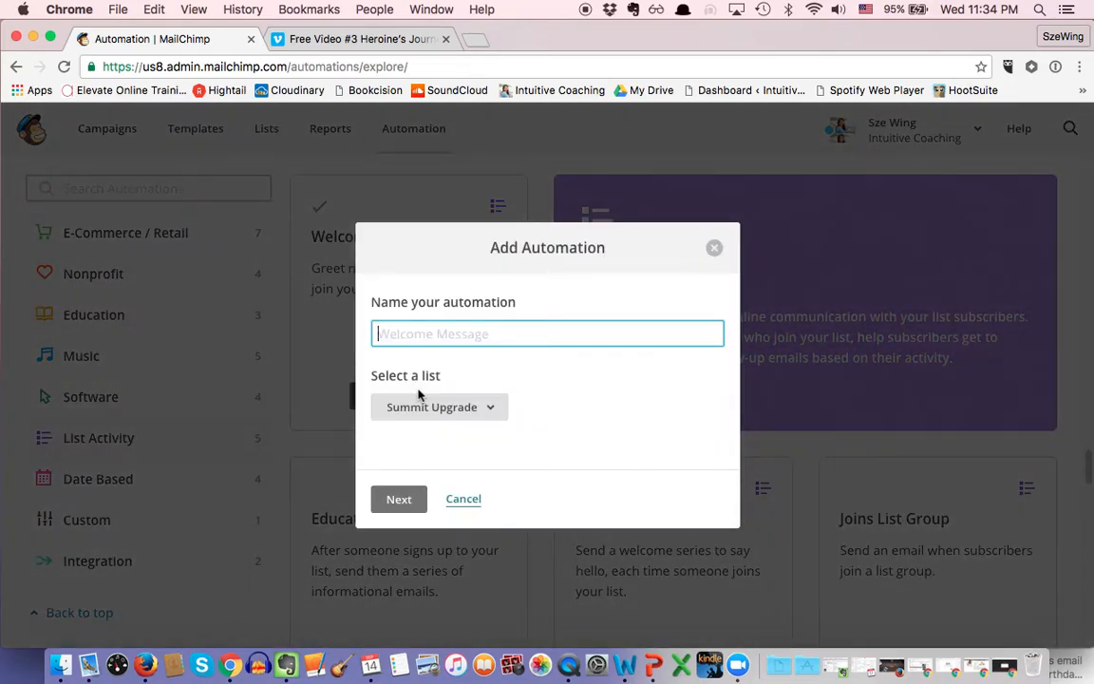
text(Onlin)
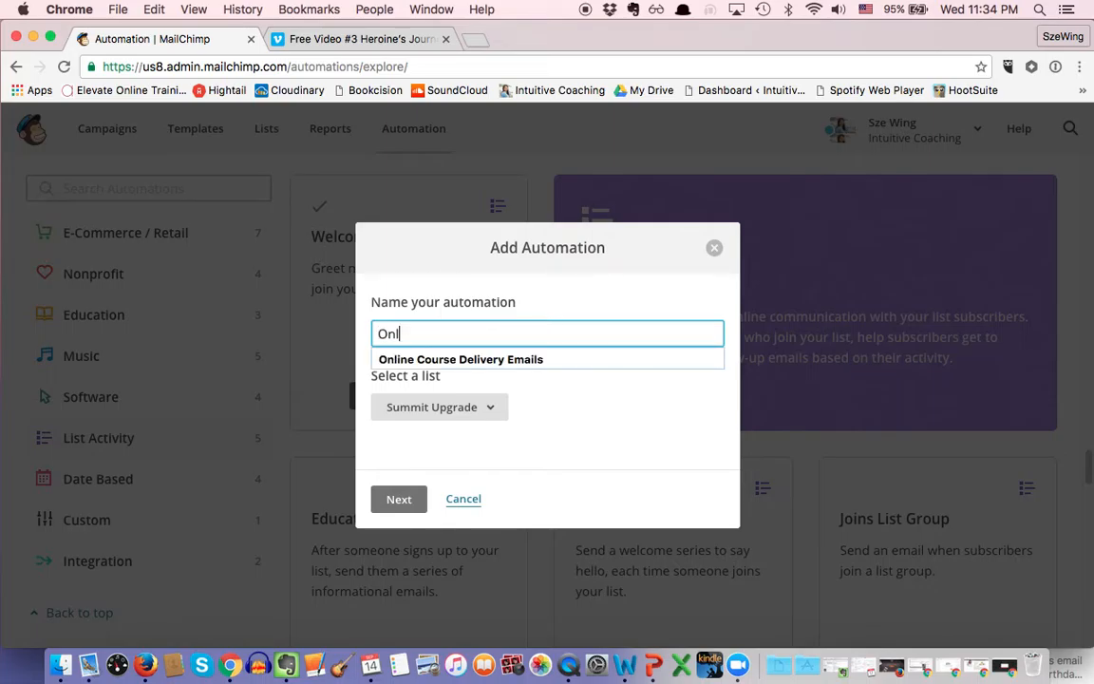
click(550, 361)
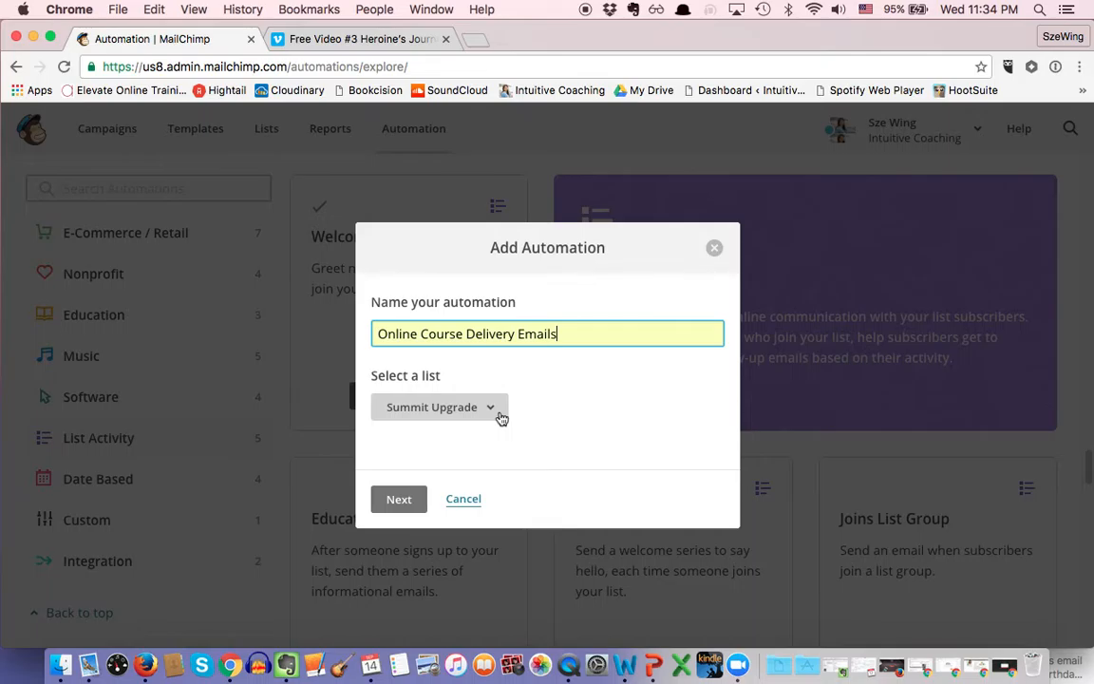
click(500, 419)
click(508, 171)
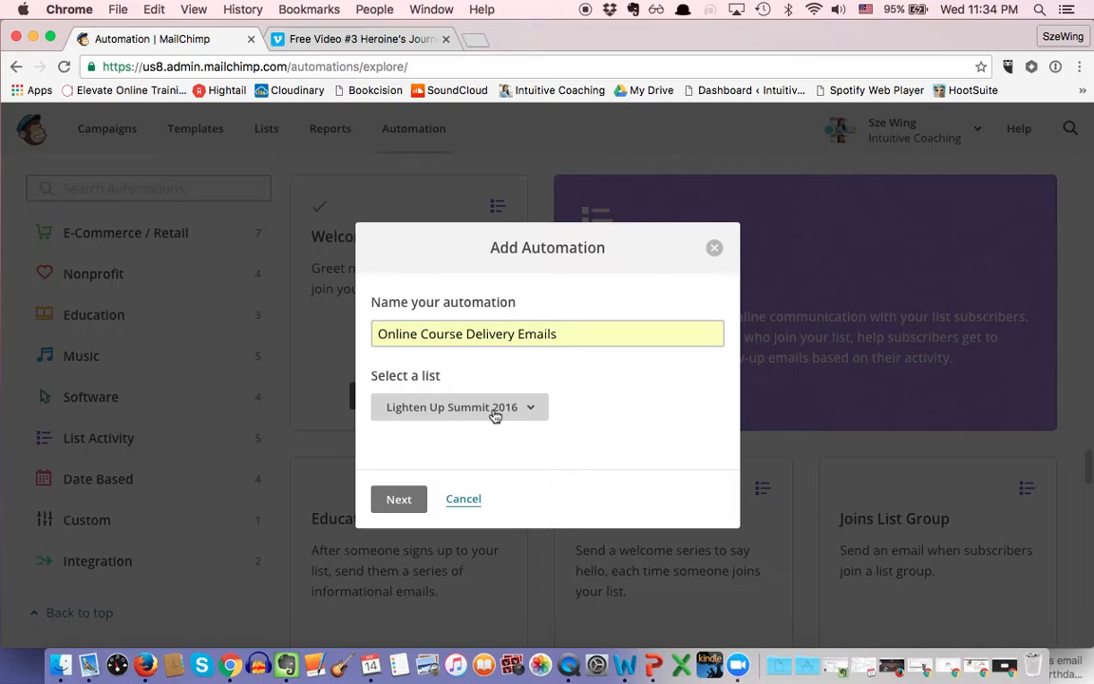
click(409, 503)
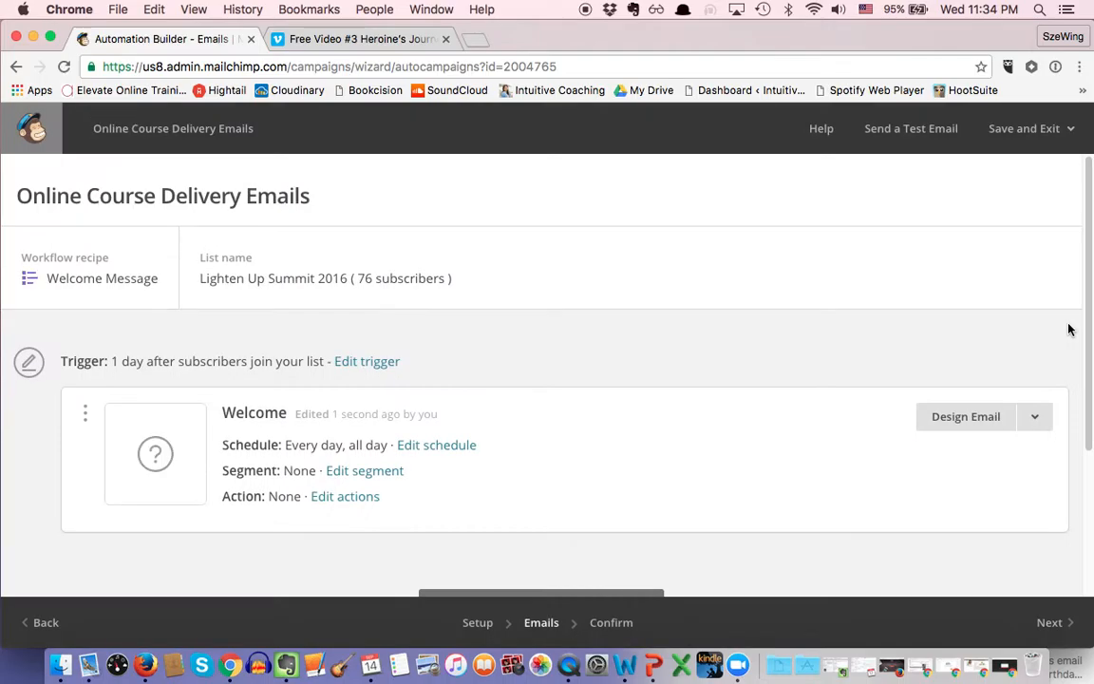
Step: Set the welcome trigger to send immediately, also for imported subscribers, and save it
scroll(795, 308, down, 1)
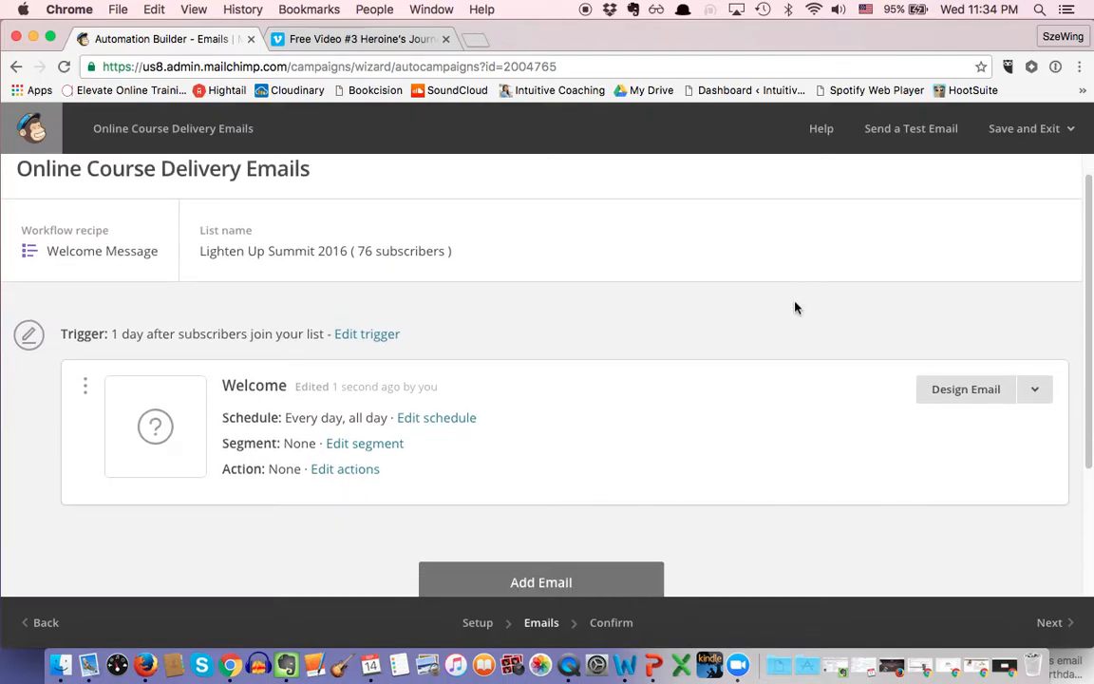
click(355, 337)
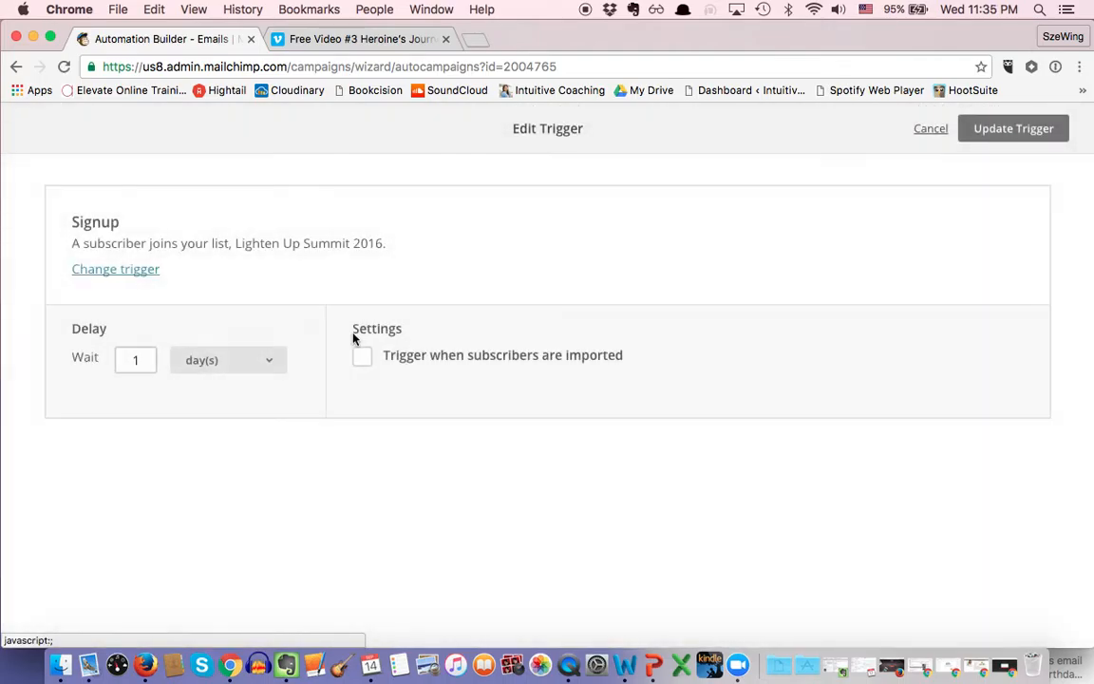
click(225, 365)
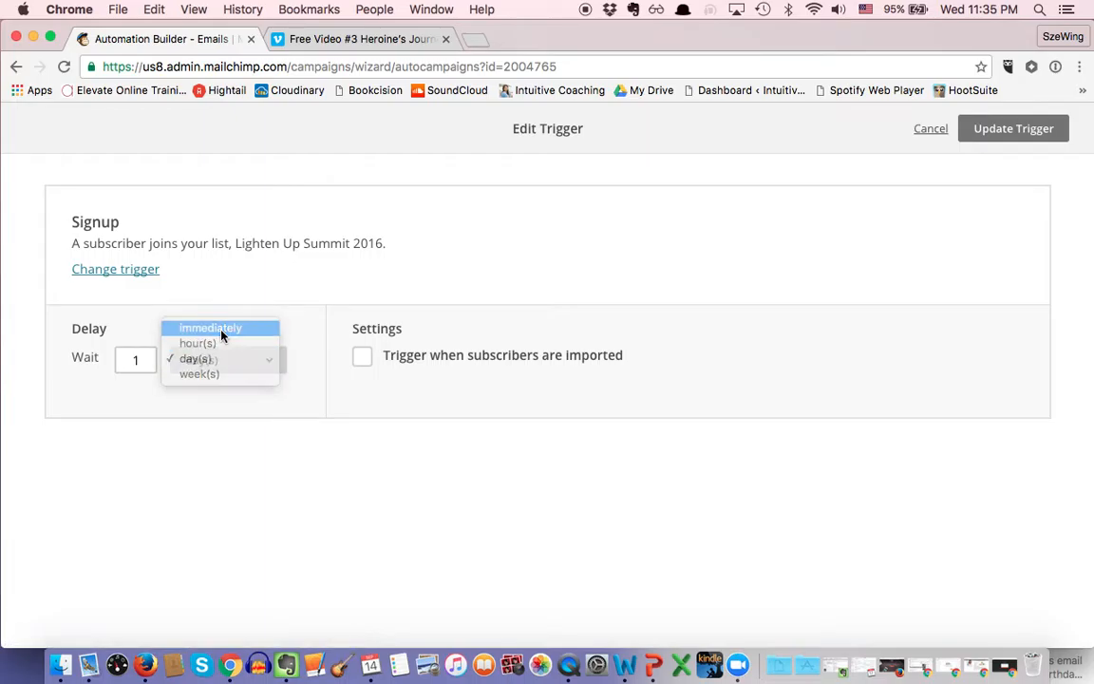
click(221, 330)
click(265, 356)
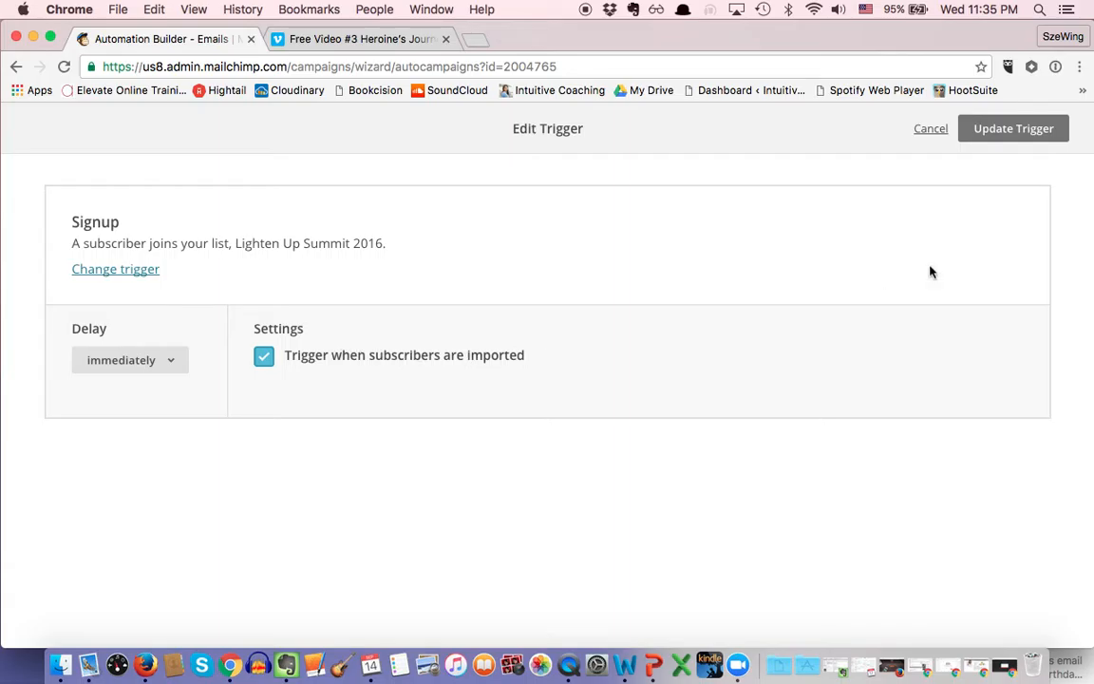
click(989, 141)
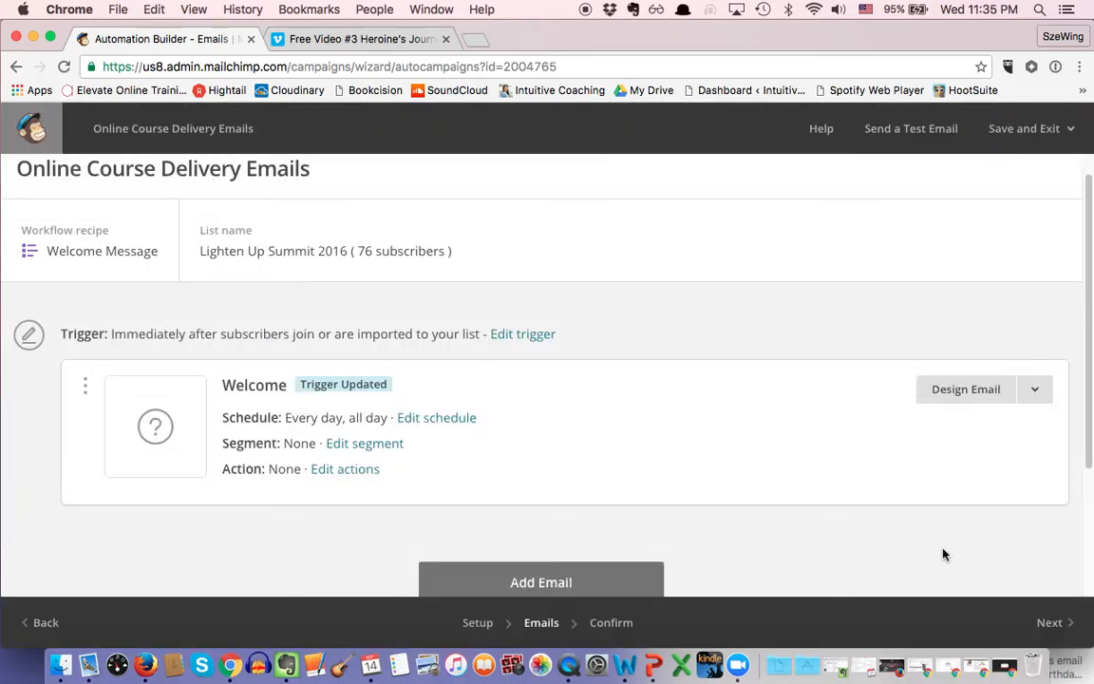
Step: Name the email 'Online Course Delivery No. 1 email' with subject 'Thank you for purchasing - here is your Class no.1!'
click(967, 390)
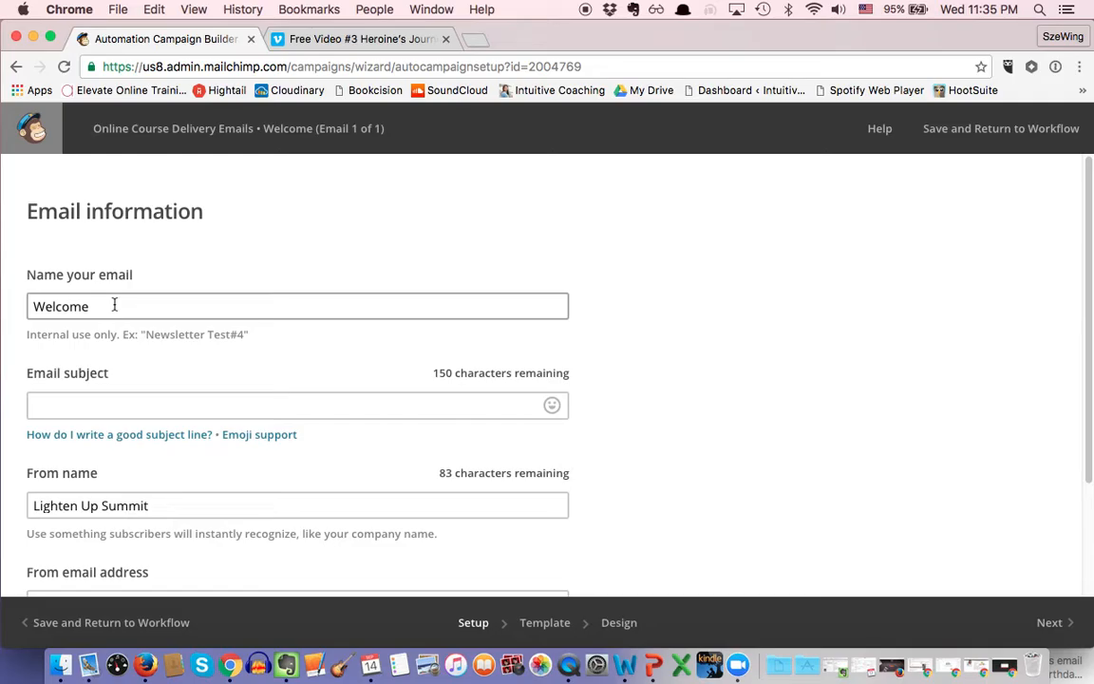
drag(104, 307, 3, 297)
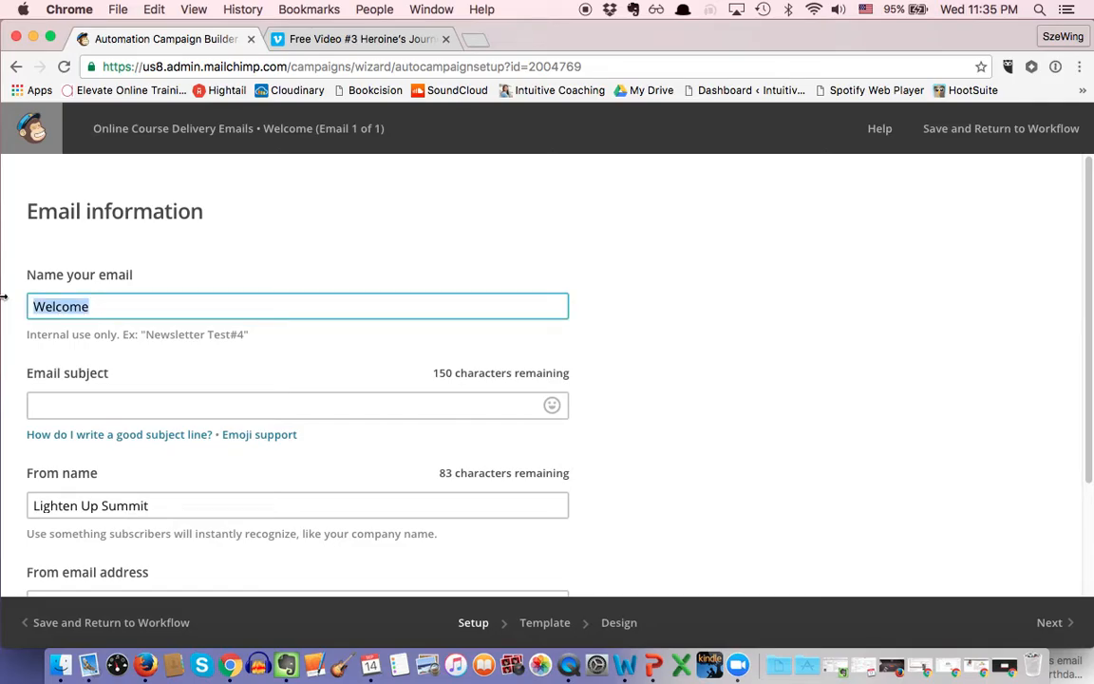
text(Online Cour)
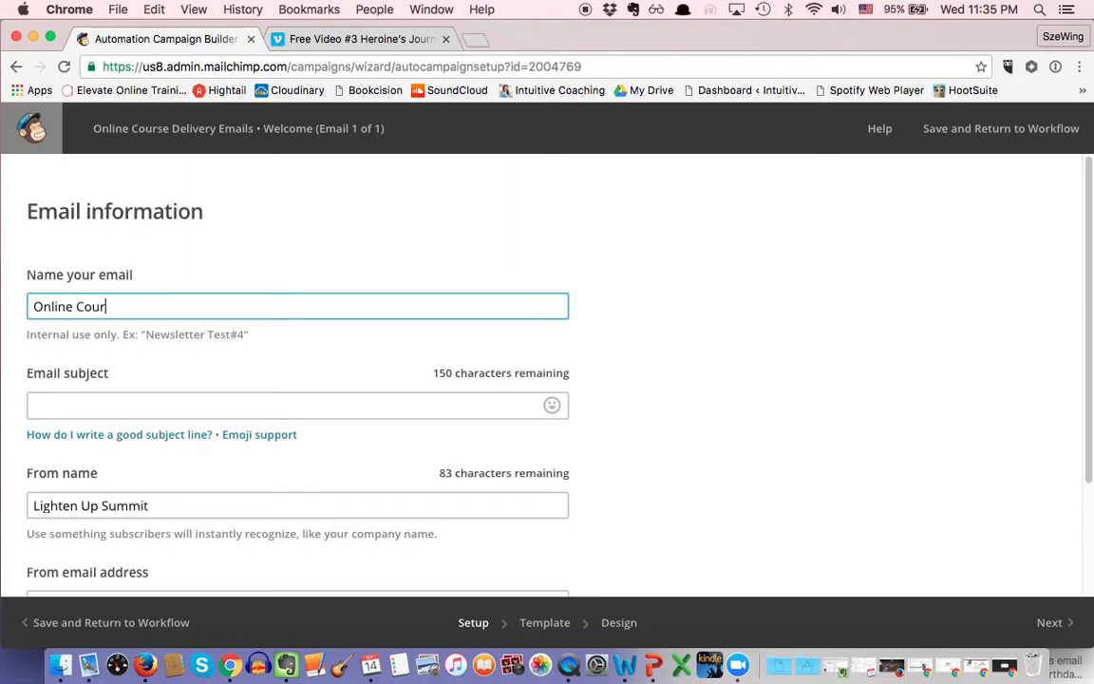
text(se Delivery No. )
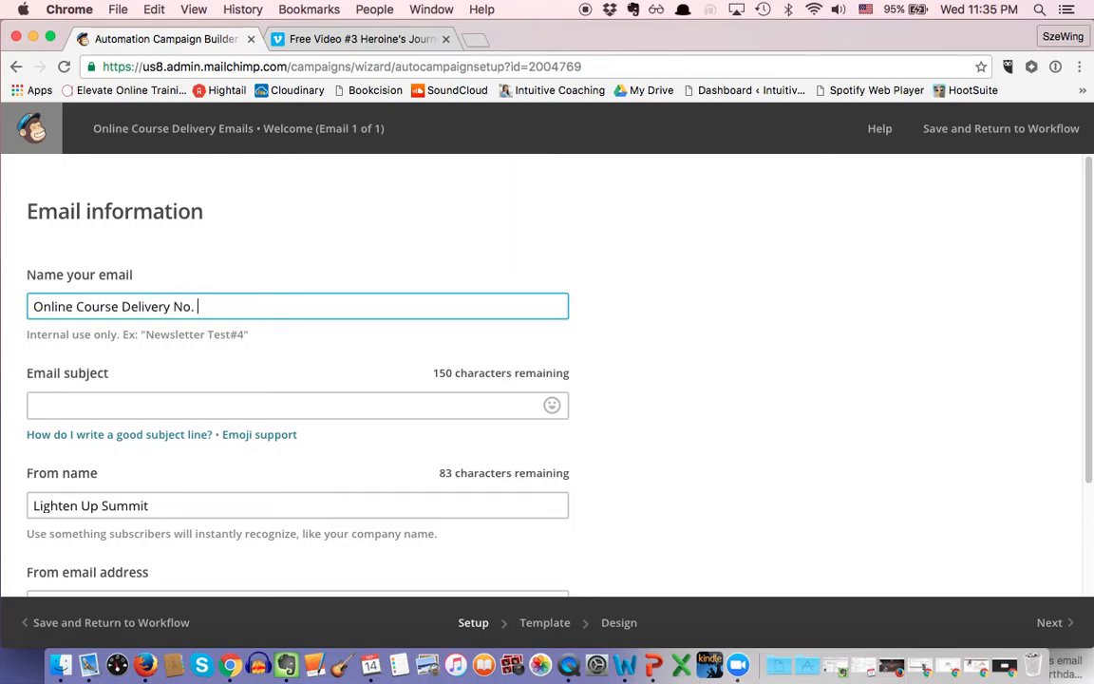
text(1 email)
click(82, 405)
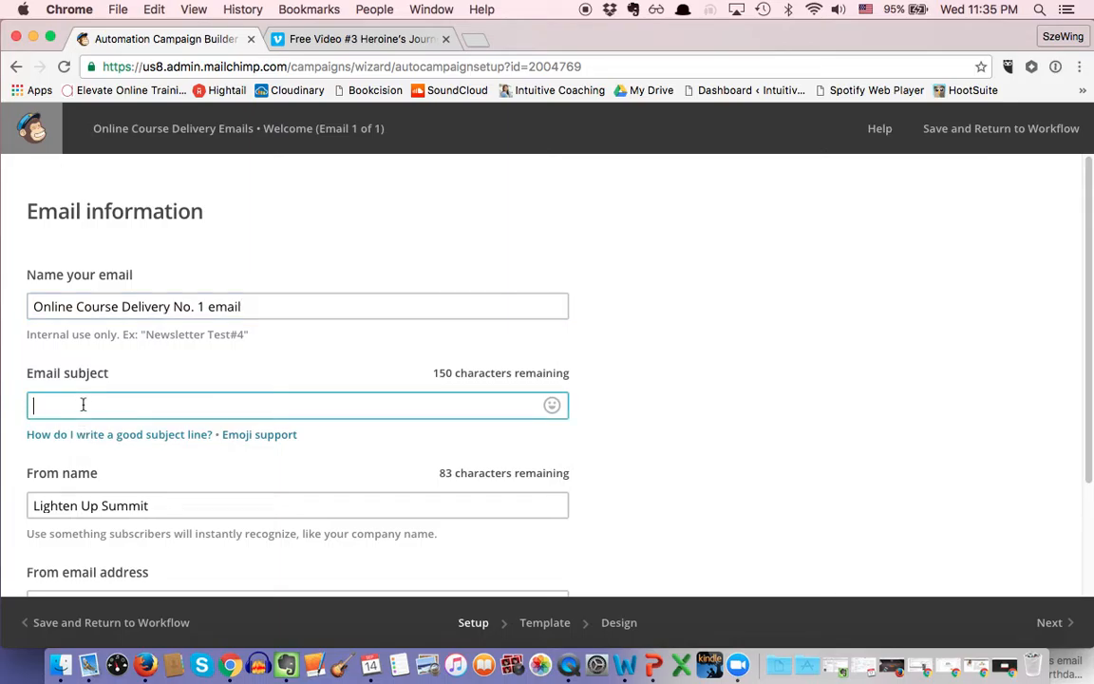
text(Thank you for purchasing - here i syour)
key(BackSpace)
key(BackSpace)
key(BackSpace)
key(BackSpace)
key(BackSpace)
key(BackSpace)
key(BackSpace)
text(is y)
key(BackSpace)
key(BackSpace)
key(BackSpace)
text(s your Class no.1!)
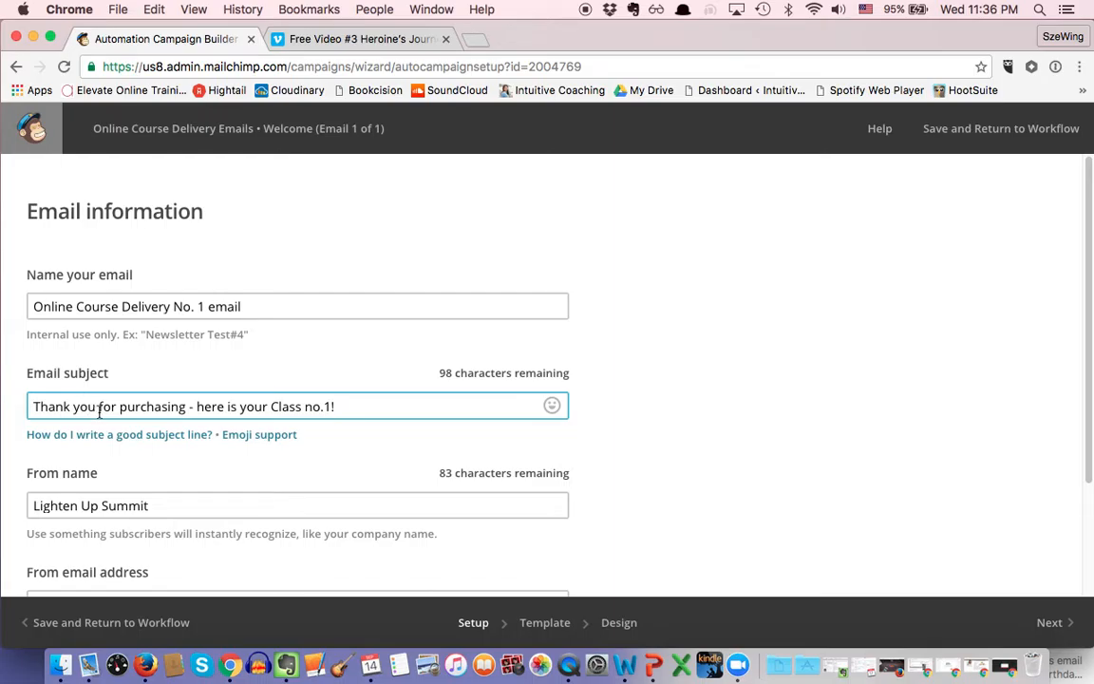
Step: Set the From name to 'XYZ from ABC' and enter the sender's e-mail address
scroll(99, 411, down, 2)
click(166, 446)
drag(166, 446, 9, 454)
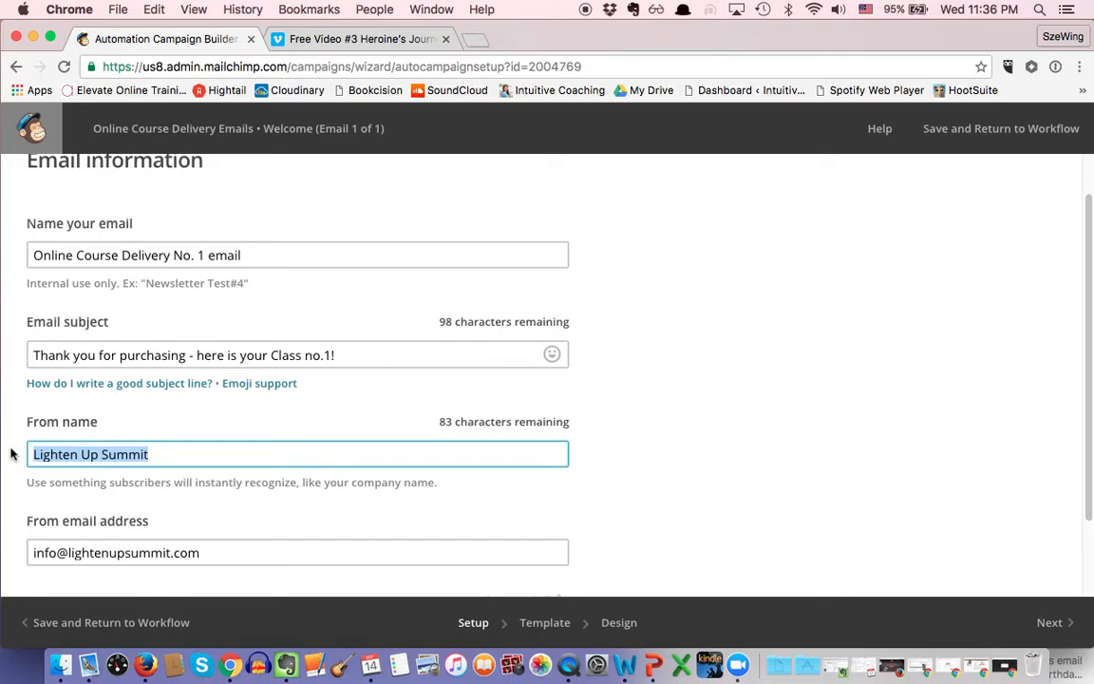
text(X)
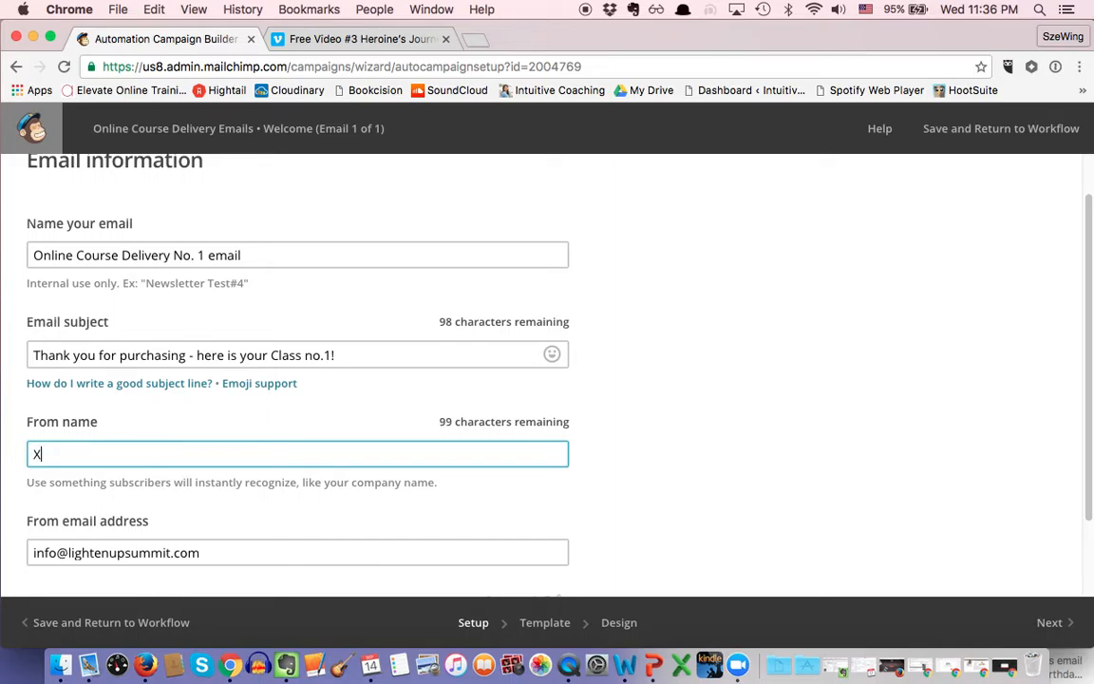
text(YZ from ABC)
key(BackSpace)
text(BC)
scroll(30, 442, down, 2)
drag(208, 471, 3, 468)
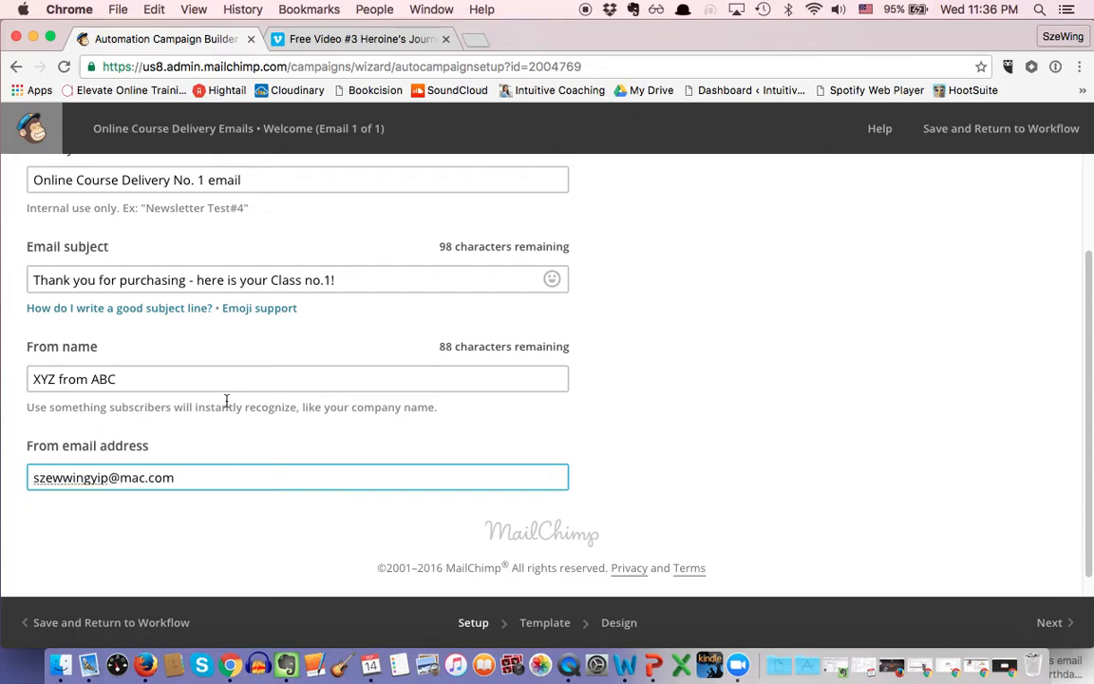
scroll(314, 406, down, 1)
scroll(323, 409, up, 5)
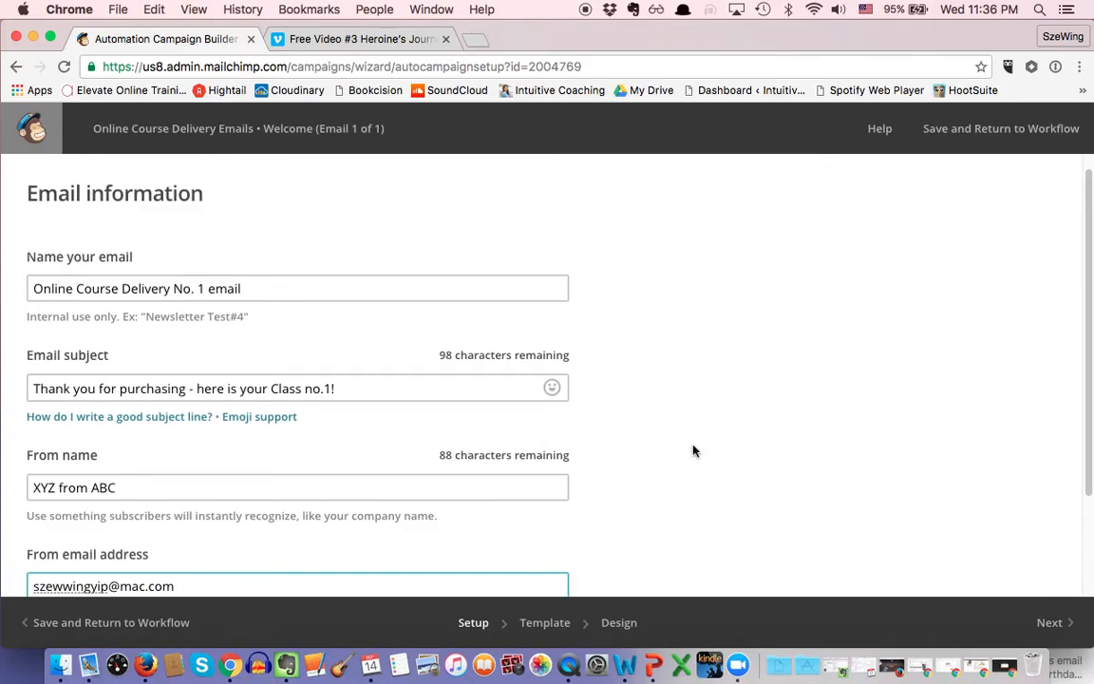
scroll(703, 450, down, 2)
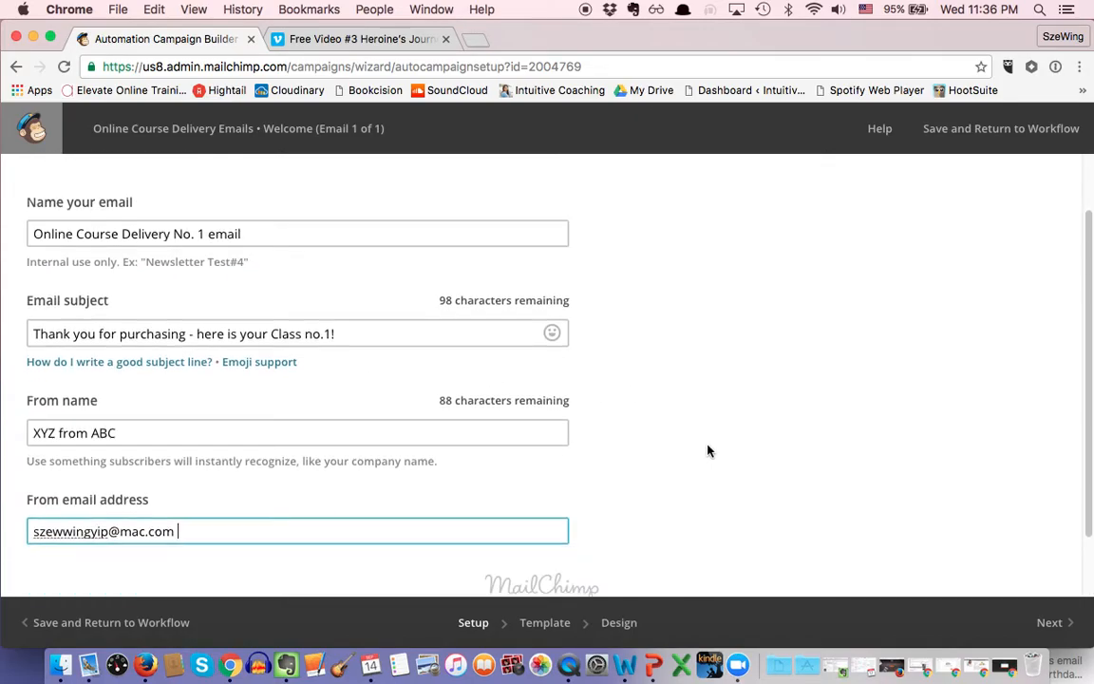
click(1074, 626)
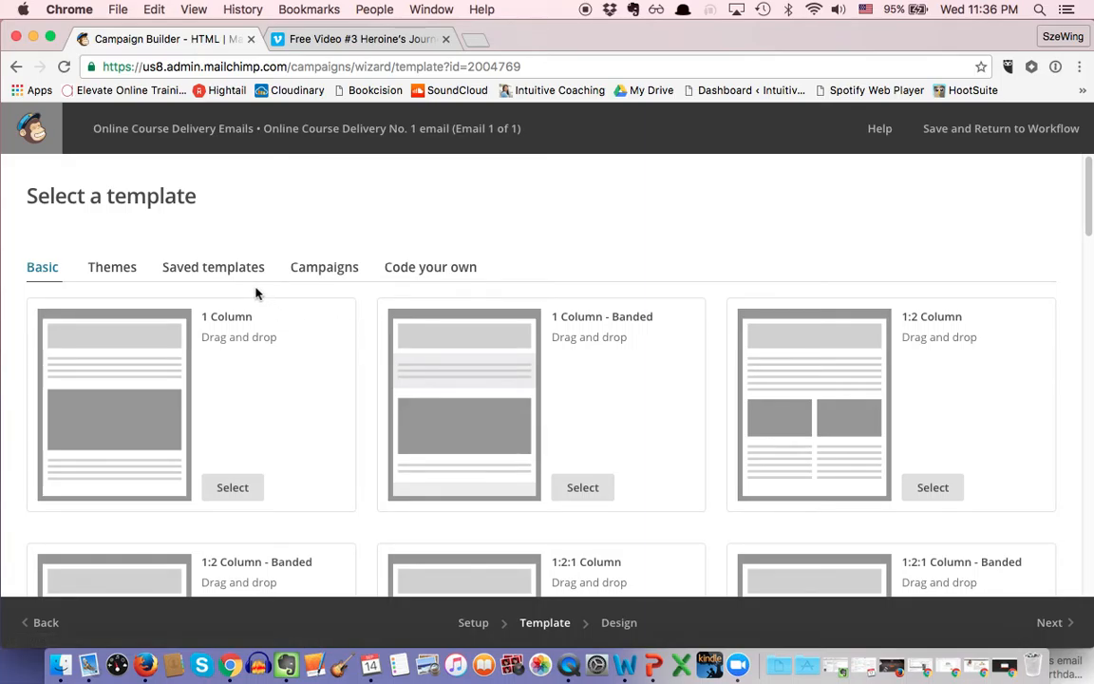
Step: Scroll through the Basic templates such as 1 Column, 1:2 Column and 1:3 Column
scroll(255, 293, down, 2)
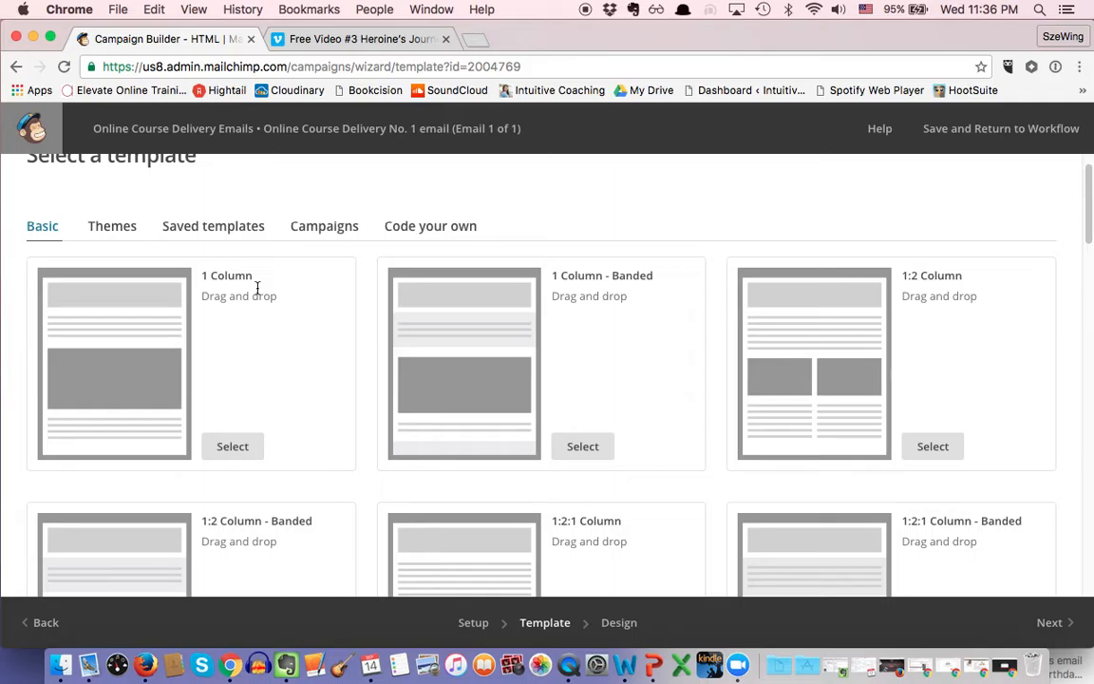
scroll(256, 288, down, 3)
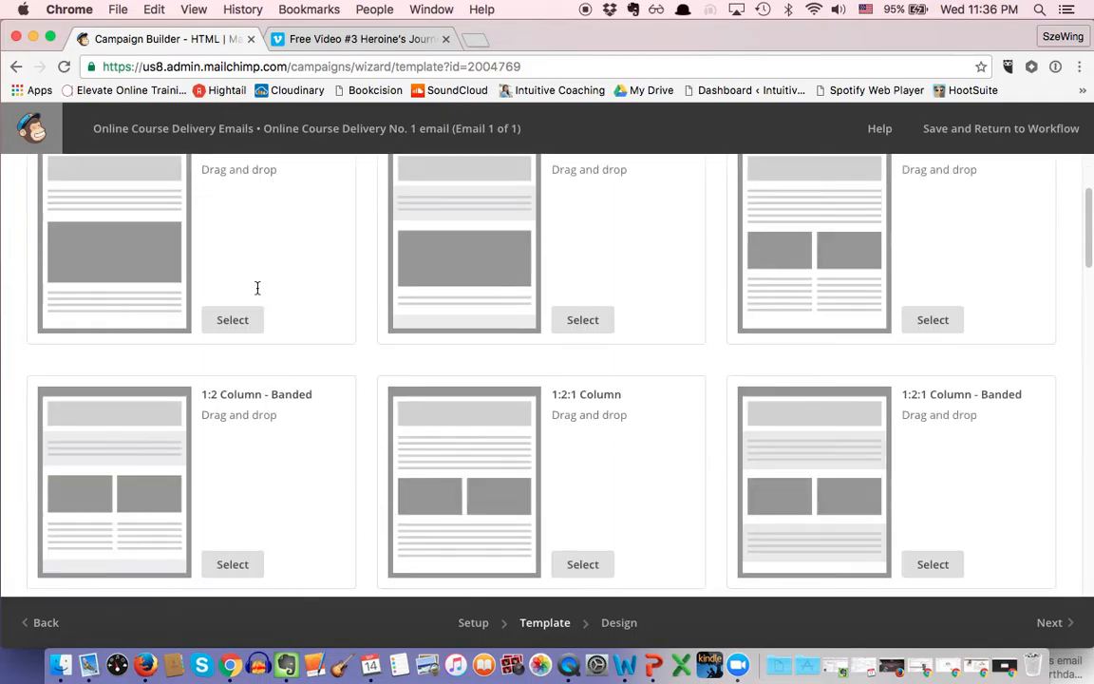
scroll(477, 314, down, 10)
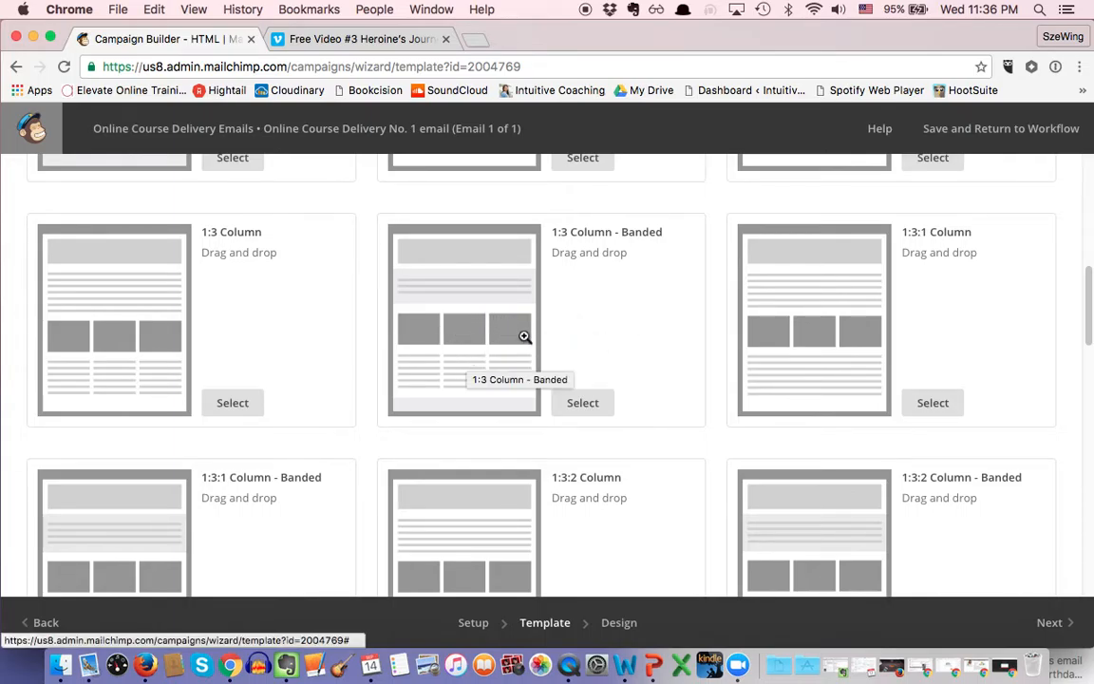
scroll(514, 340, up, 1)
scroll(514, 339, up, 10)
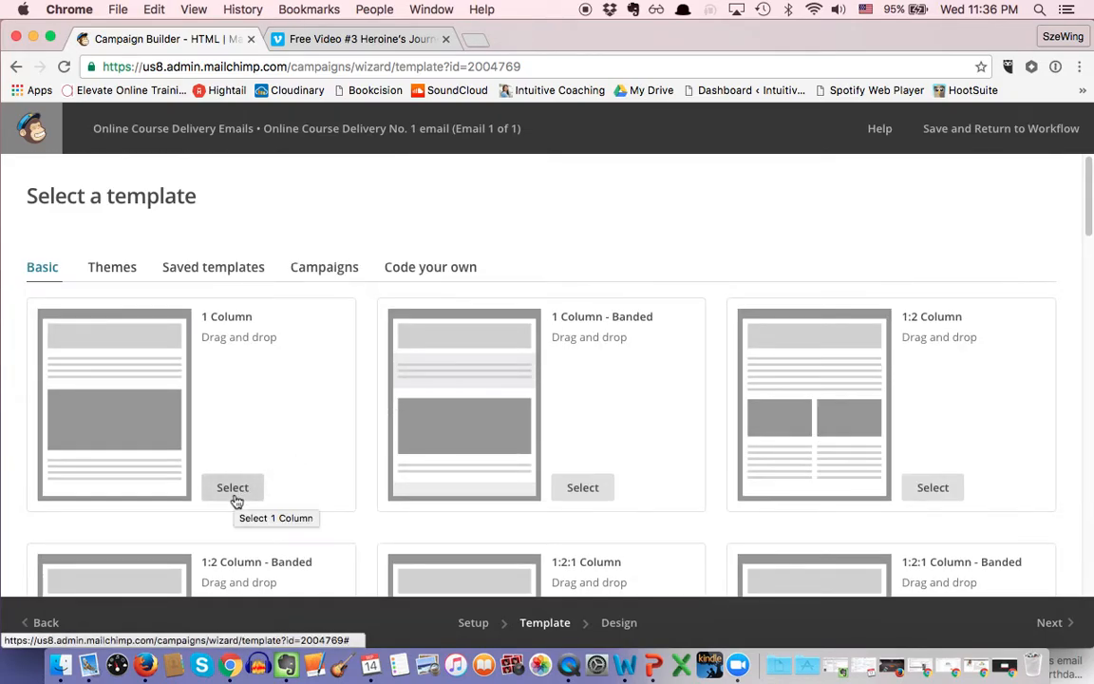
Step: Choose the 1 Column basic template and change the preheader text to 'Online Course'
click(234, 490)
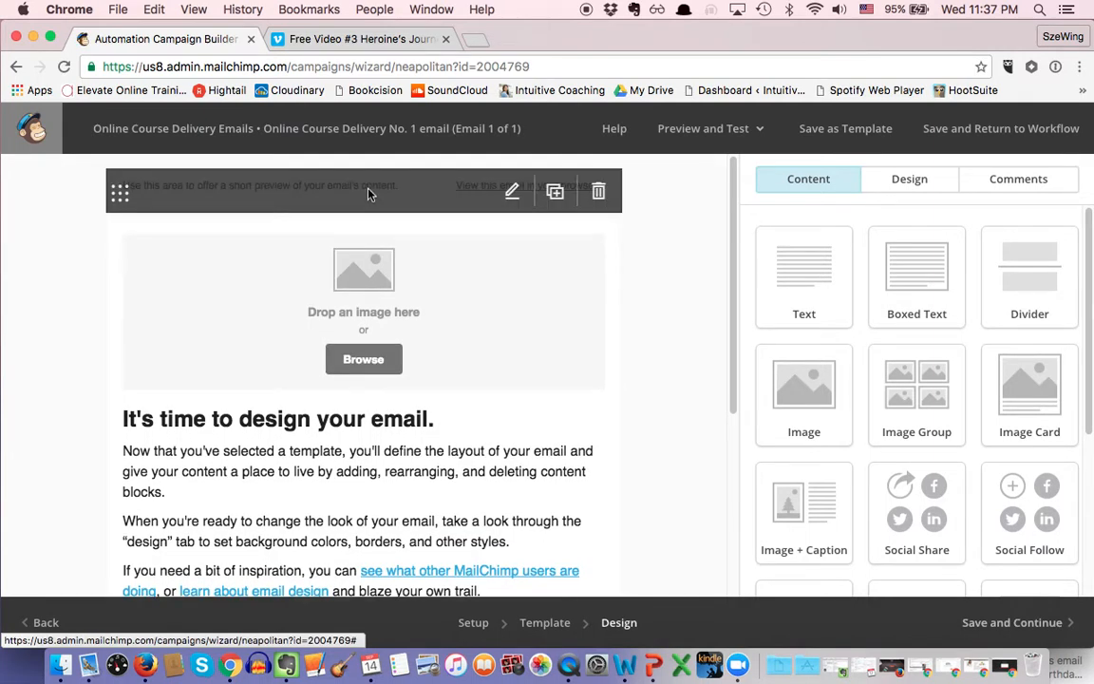
click(370, 194)
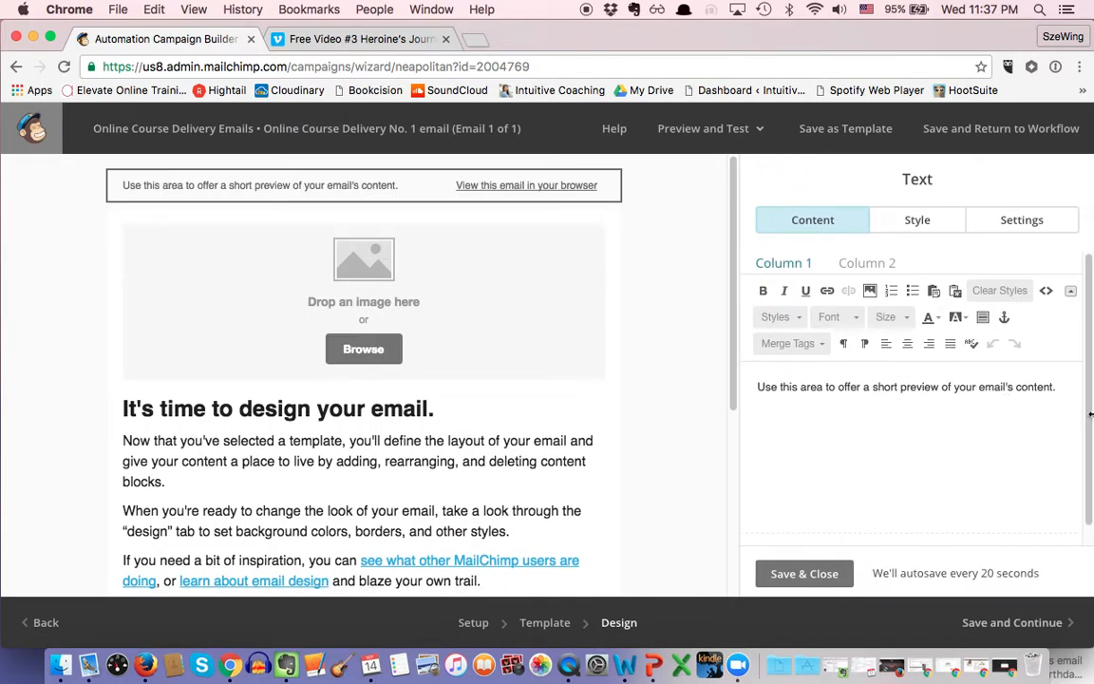
drag(1062, 386, 745, 311)
text(Online Course)
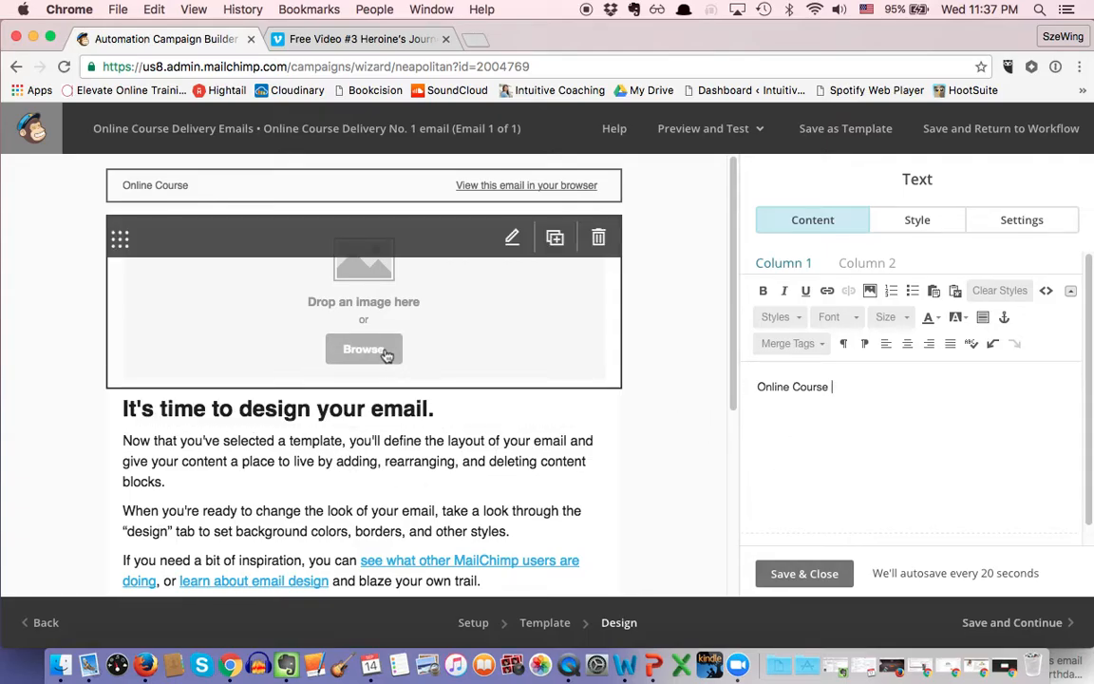
Step: Insert header.png as the header image, then replace it with the 800 × 211 a5adebf banner
click(459, 327)
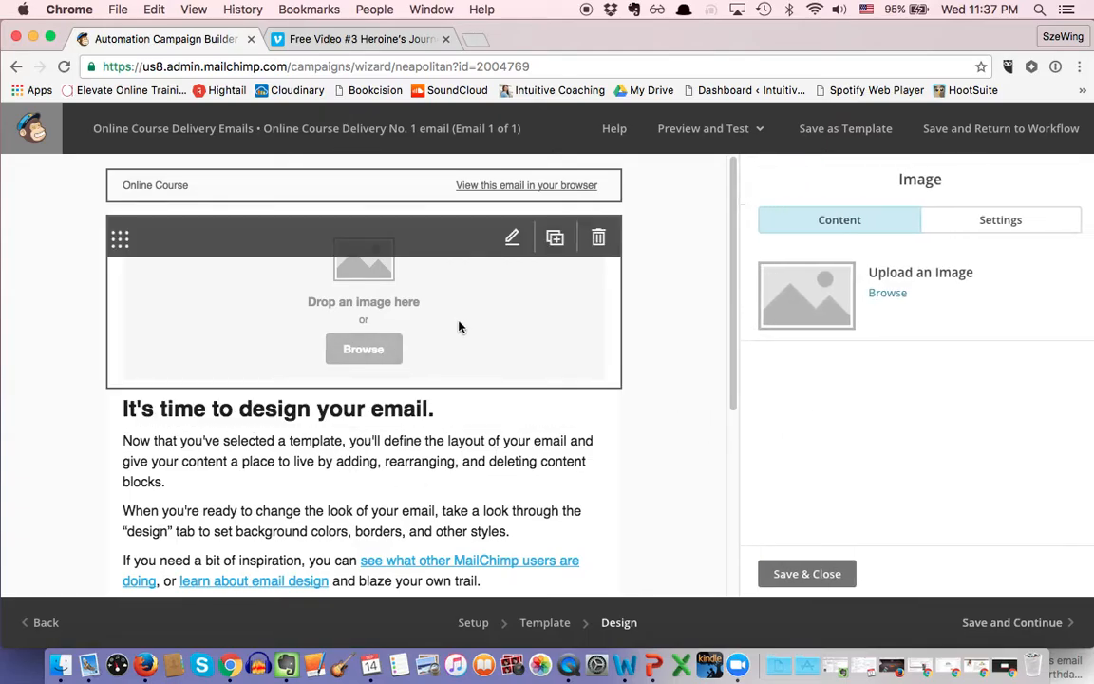
click(878, 295)
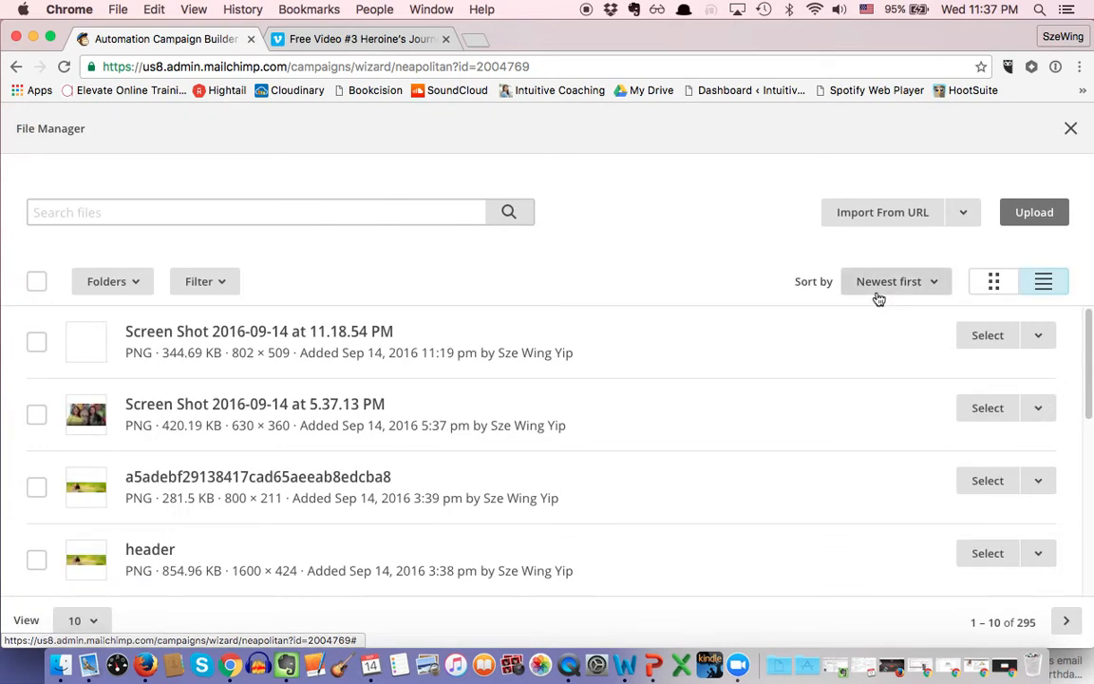
click(989, 555)
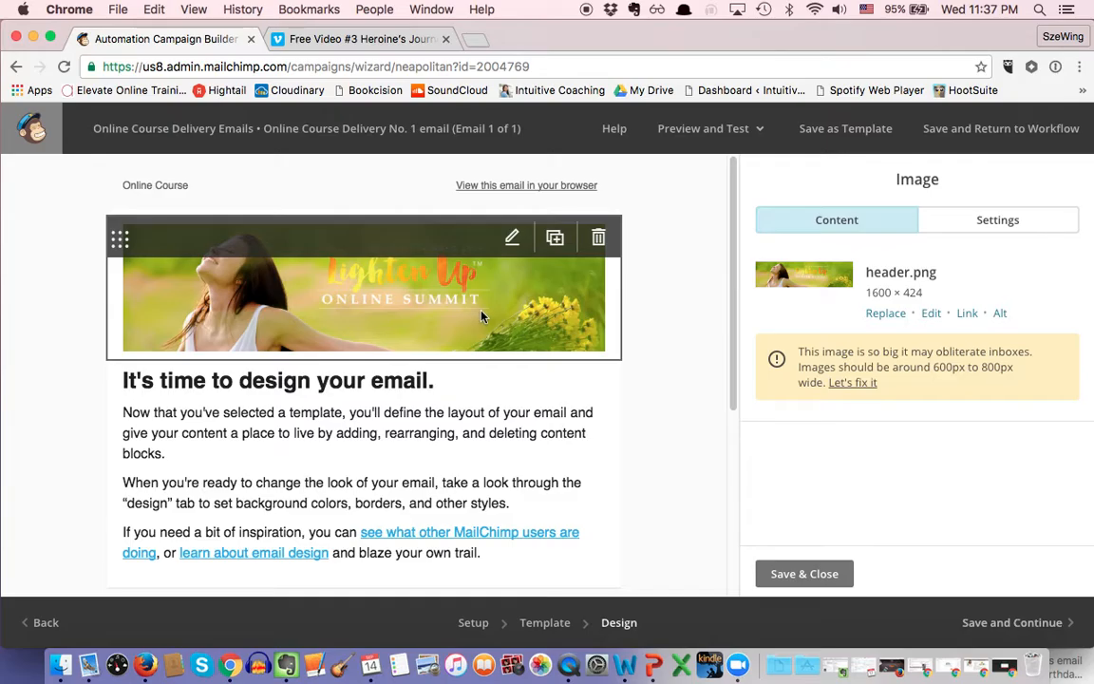
click(893, 313)
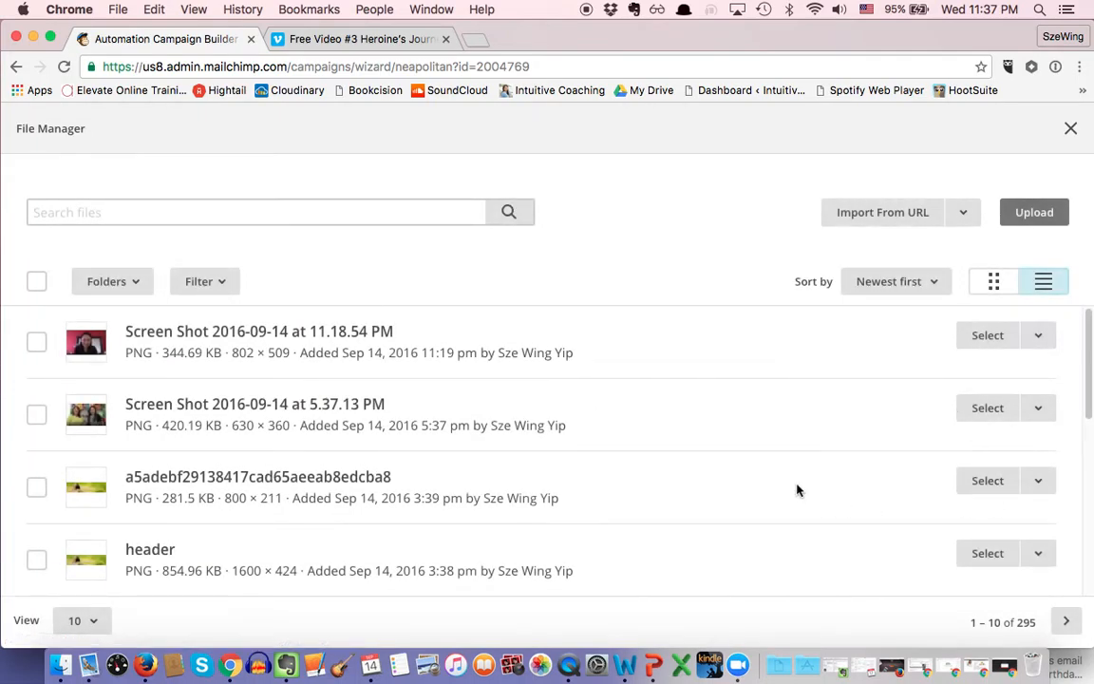
scroll(793, 486, down, 2)
scroll(794, 486, up, 2)
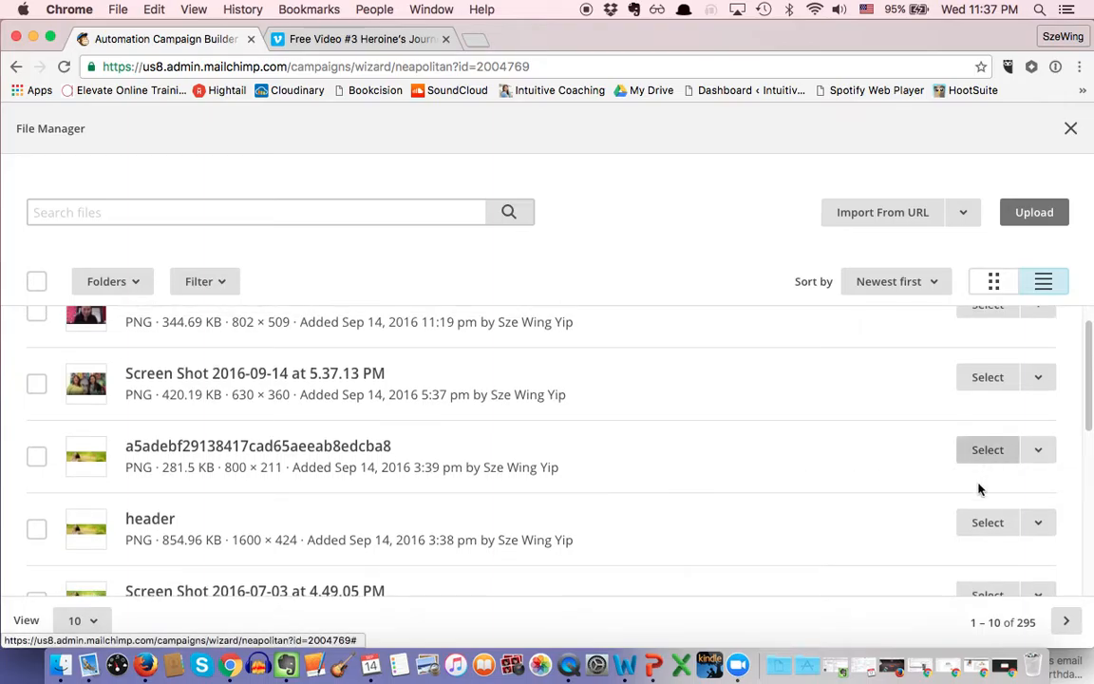
click(987, 449)
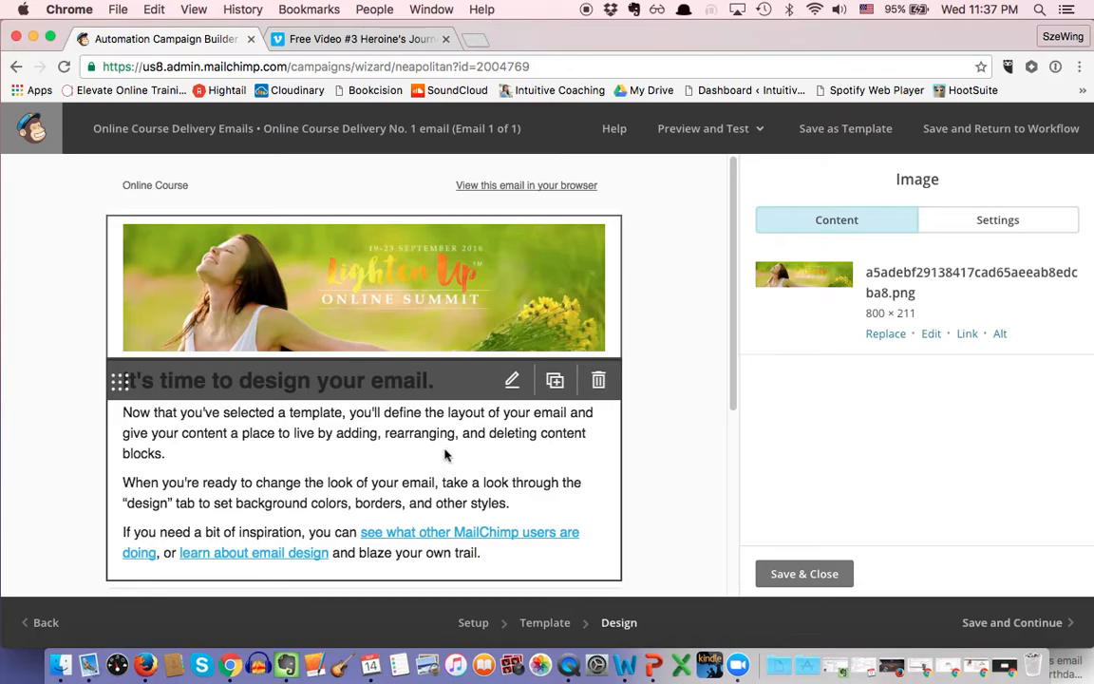
Step: Replace the body's last paragraph with 'Class 1 - you can access all the audios and PDFs here.'
click(437, 459)
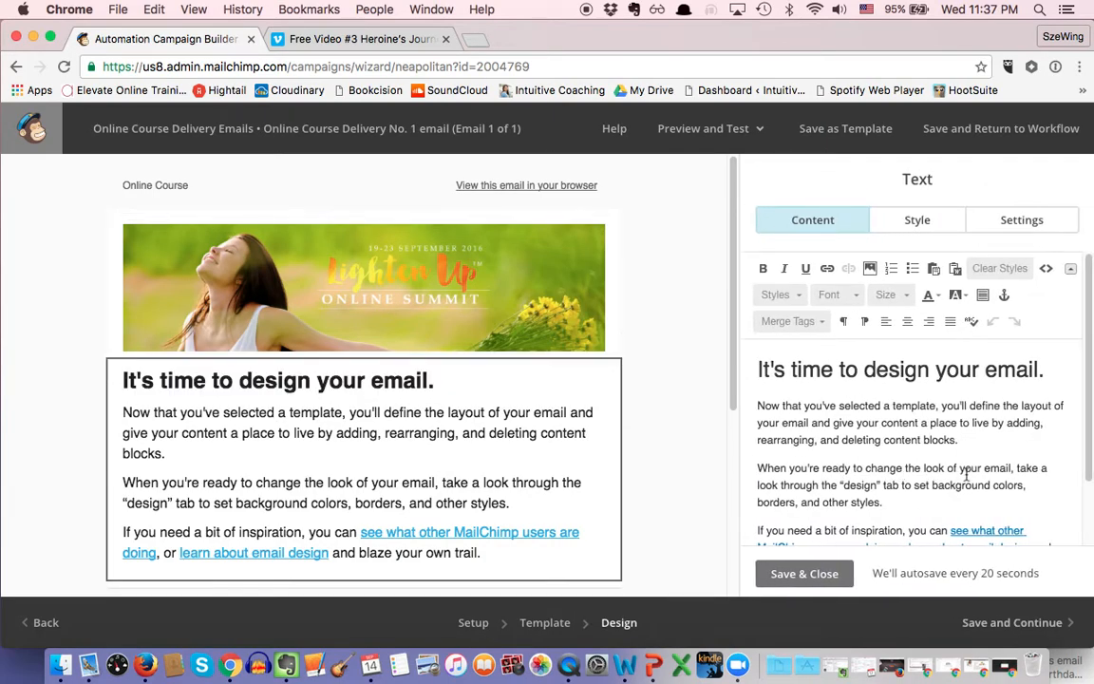
scroll(966, 475, down, 1)
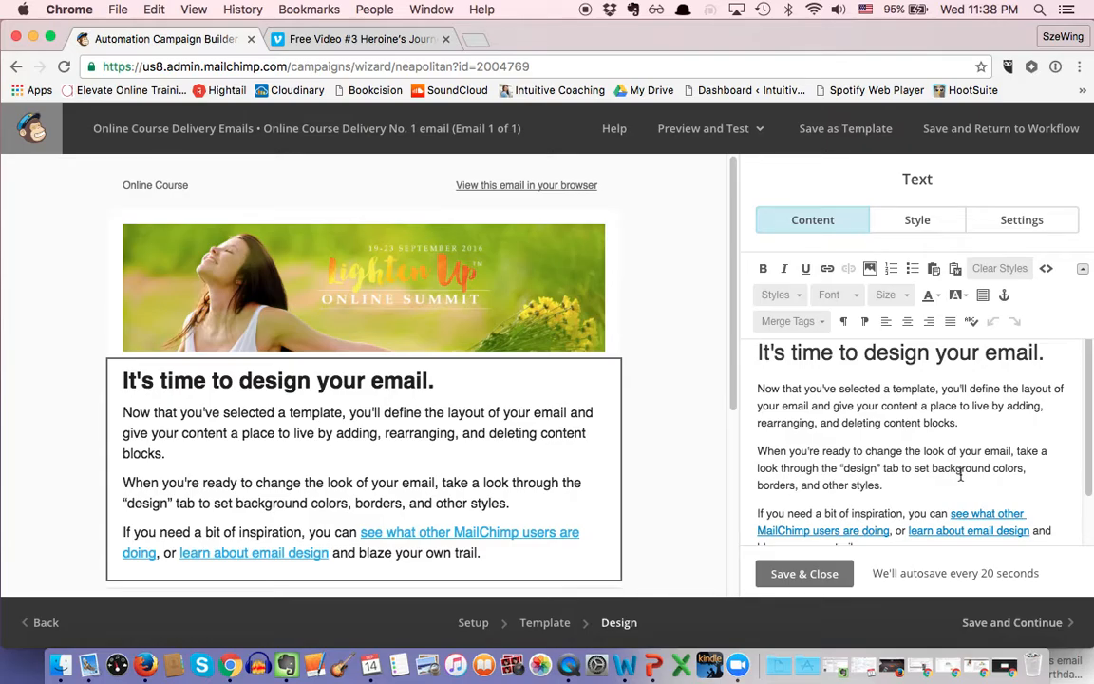
scroll(903, 488, down, 2)
drag(858, 496, 754, 460)
key(BackSpace)
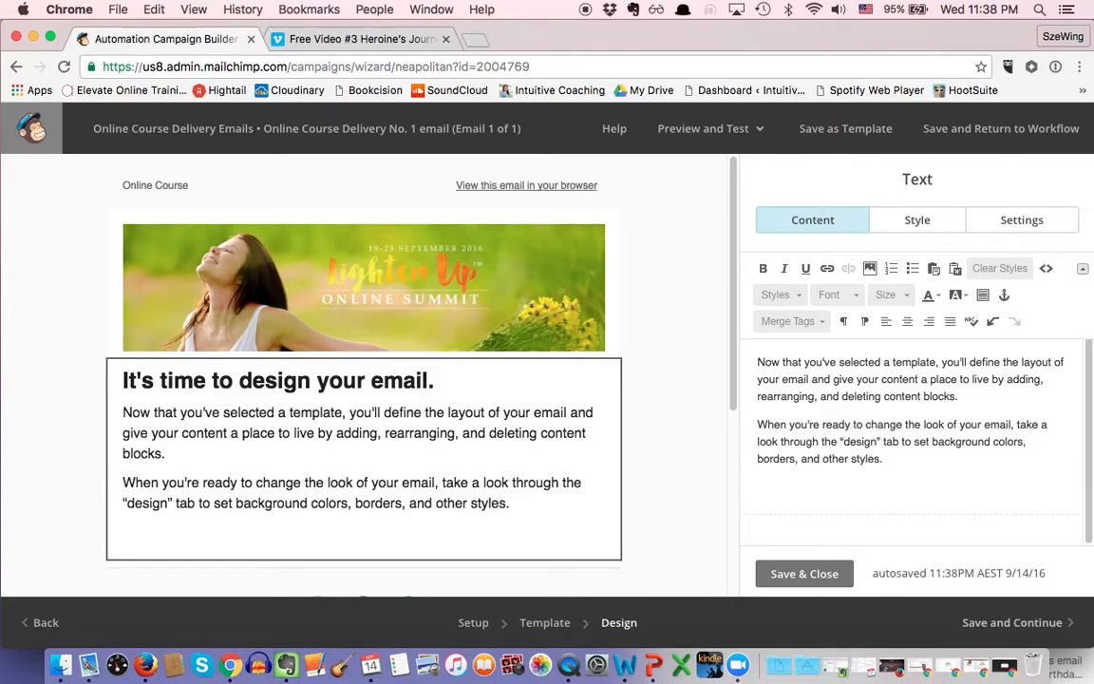
text(Class 1 - you )
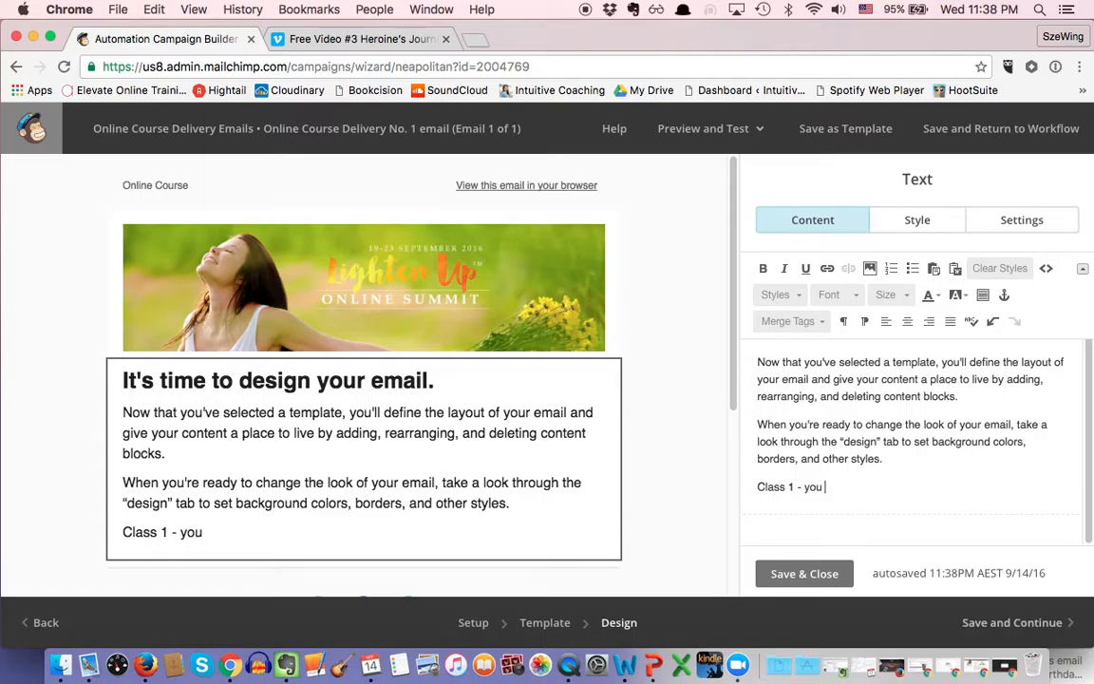
text(can access all the audios and)
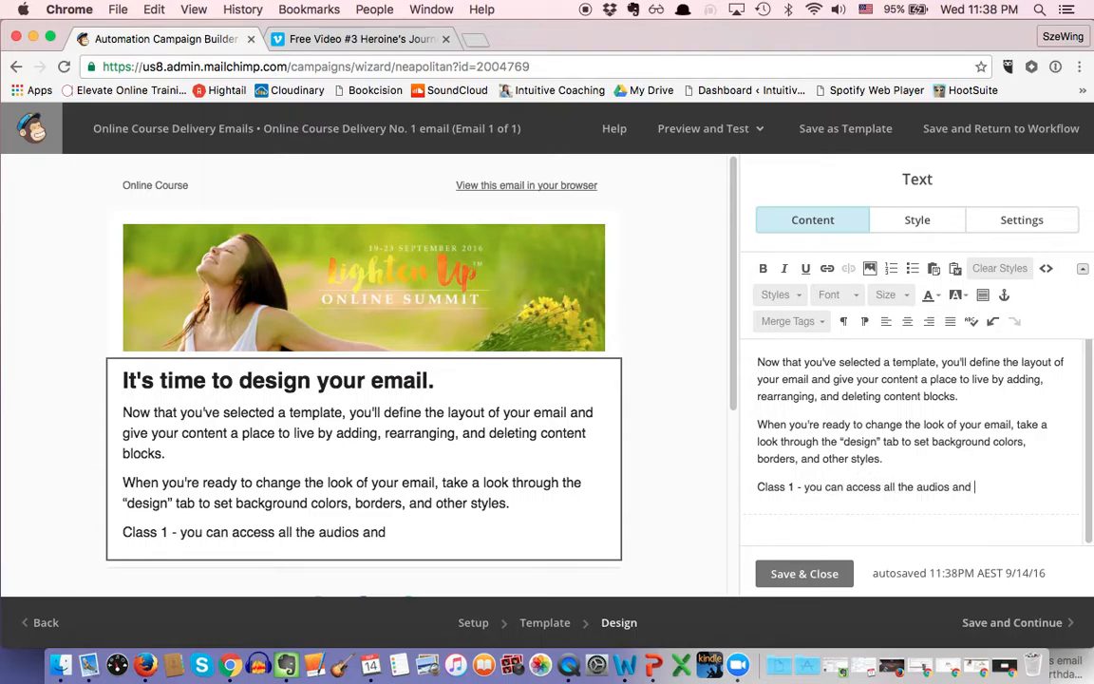
text( PDFs here.)
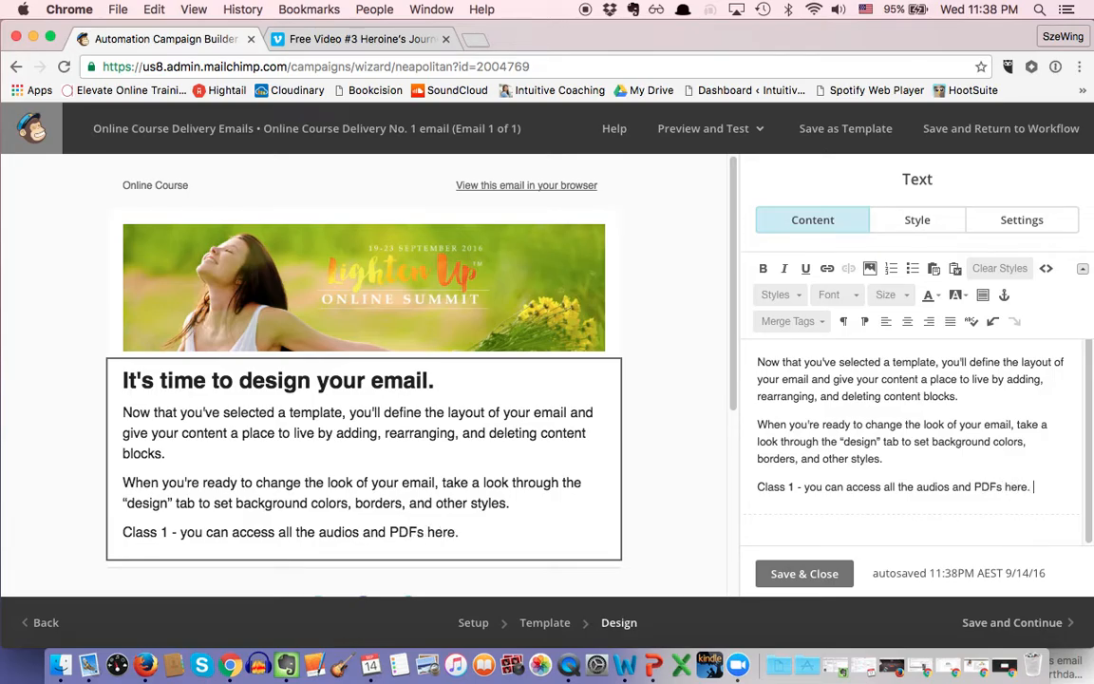
Step: Link the word 'here.' to the pasted Hightail share URL
drag(1004, 486, 1038, 489)
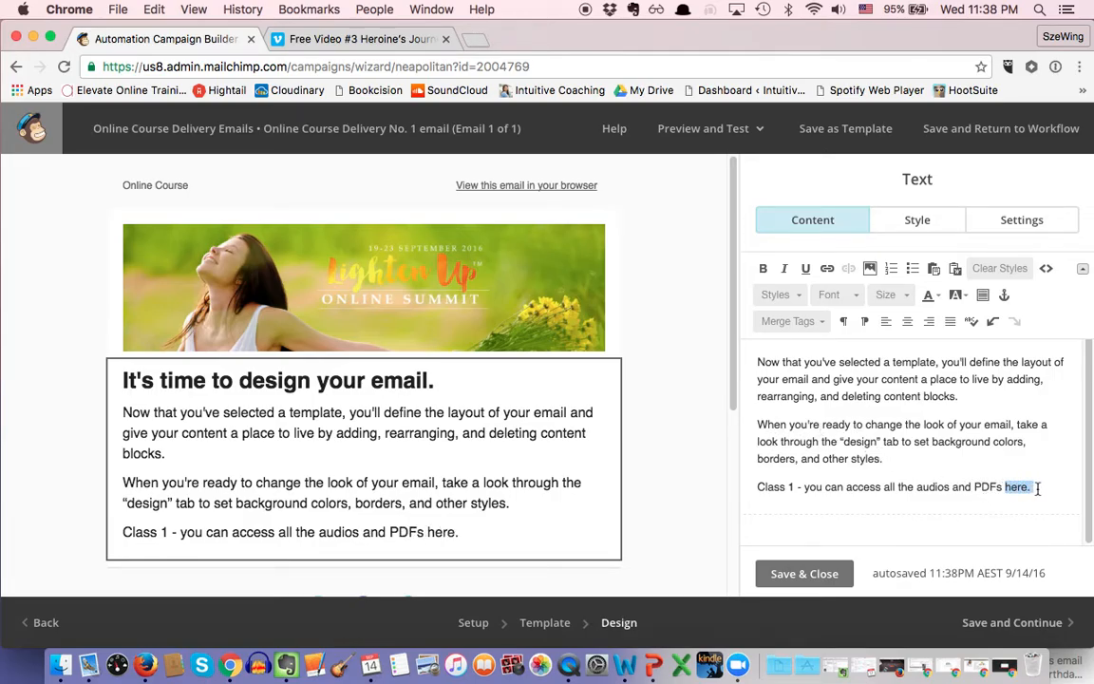
click(828, 270)
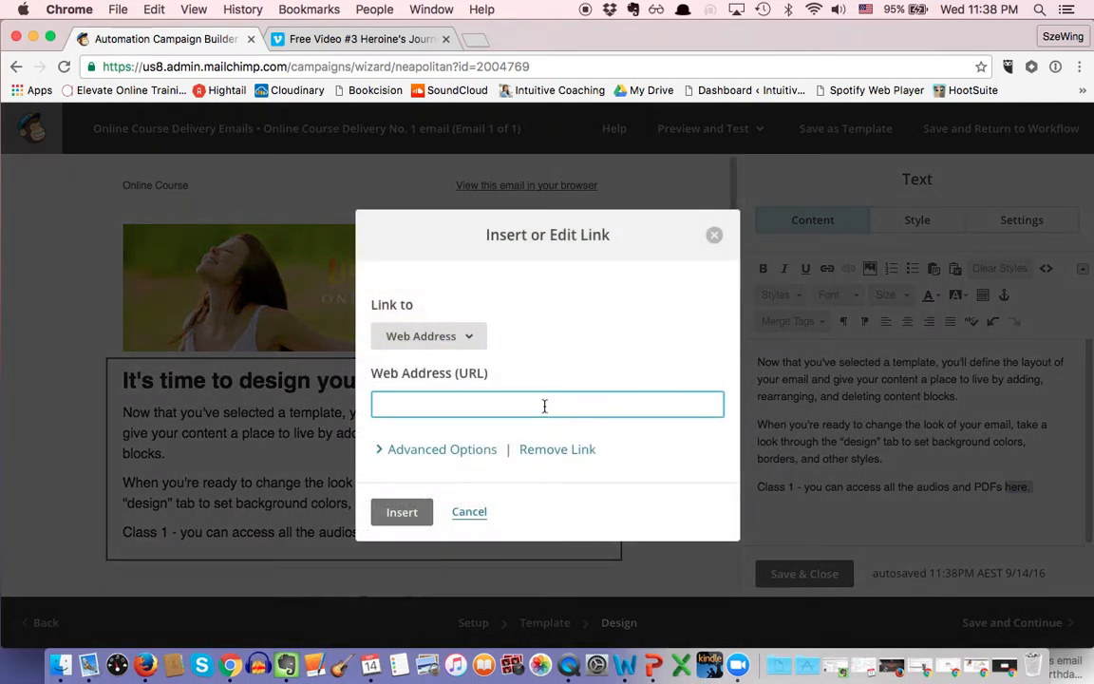
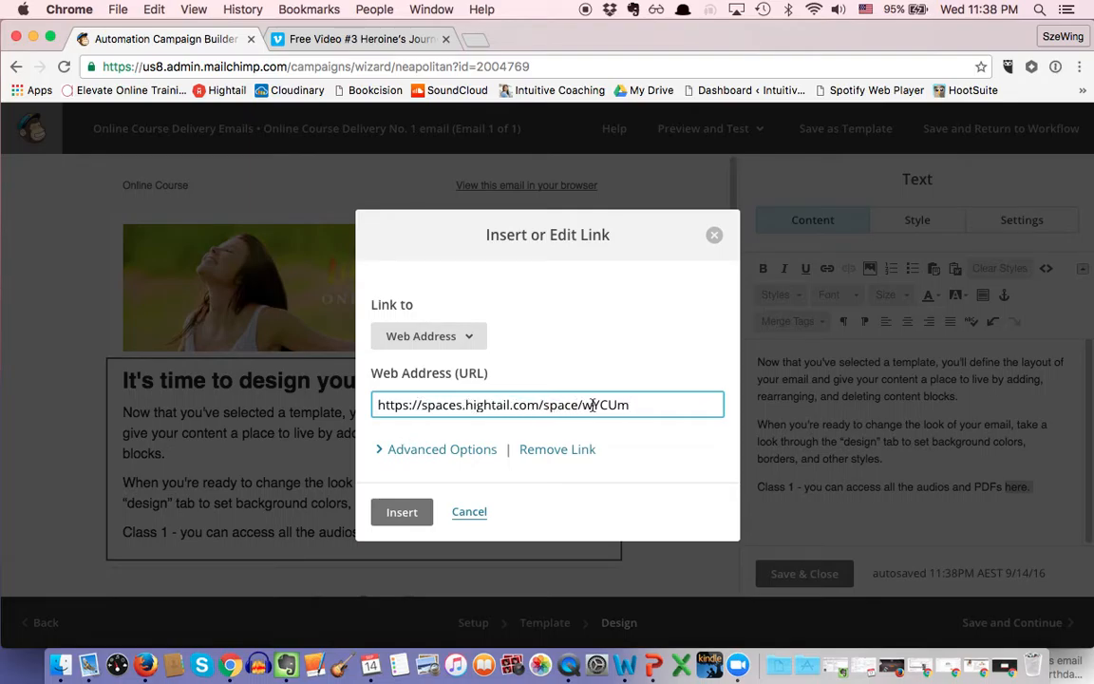
click(402, 511)
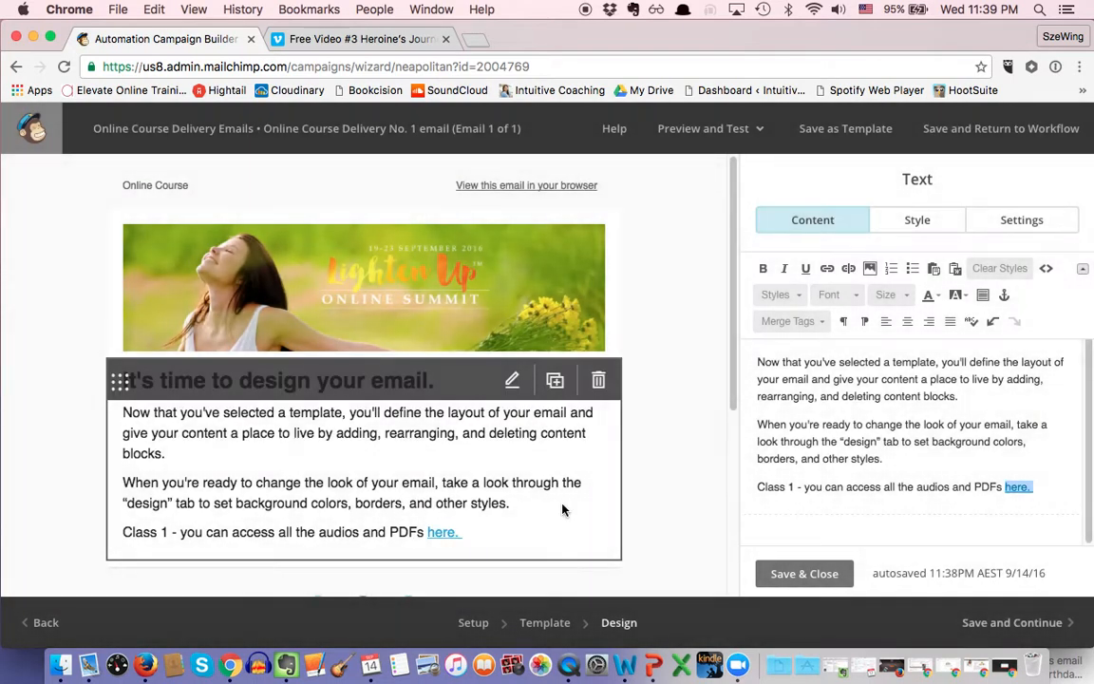
click(872, 496)
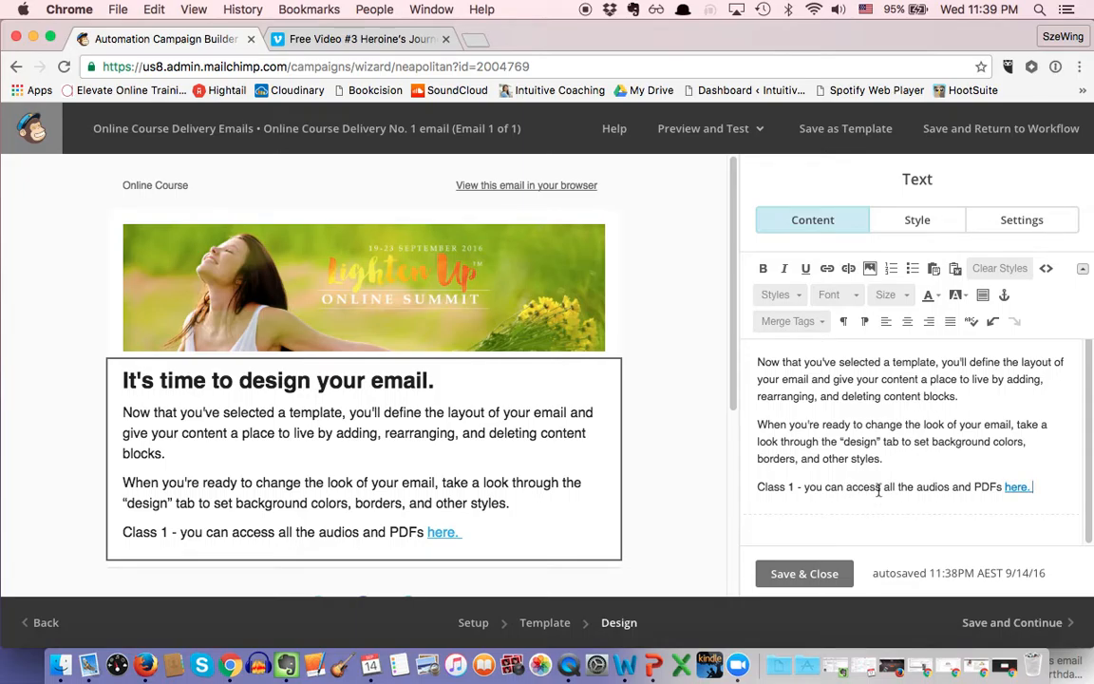
Step: Insert 'and download' and ', video' into the Class 1 line, then start a new paragraph below
click(883, 489)
text(and download)
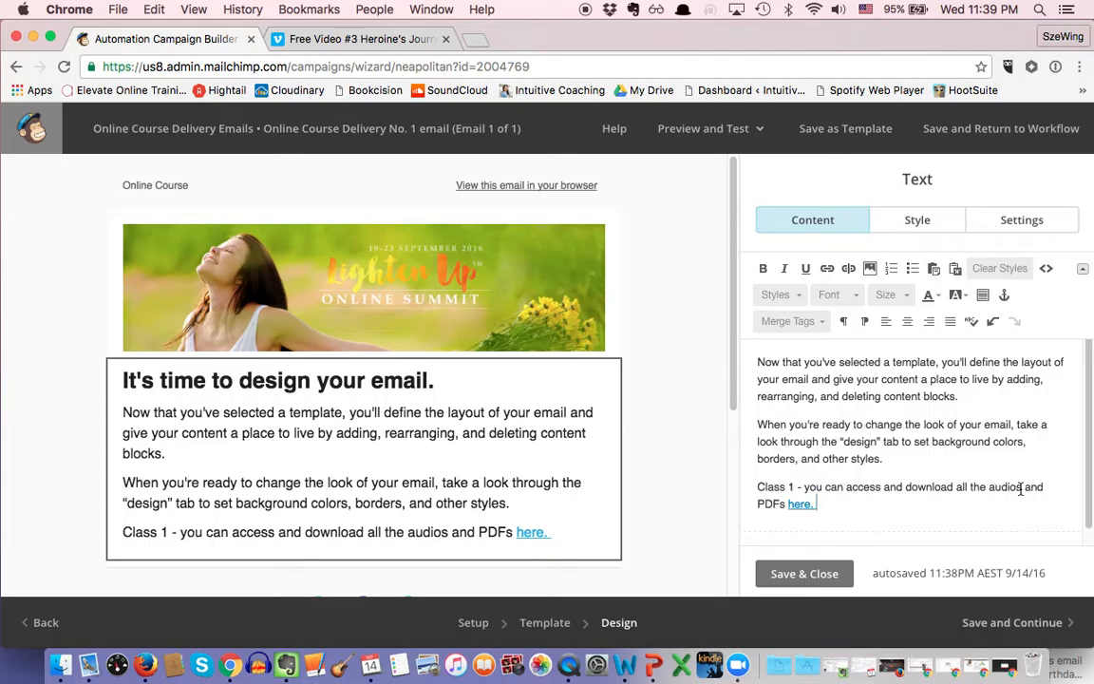
click(989, 487)
text(, video)
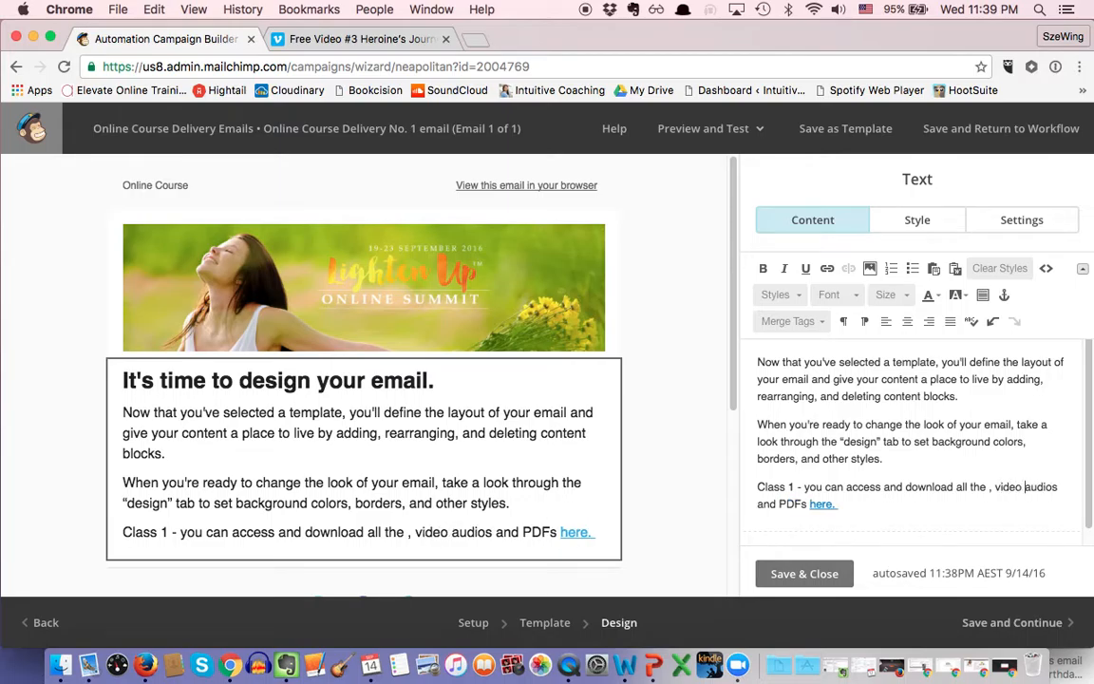
scroll(905, 509, down, 1)
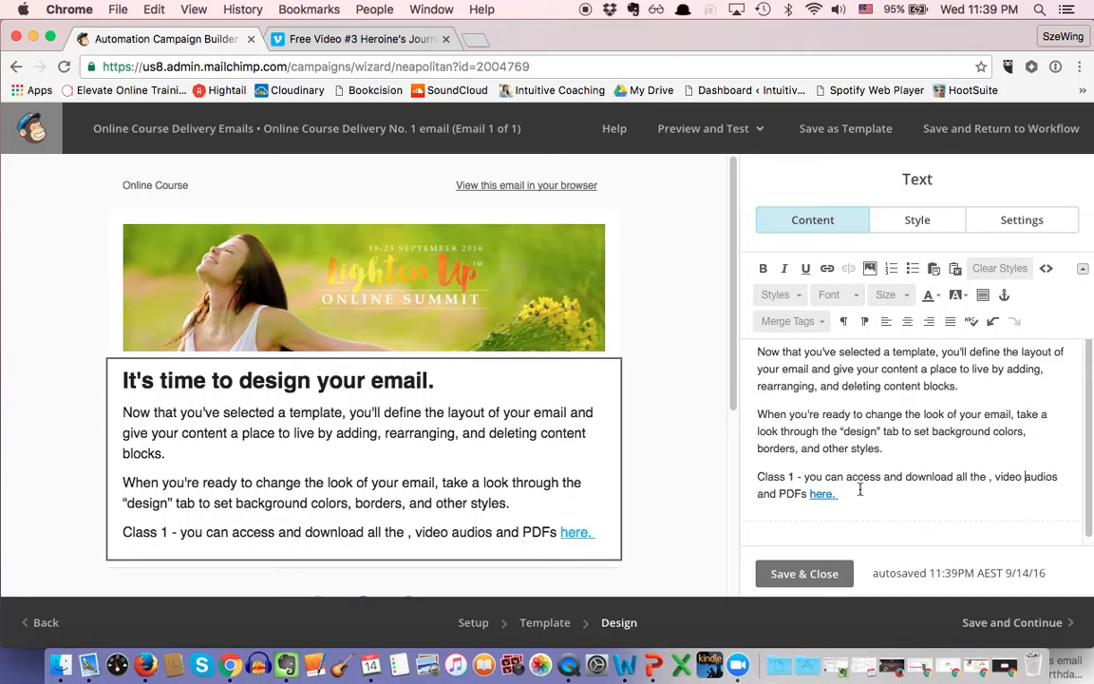
scroll(861, 489, down, 1)
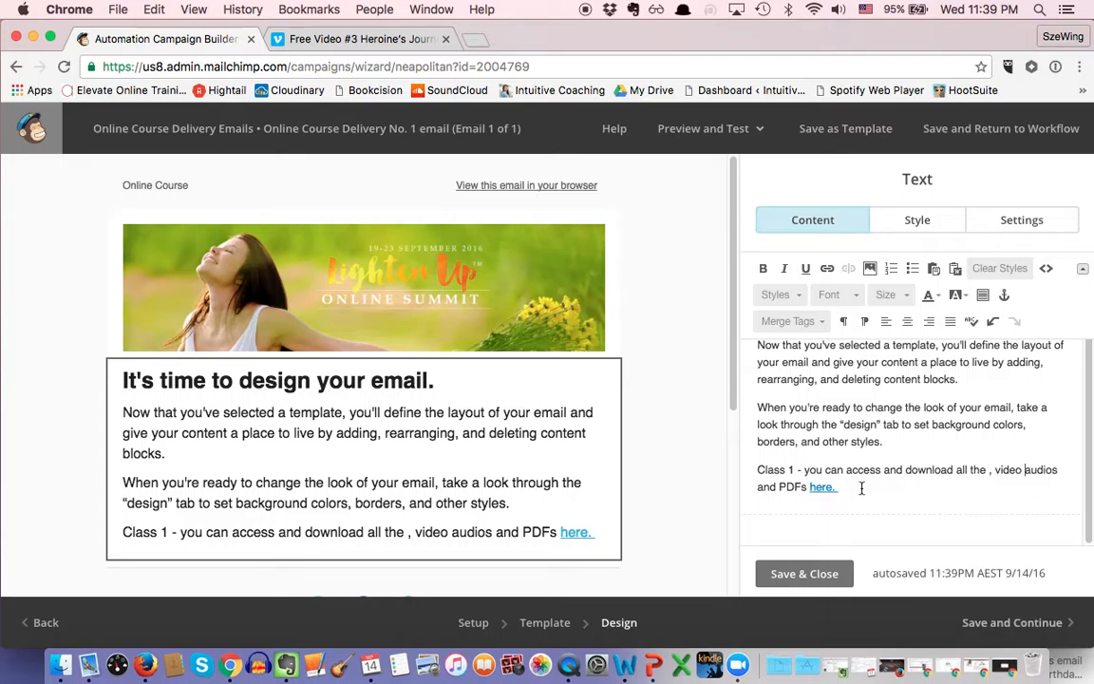
click(862, 487)
key(Return)
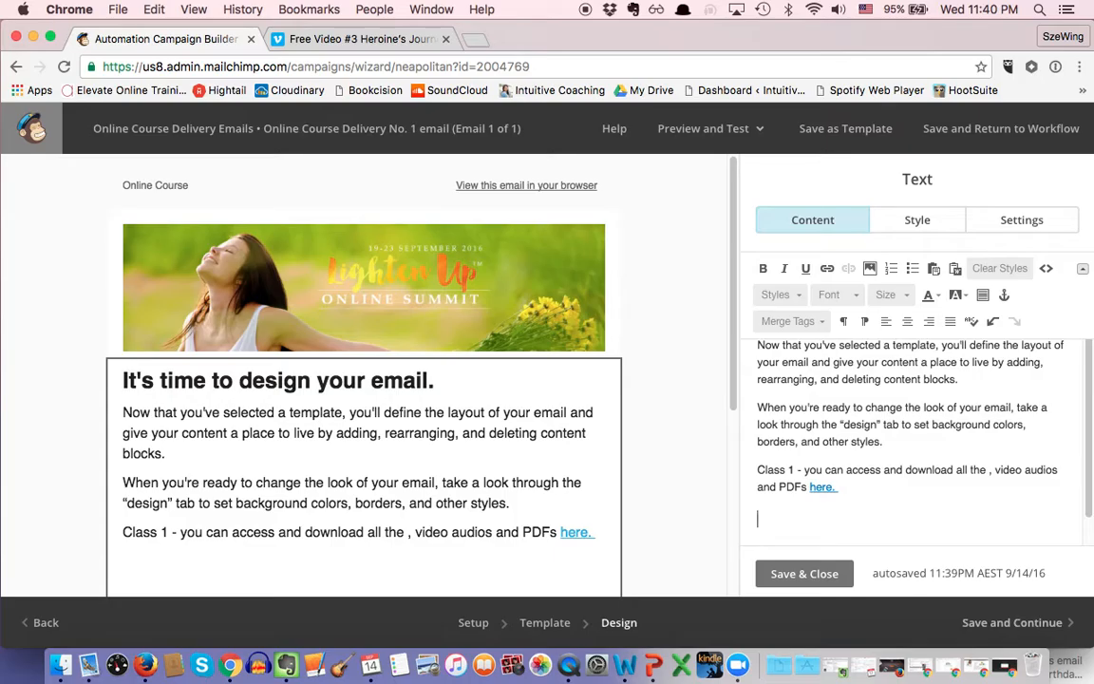
Step: Clear the mistyped text and the stray comma before 'video' in the Class 1 line
key(Return)
text(Vim)
key(BackSpace)
key(BackSpace)
key(BackSpace)
click(991, 469)
key(BackSpace)
key(BackSpace)
Step: Add 'You can also watch the video here.' on the empty line below the Class 1 text
click(758, 521)
text(You can a)
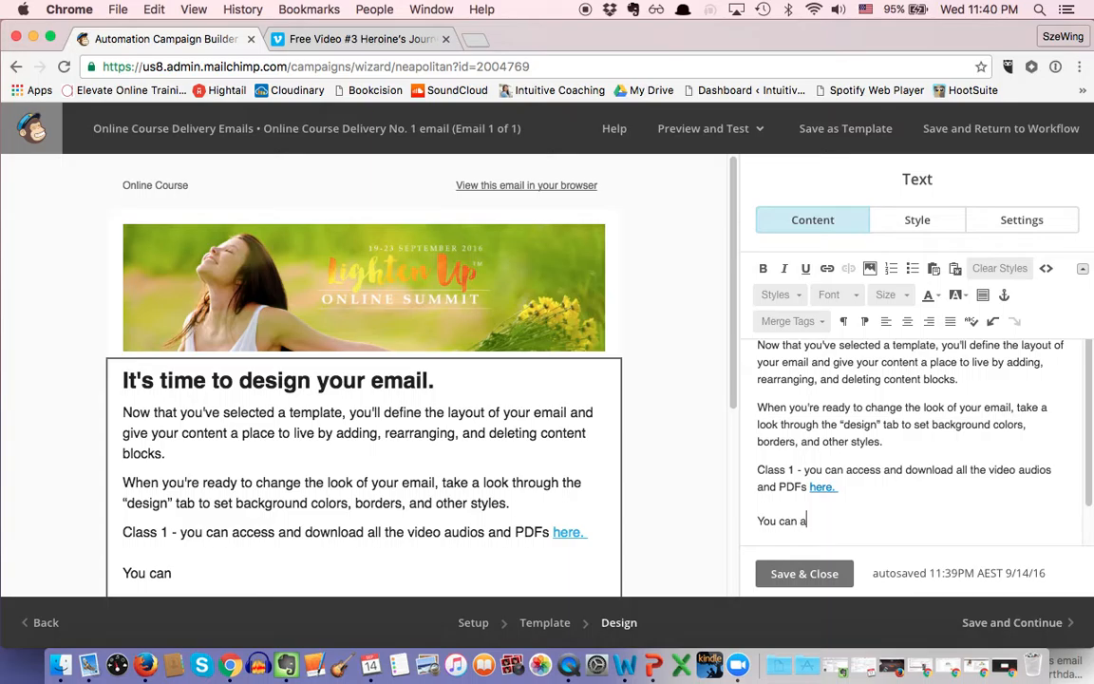
text(lso watch the)
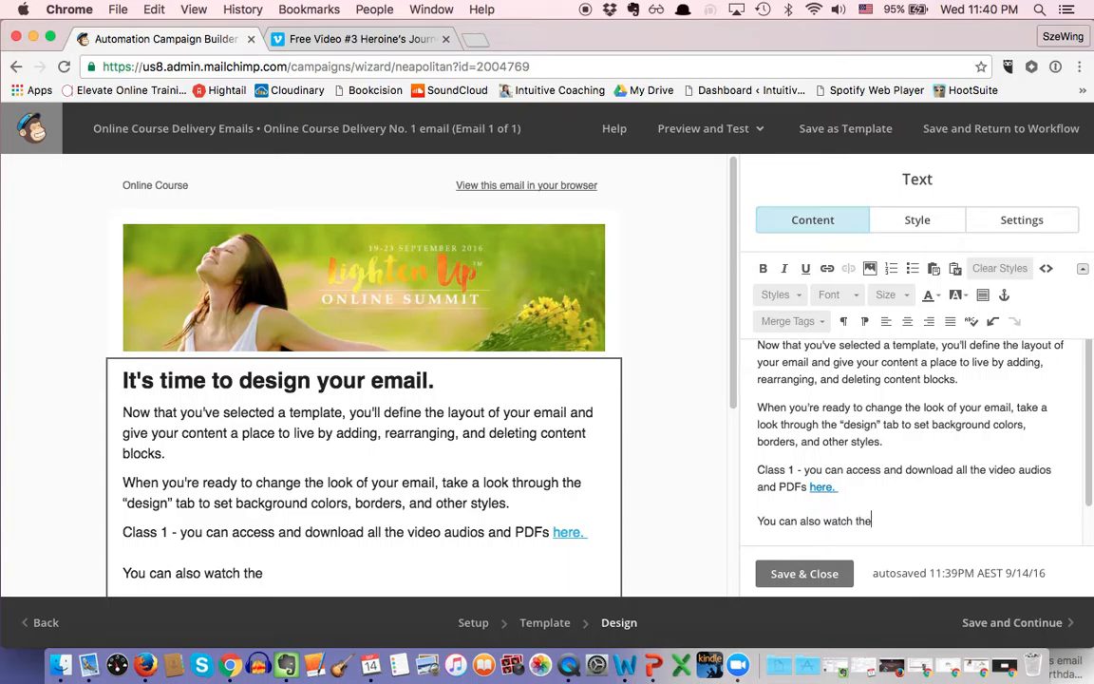
text( video here.)
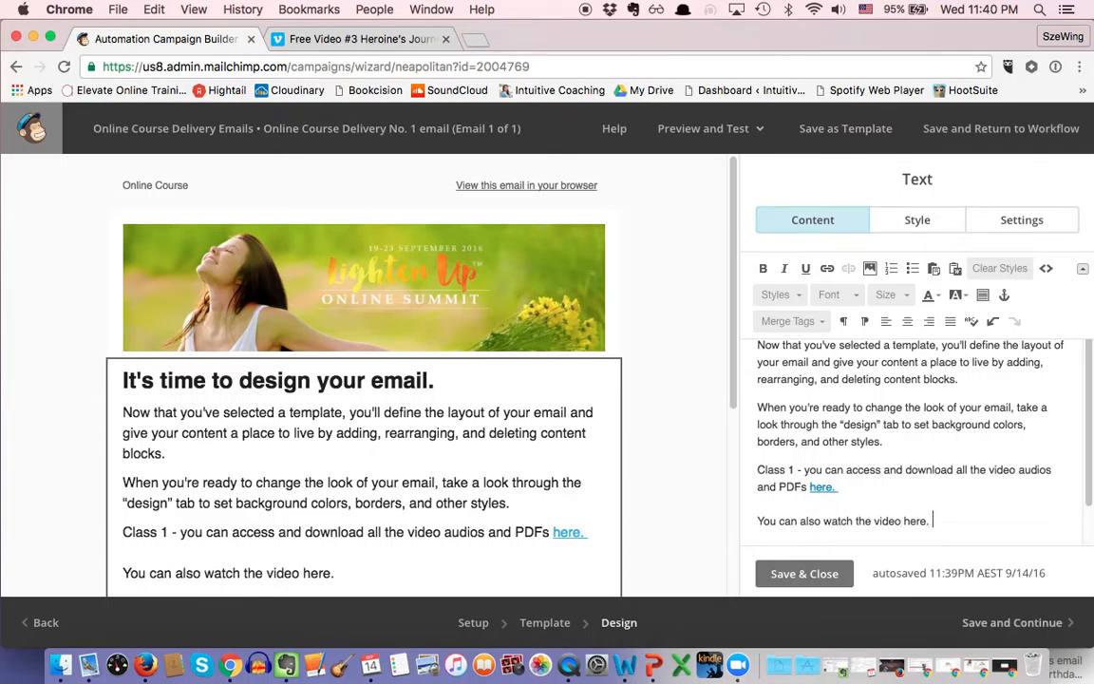
key(Return)
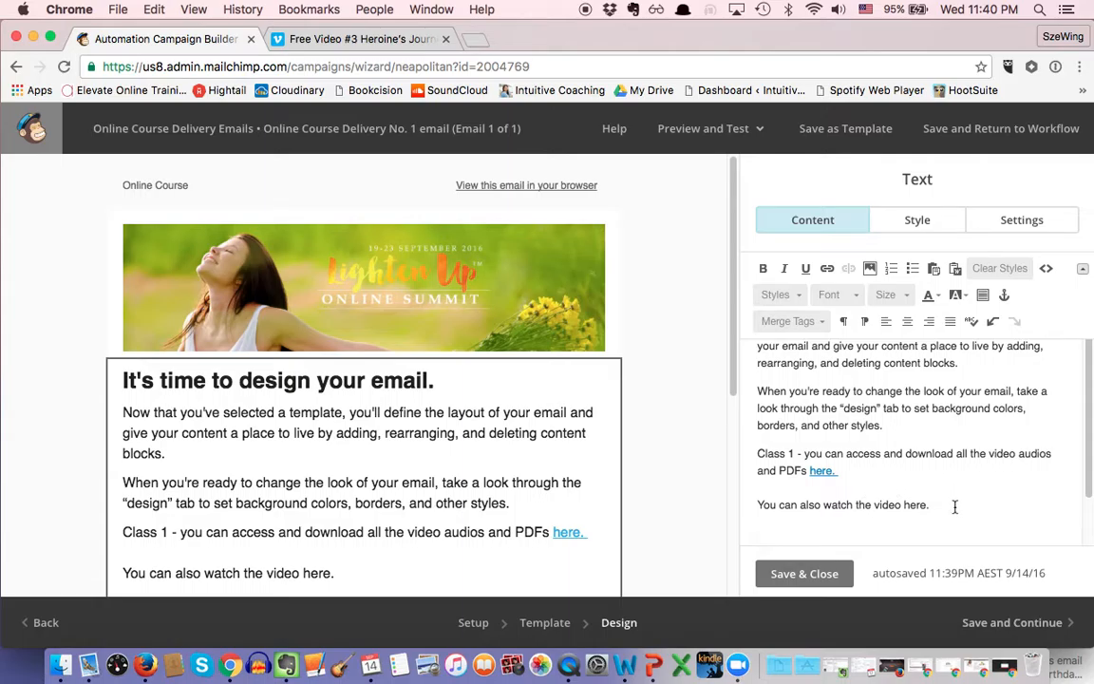
scroll(955, 508, down, 1)
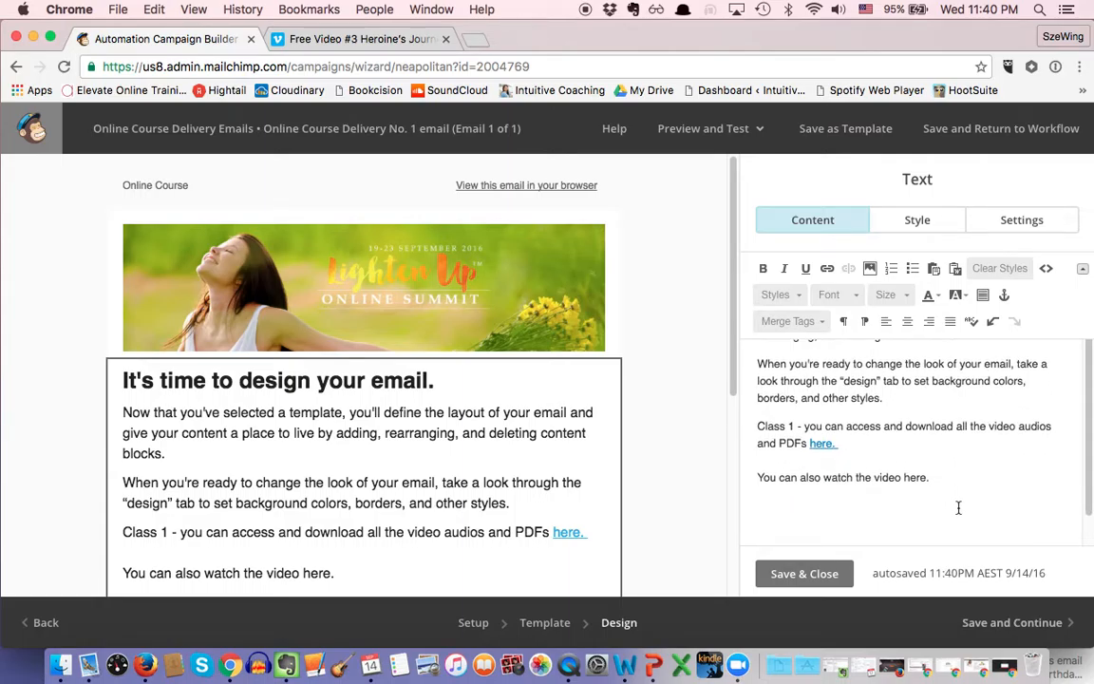
scroll(959, 508, down, 2)
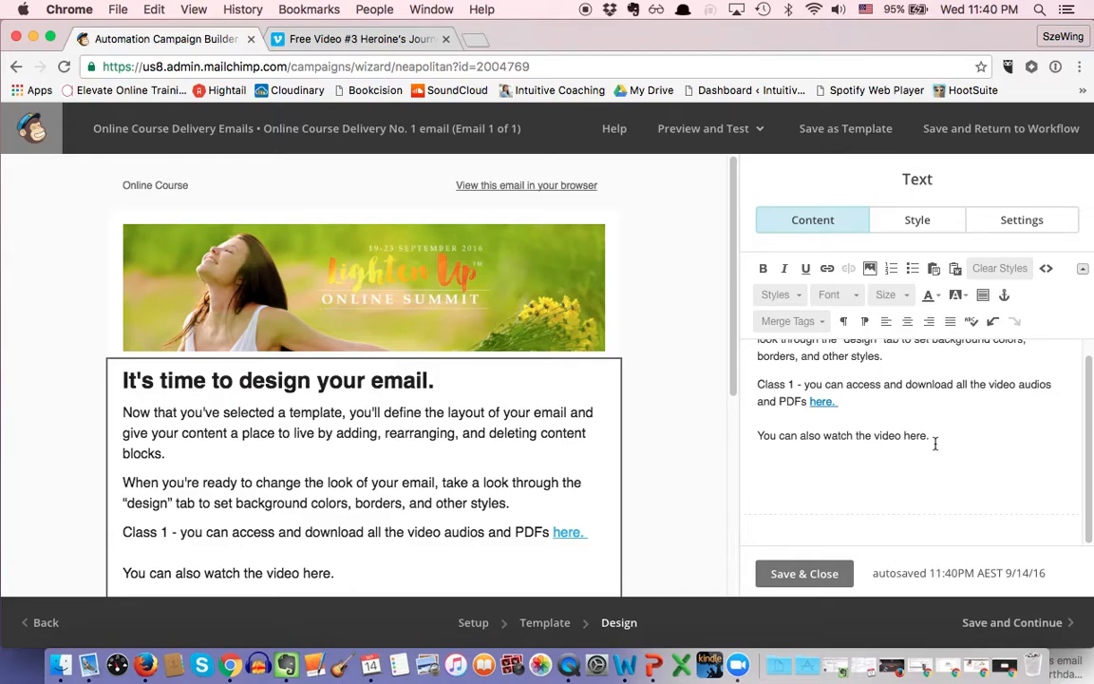
Step: Save the text block and place a Video block directly beneath the email text
click(814, 574)
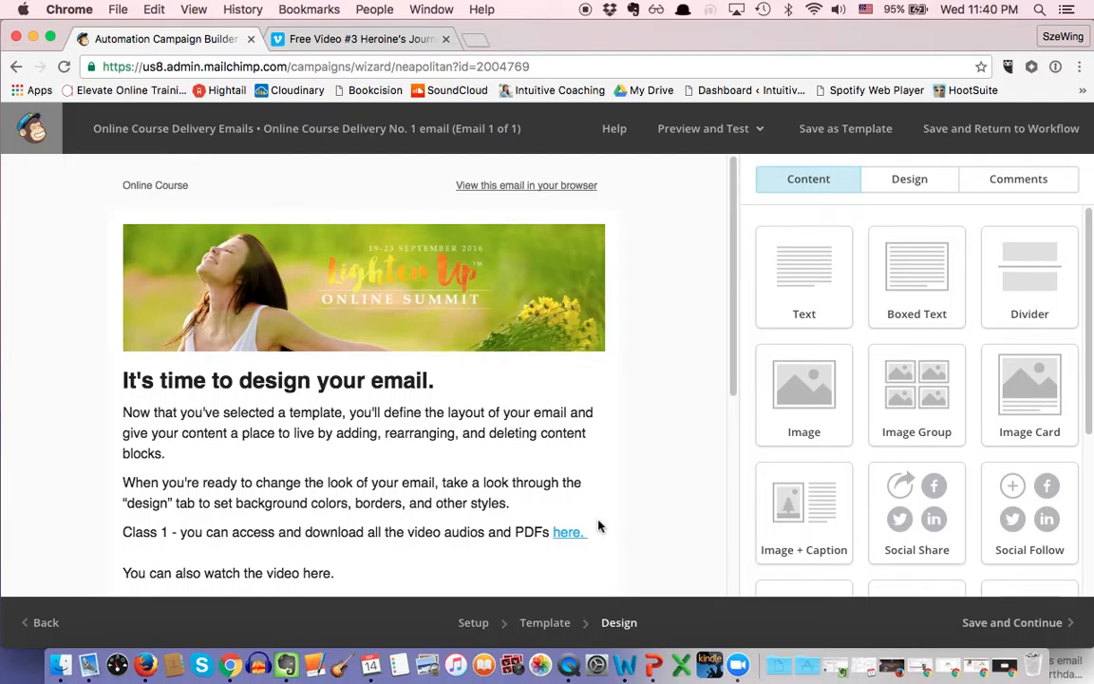
scroll(549, 504, down, 2)
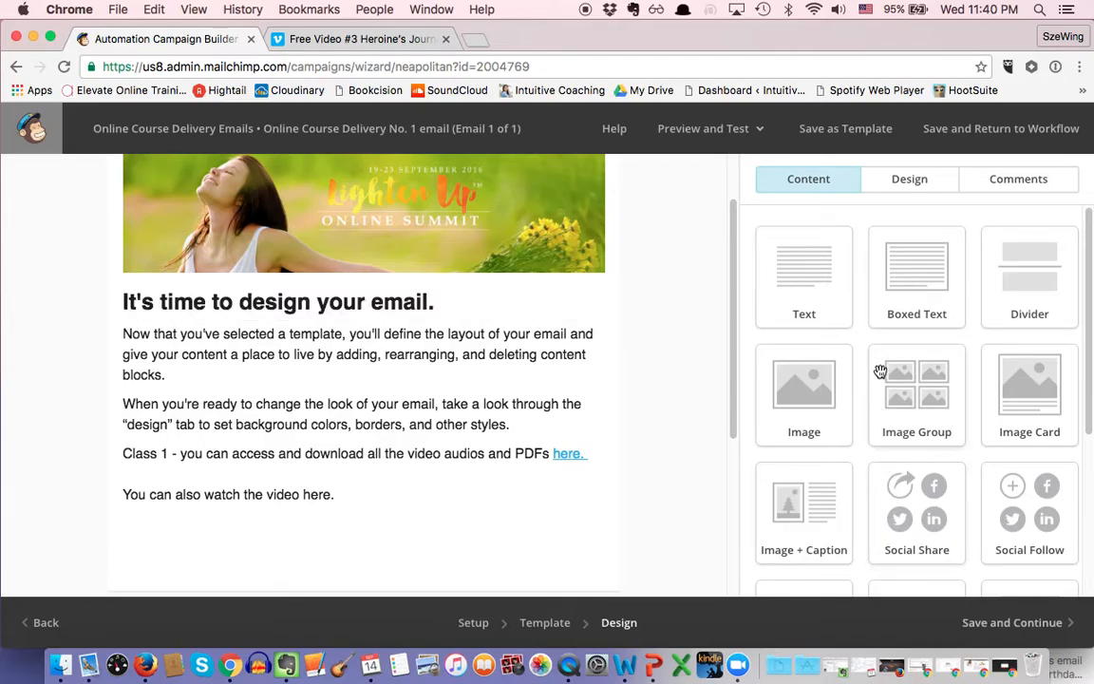
scroll(880, 371, down, 3)
scroll(881, 370, down, 2)
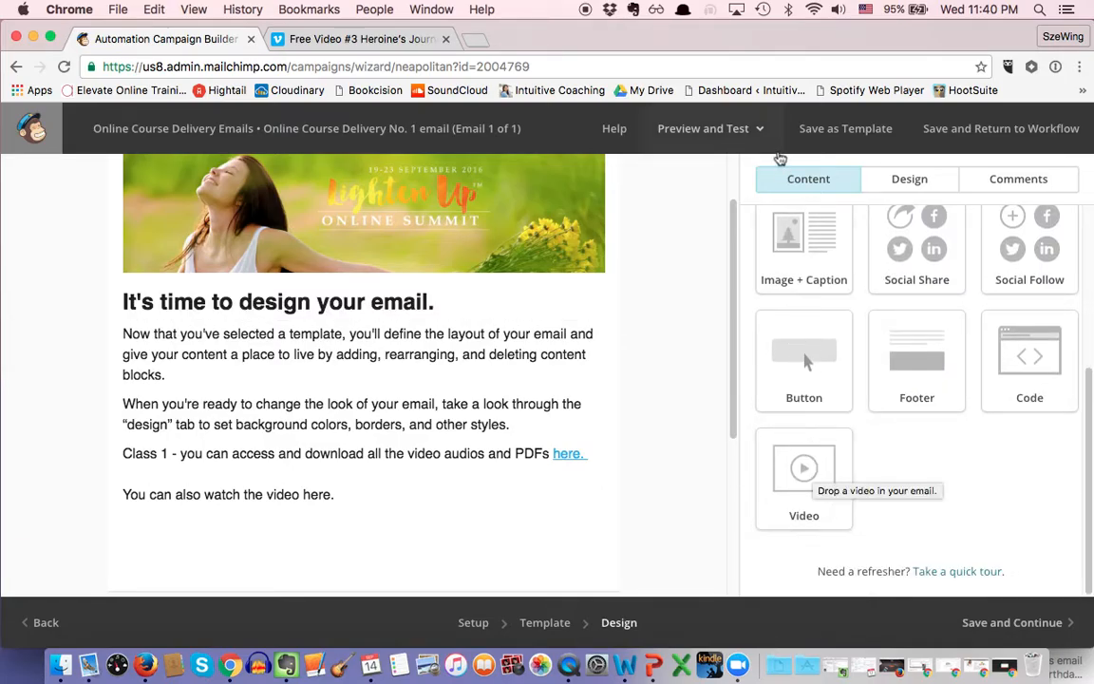
drag(813, 465, 423, 319)
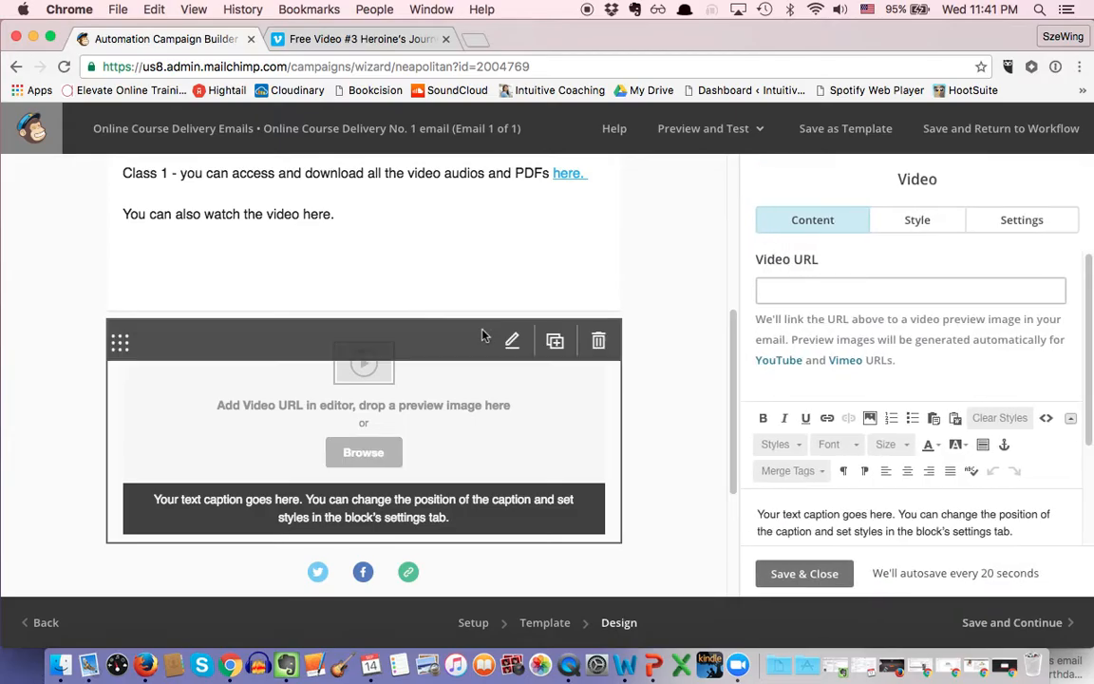
Step: Copy the Heroine's Journey Vimeo video's web address and return to MailChimp's video URL field
click(336, 38)
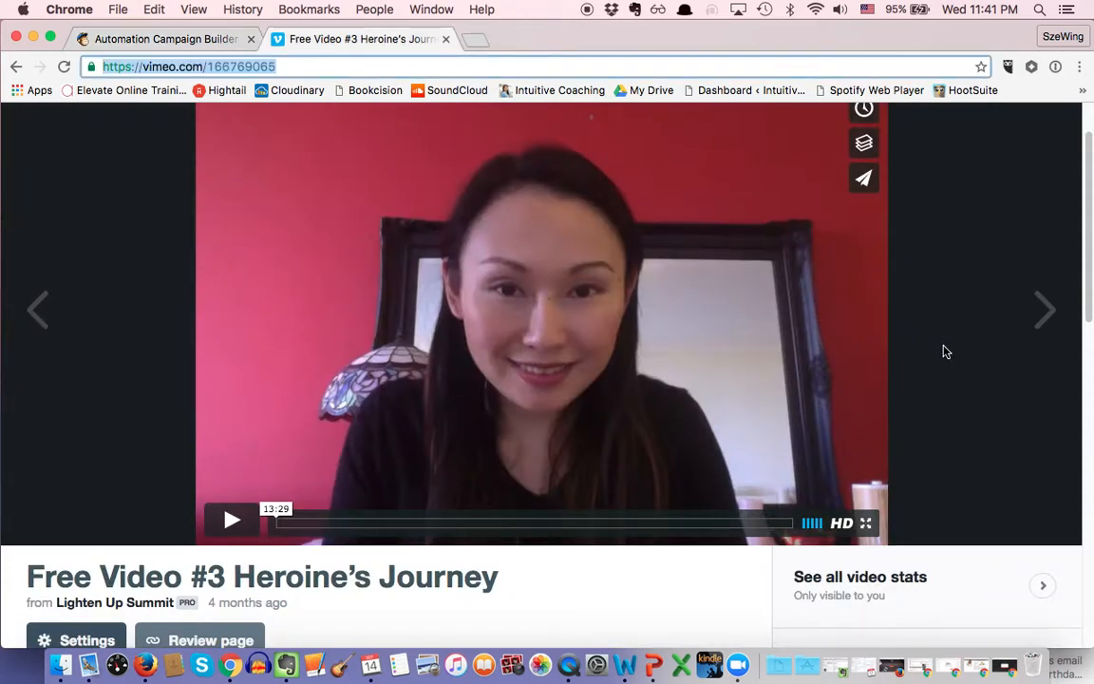
scroll(943, 349, up, 1)
click(354, 64)
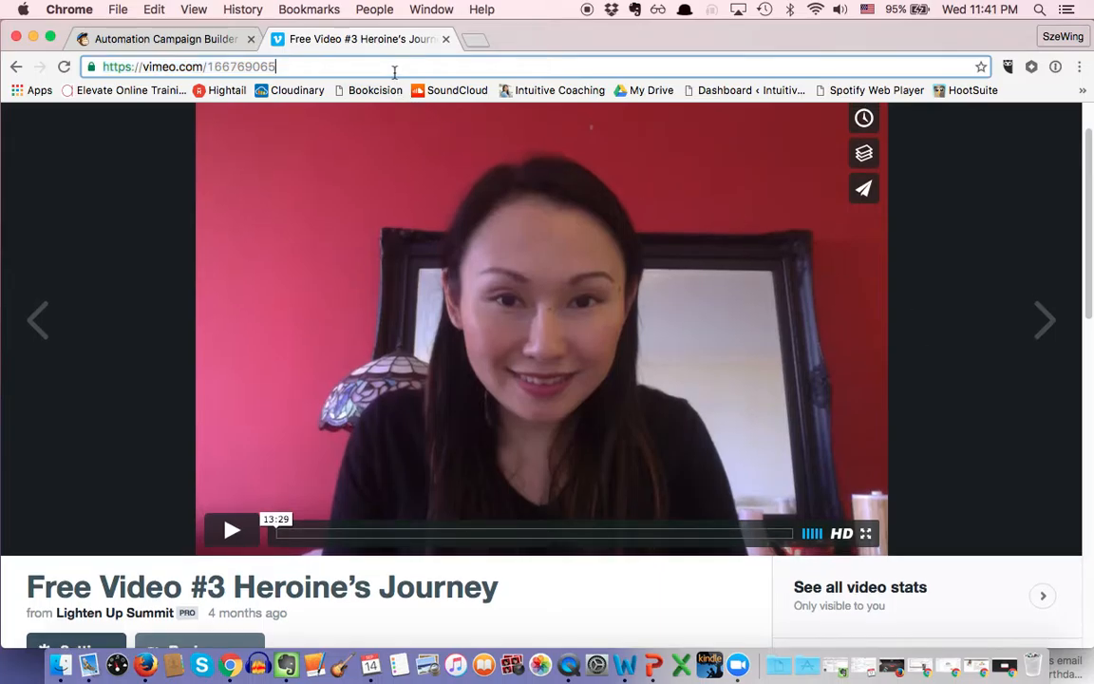
key(super+a)
key(super+c)
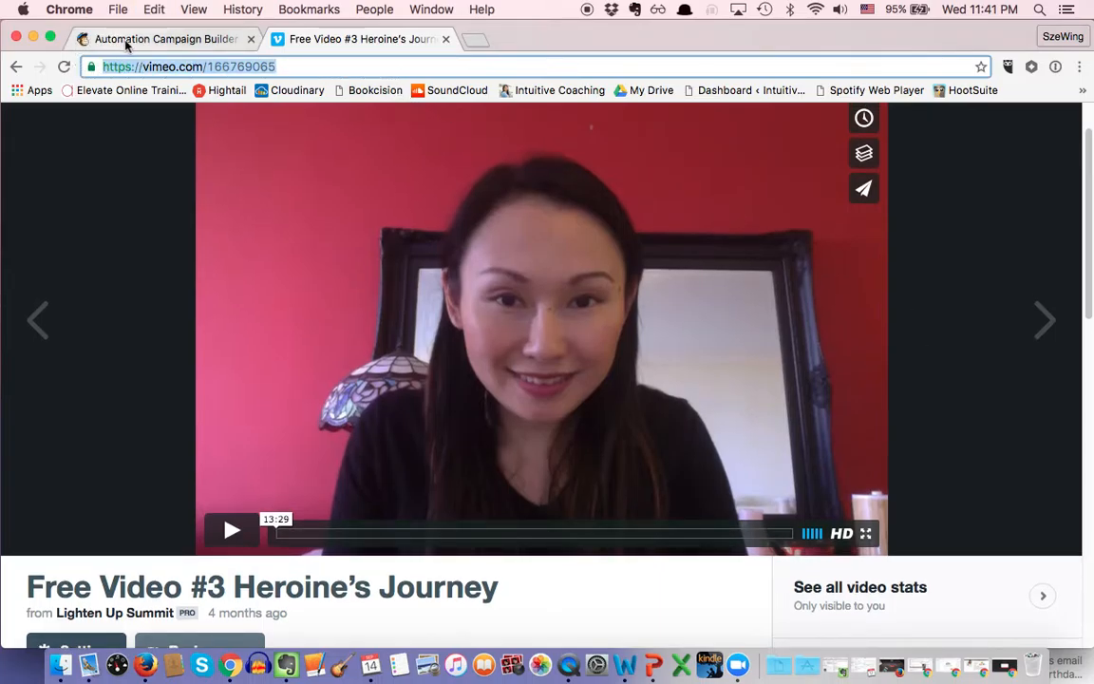
click(112, 35)
click(804, 291)
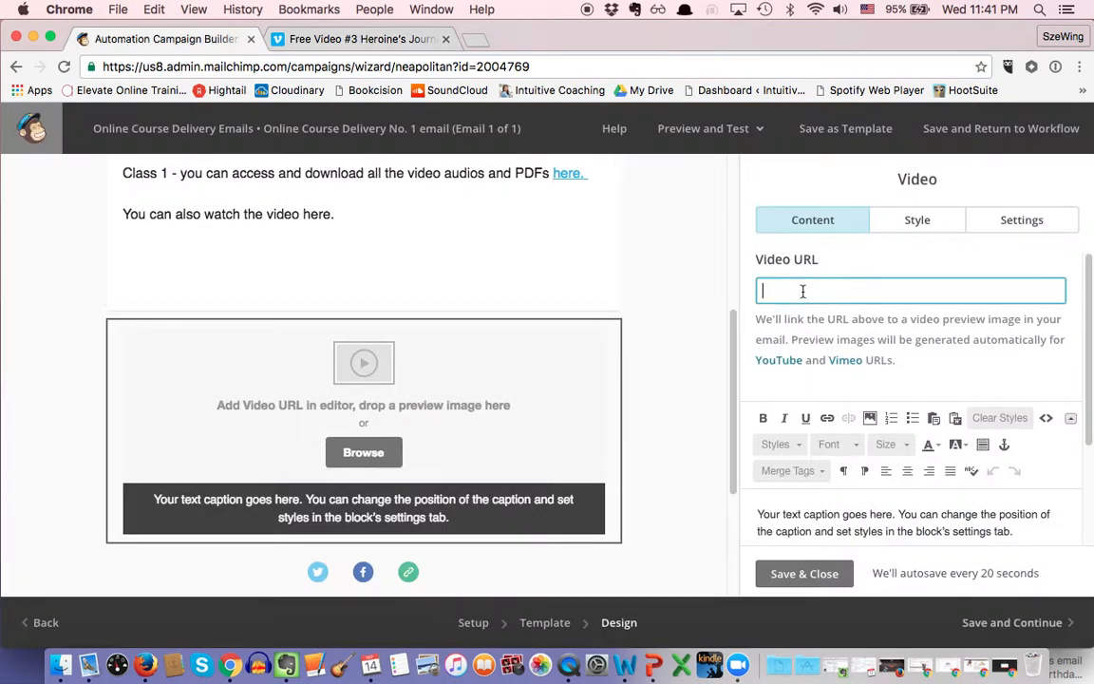
key(super+v)
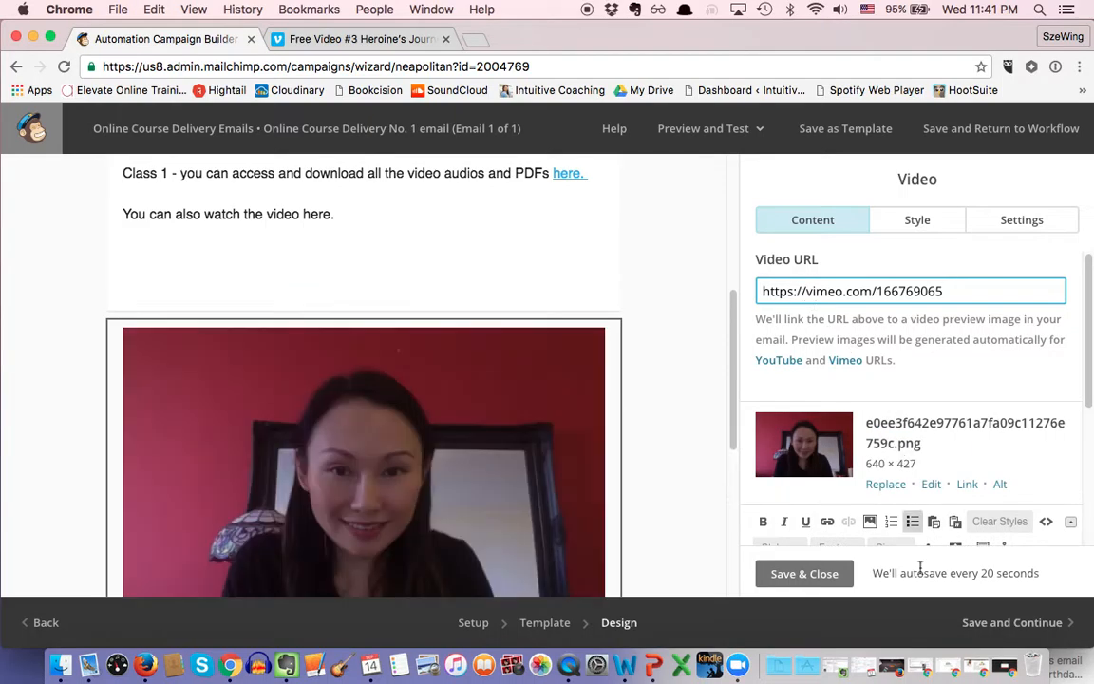
click(811, 579)
scroll(423, 513, down, 2)
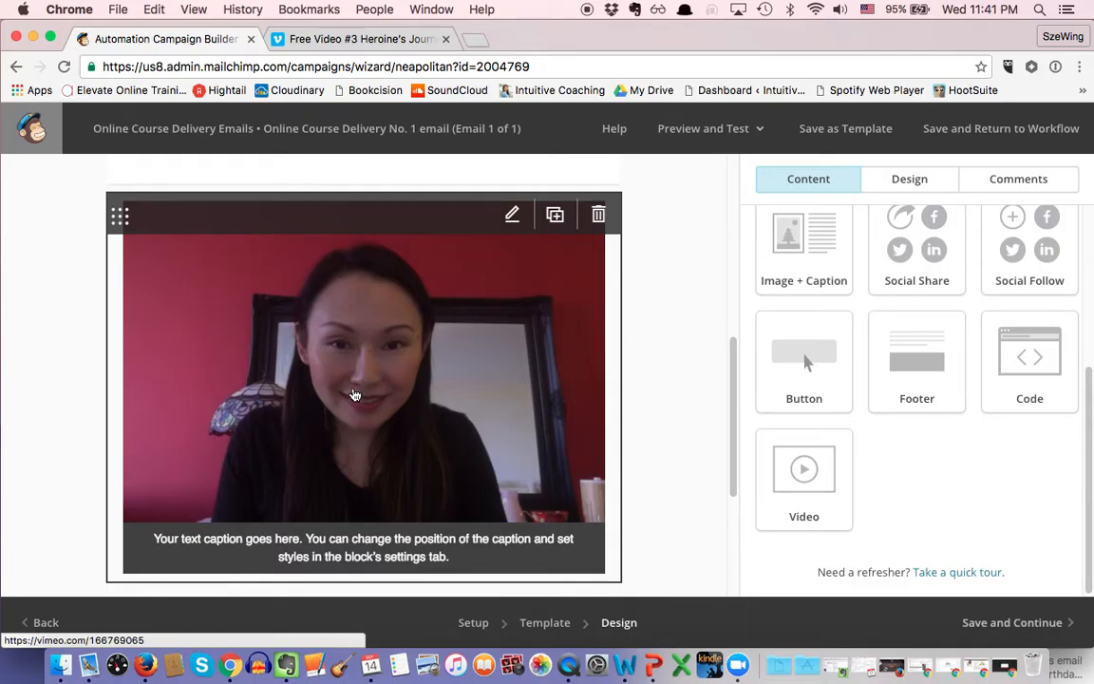
click(344, 41)
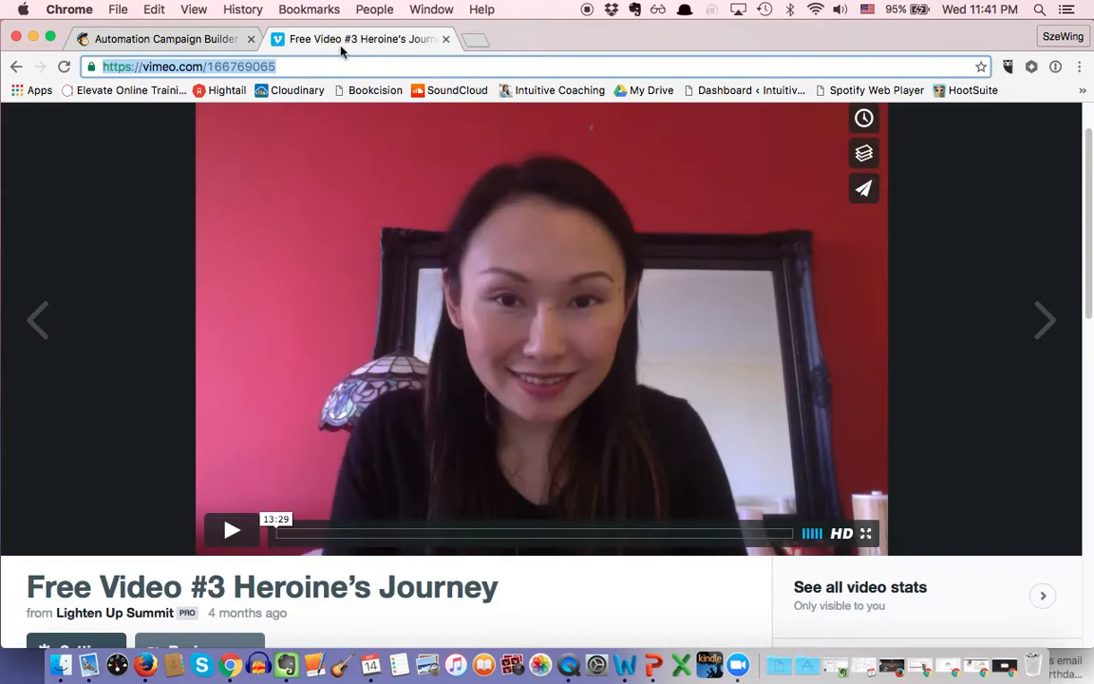
scroll(798, 370, up, 1)
scroll(798, 370, down, 2)
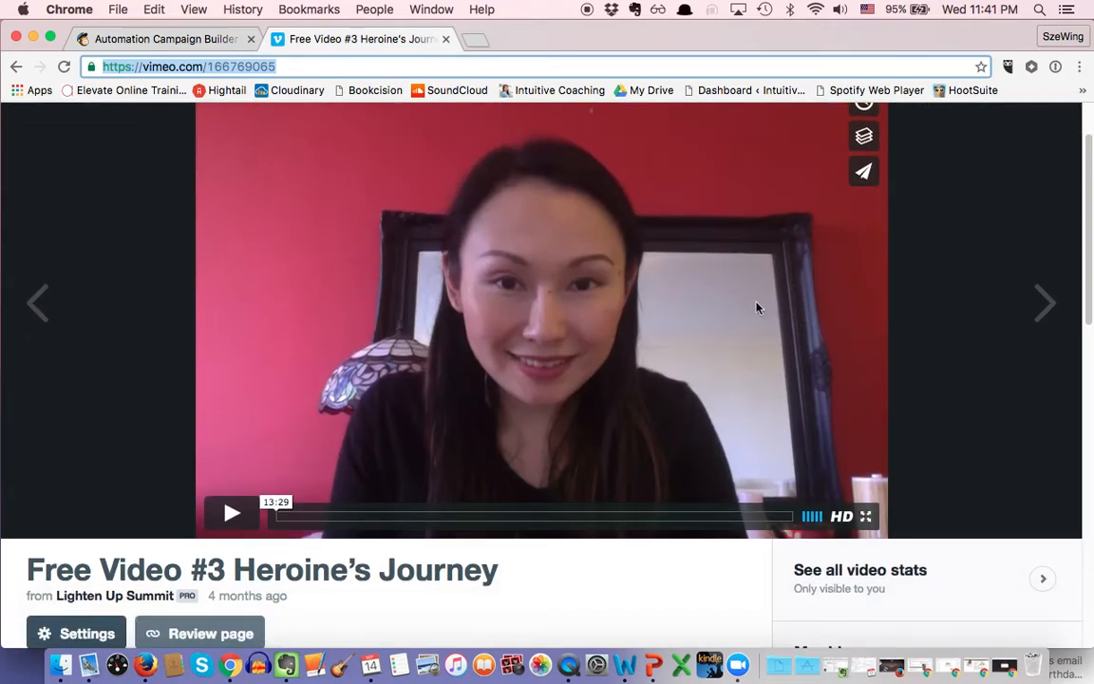
click(186, 39)
Step: Start a new empty line after 'You can also watch the video here.' in the welcome text
scroll(534, 445, up, 3)
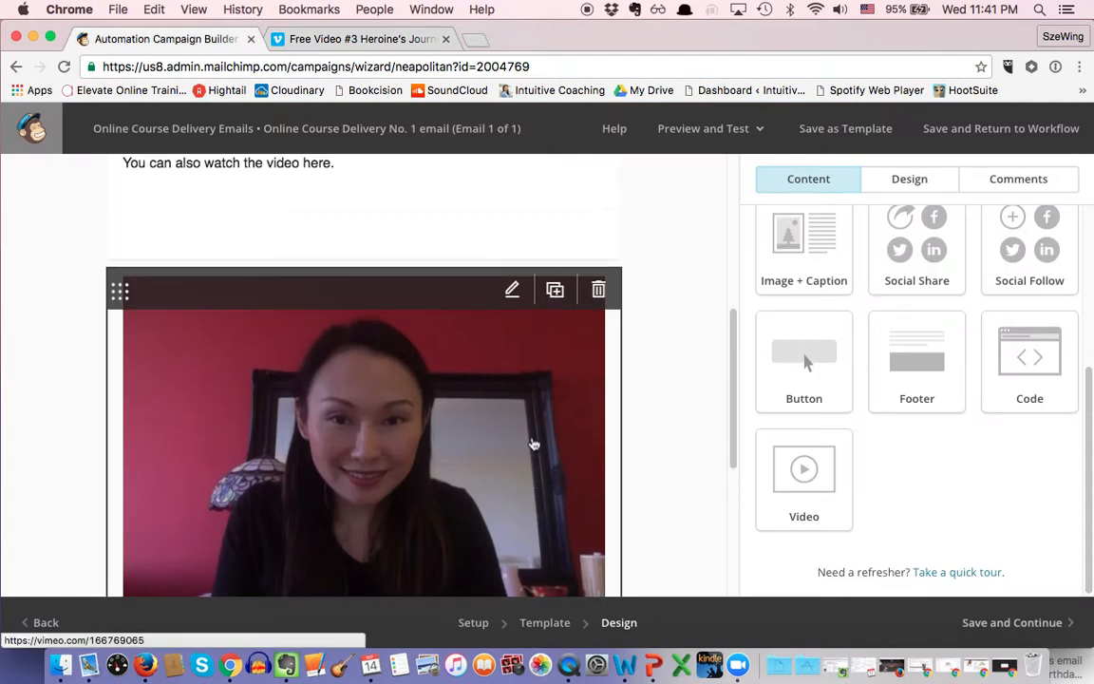
scroll(534, 441, up, 3)
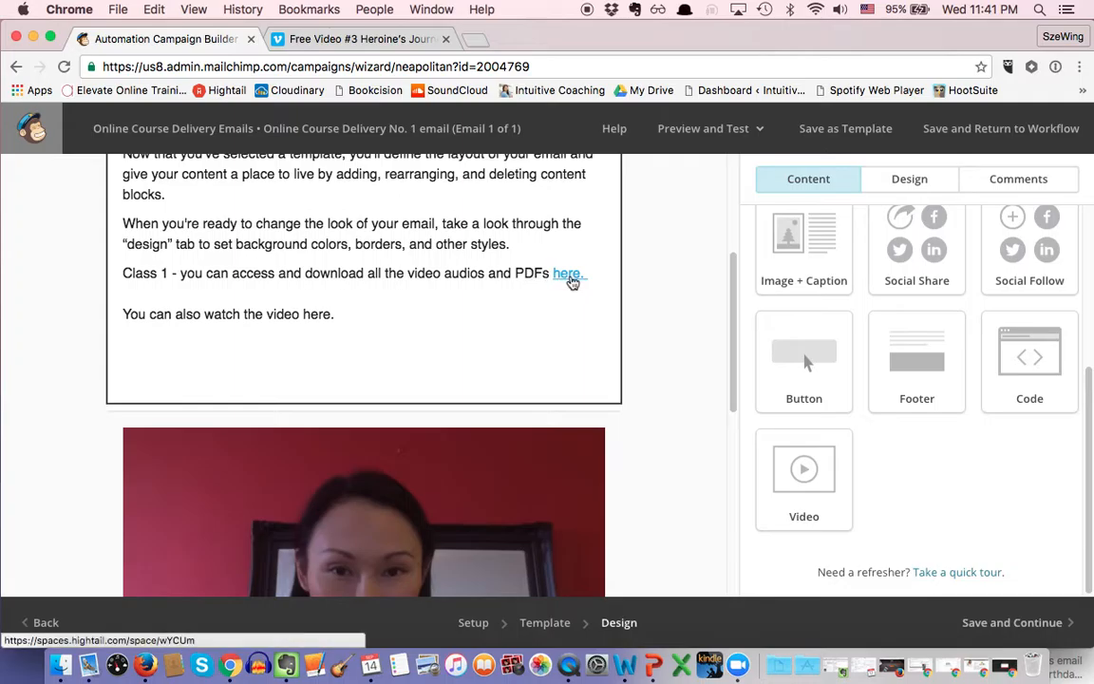
scroll(542, 342, down, 3)
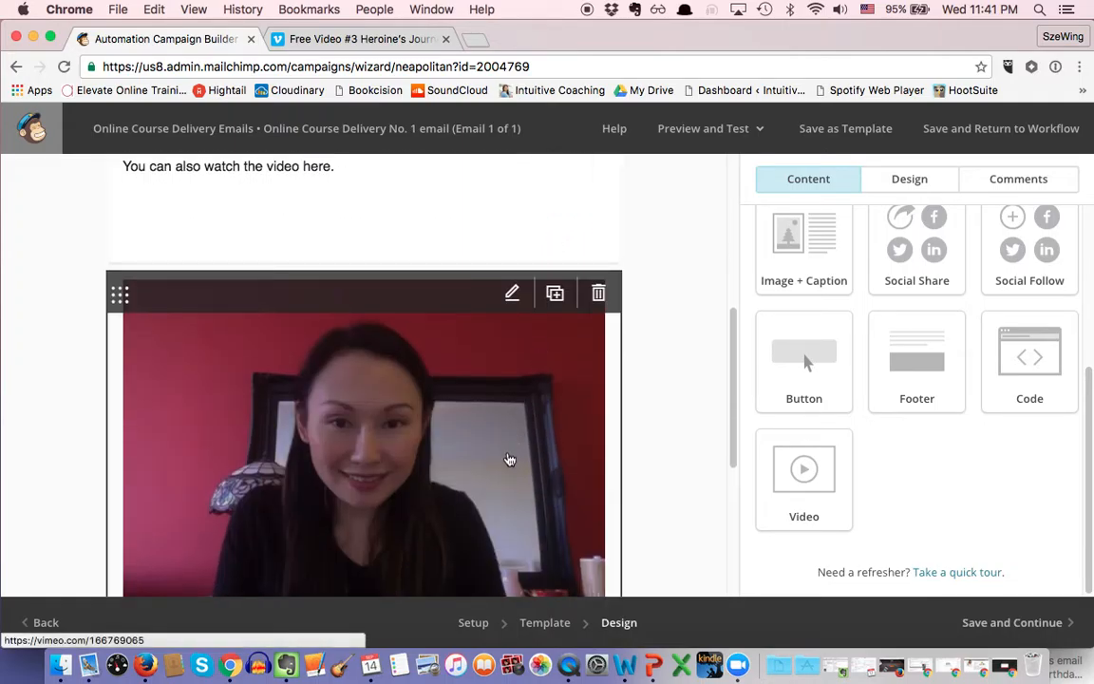
scroll(509, 458, up, 1)
click(375, 190)
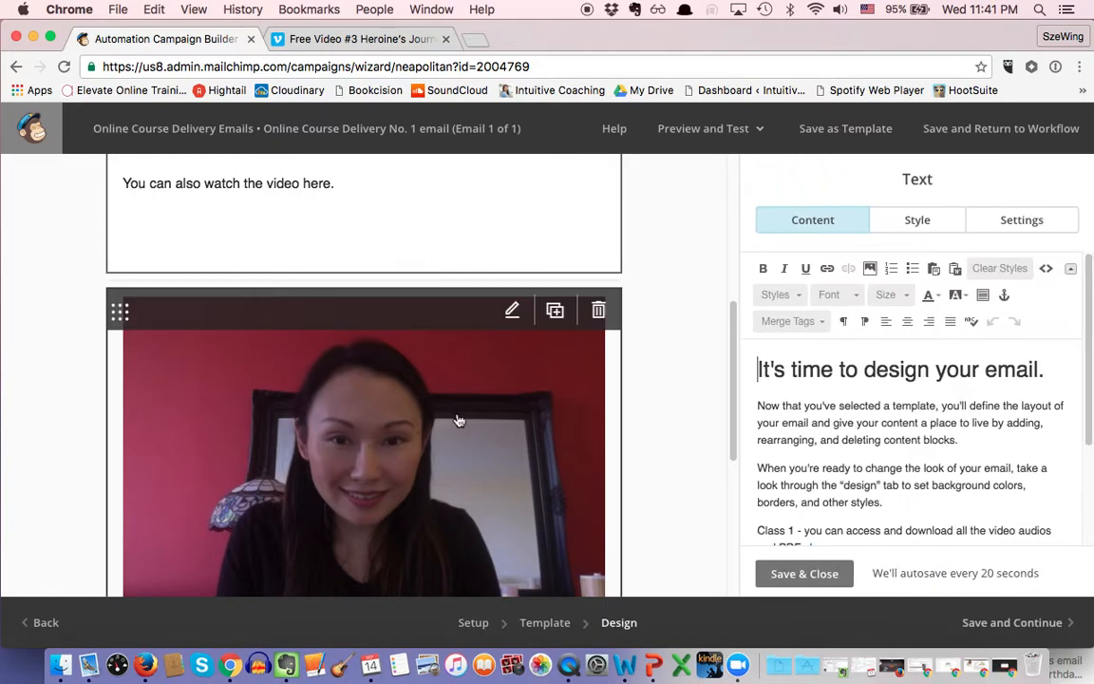
scroll(447, 359, down, 5)
scroll(431, 342, up, 6)
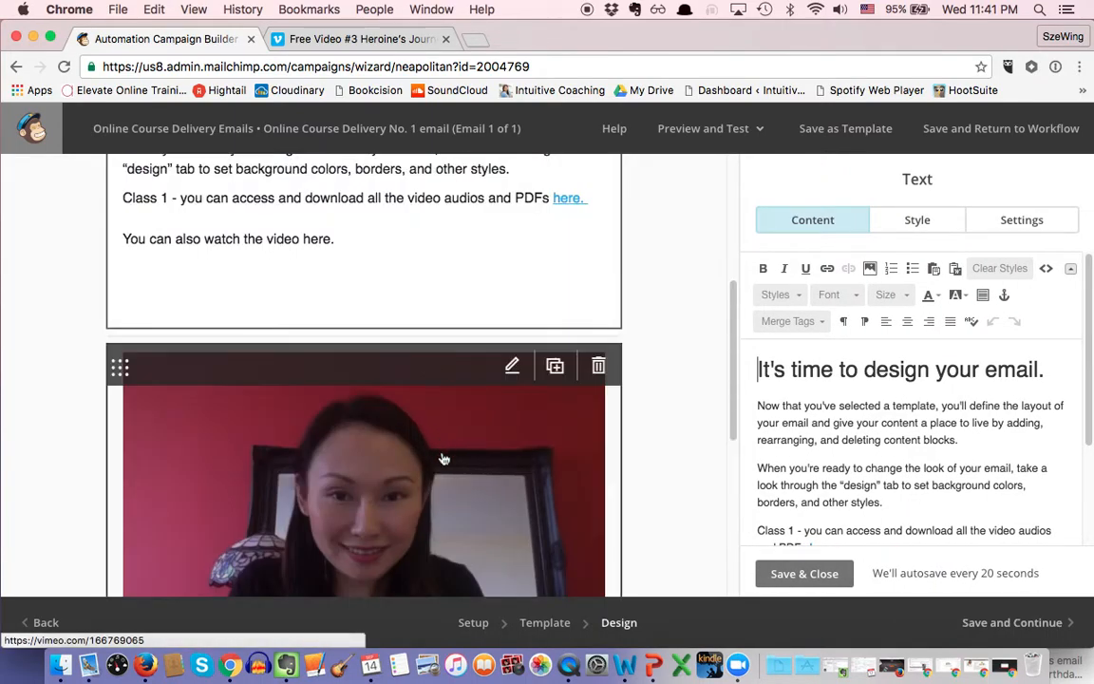
scroll(453, 501, down, 1)
scroll(453, 501, up, 5)
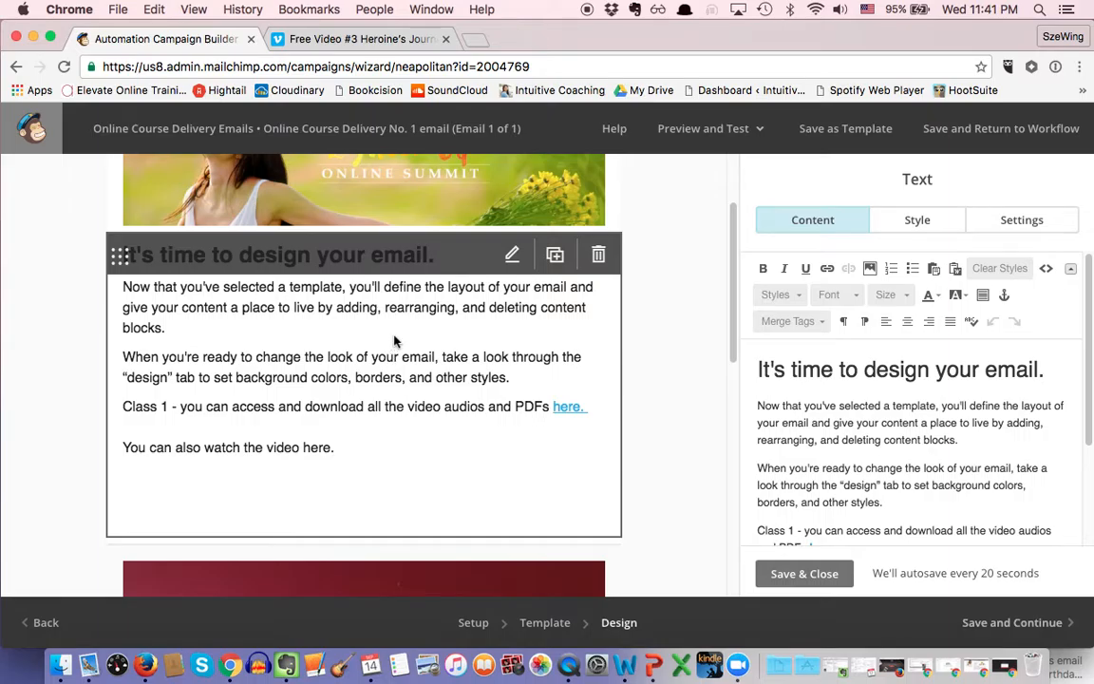
scroll(957, 463, down, 3)
click(947, 453)
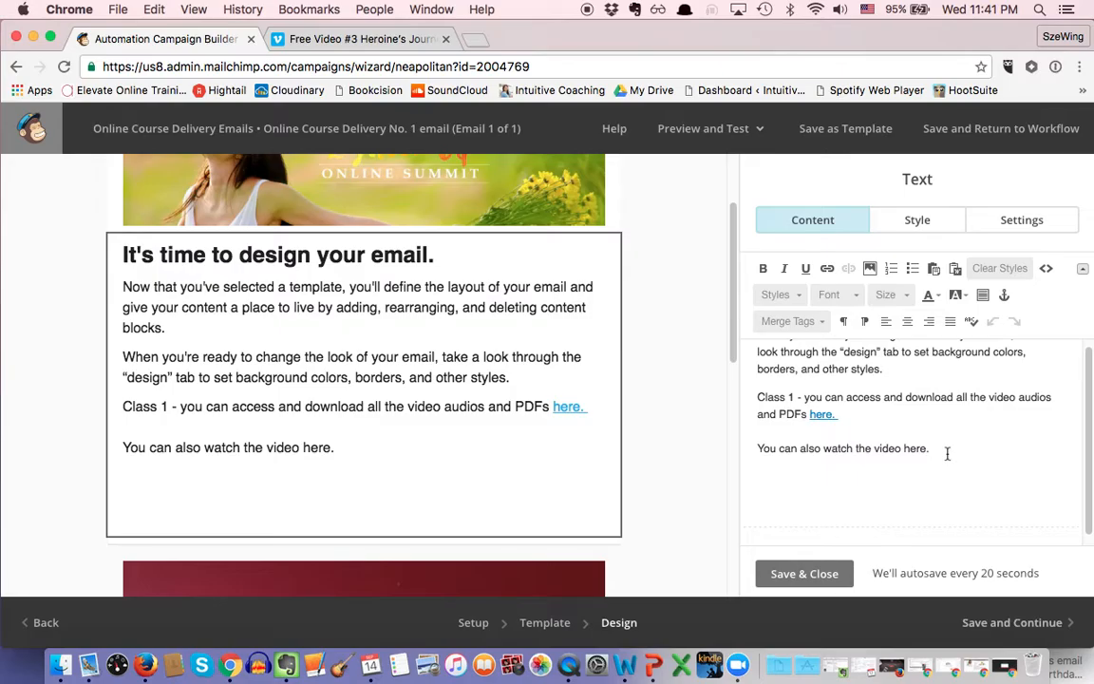
key(Return)
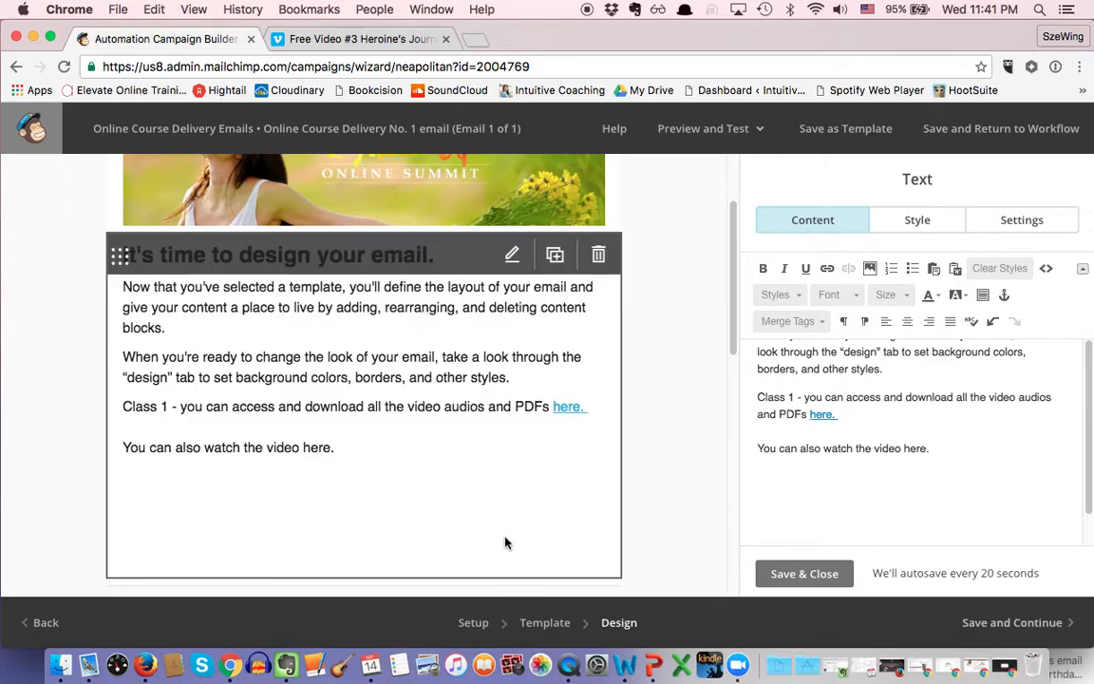
Step: Open the image file library, then switch to the Vimeo video page
scroll(494, 546, down, 2)
scroll(472, 543, up, 1)
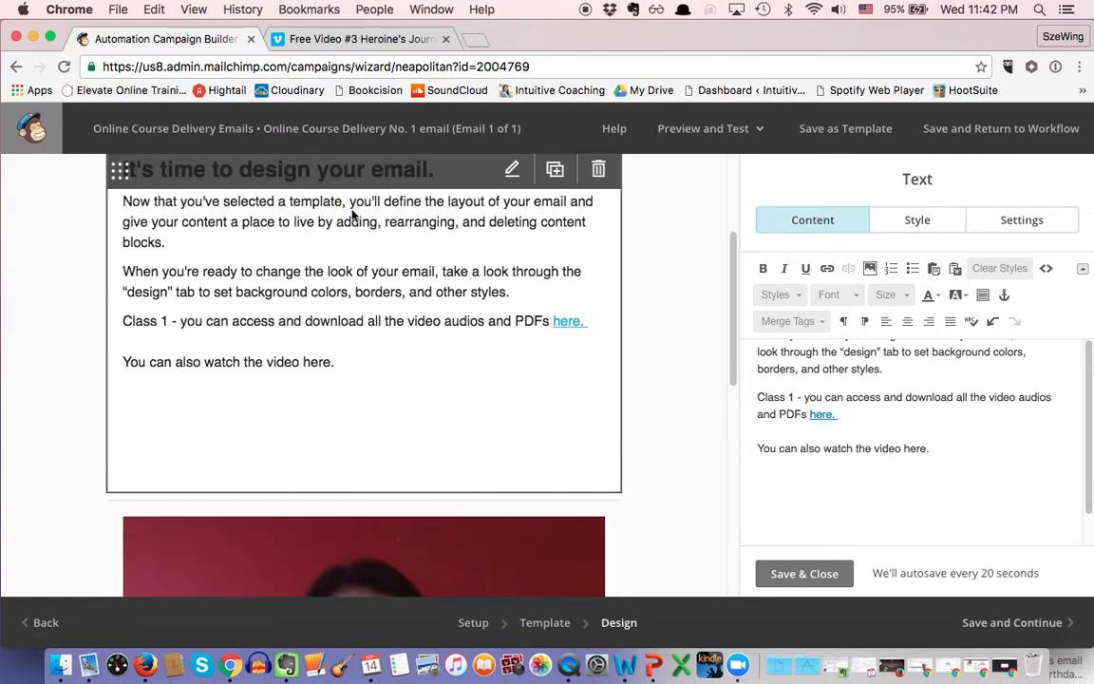
scroll(399, 318, up, 2)
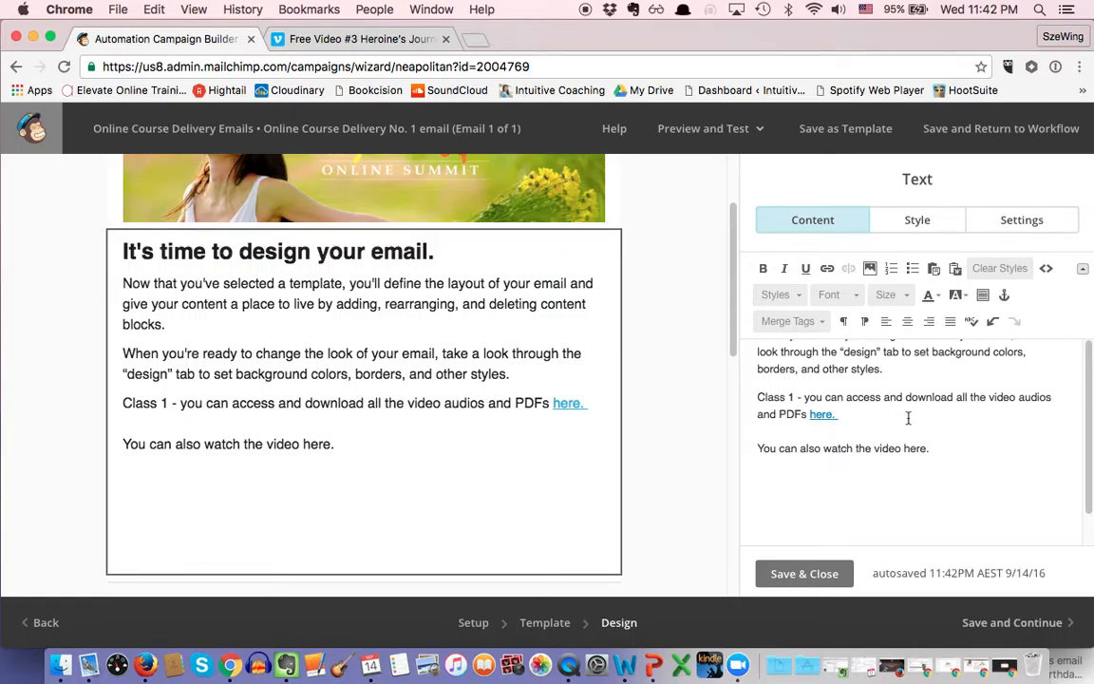
click(870, 270)
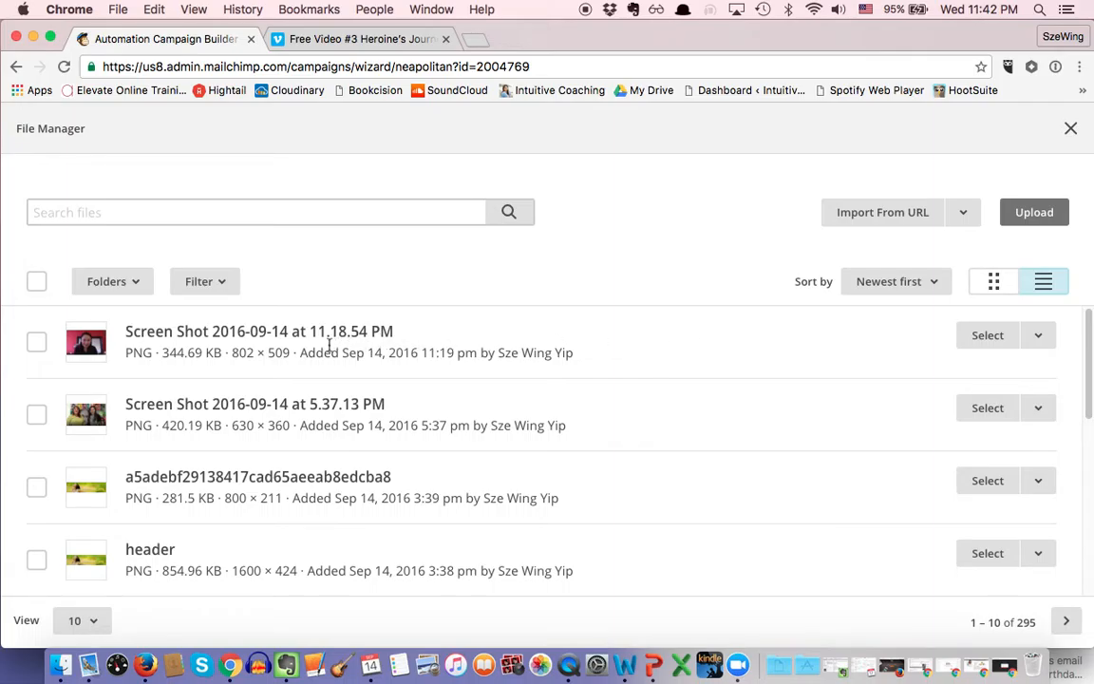
click(385, 48)
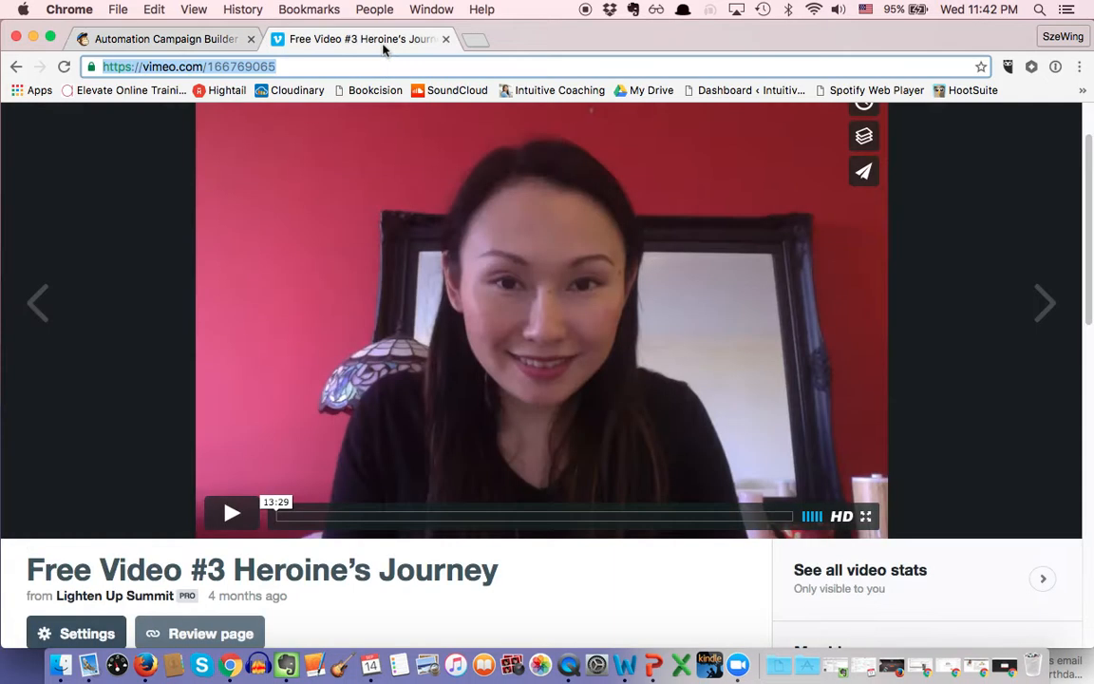
Step: Capture a screenshot of the Vimeo player's still frame with Cmd+Shift+4
scroll(513, 242, up, 1)
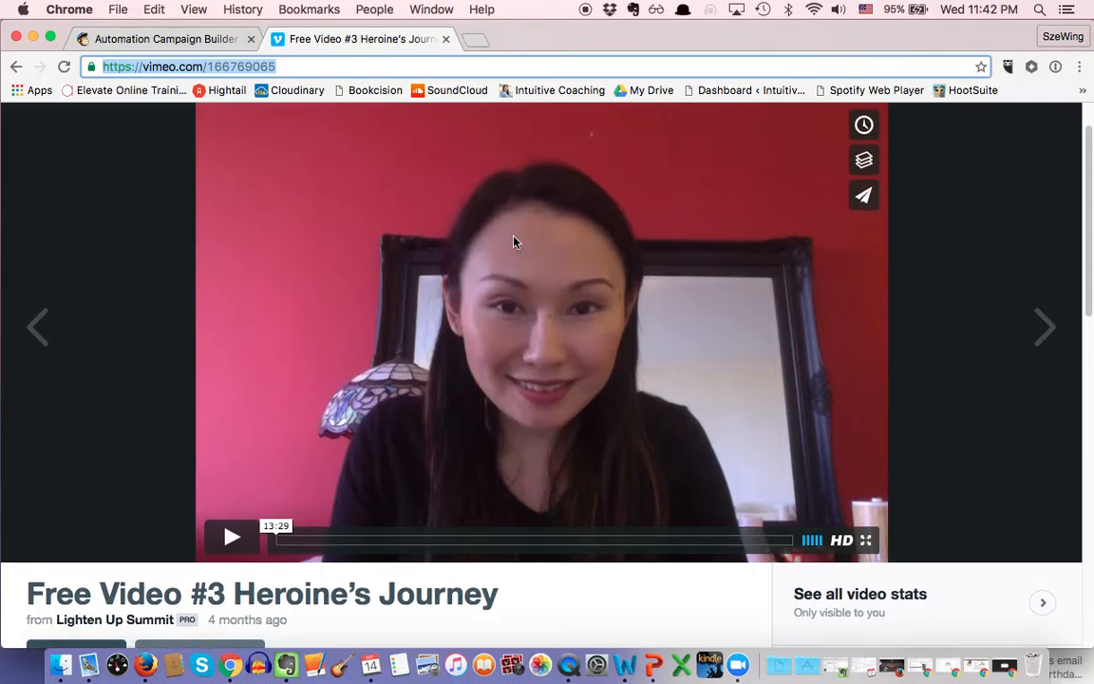
scroll(516, 266, up, 1)
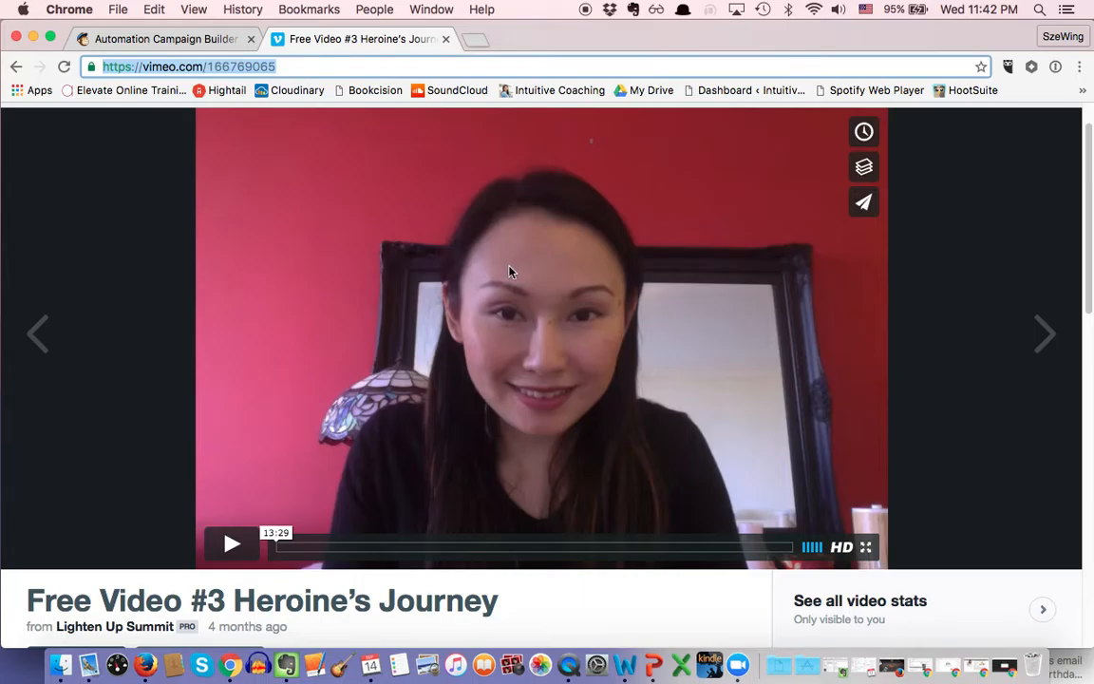
drag(198, 115, 873, 570)
Step: Choose the new video screenshot in MailChimp's File Manager, cancelling an upload attempt
click(160, 43)
click(1035, 218)
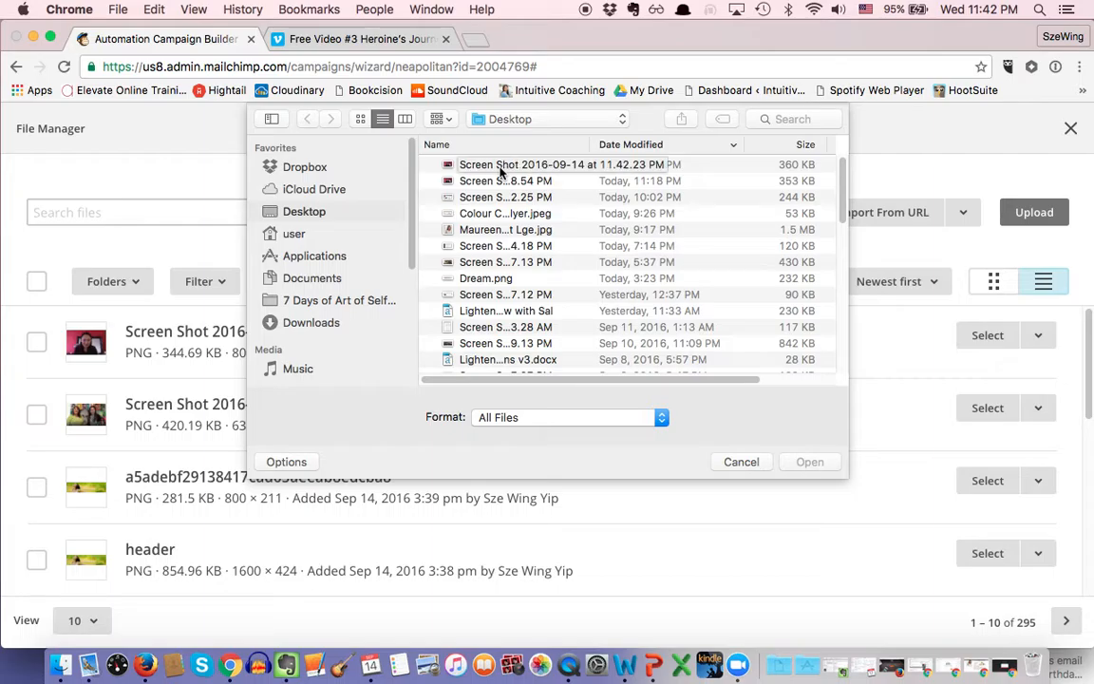
click(751, 463)
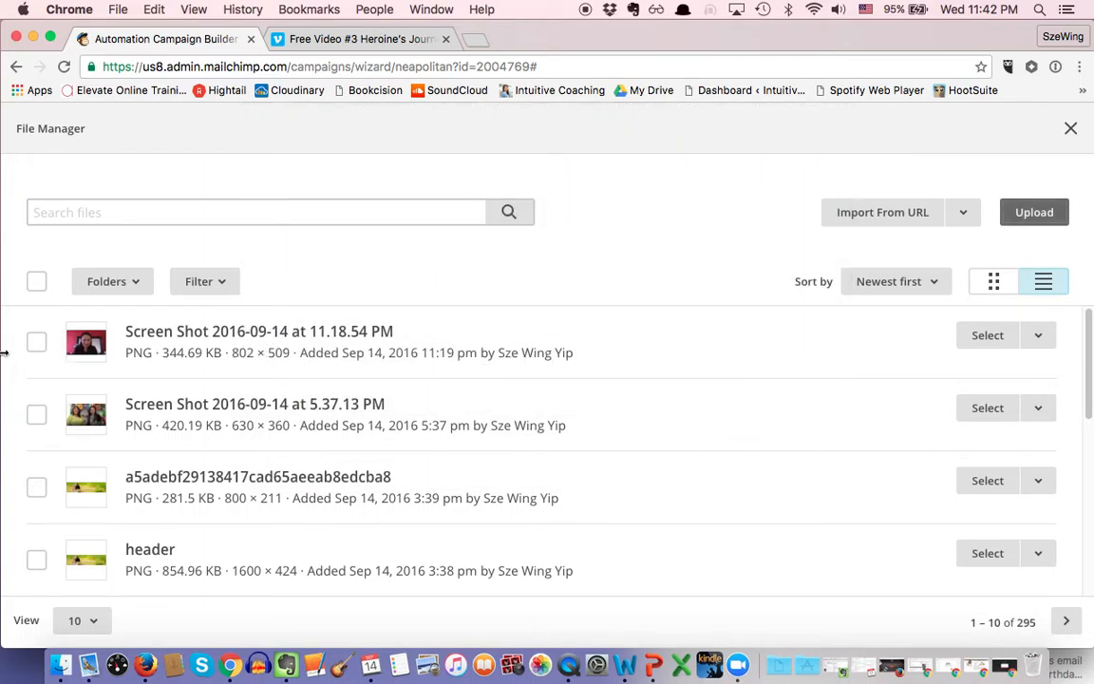
click(36, 344)
click(988, 344)
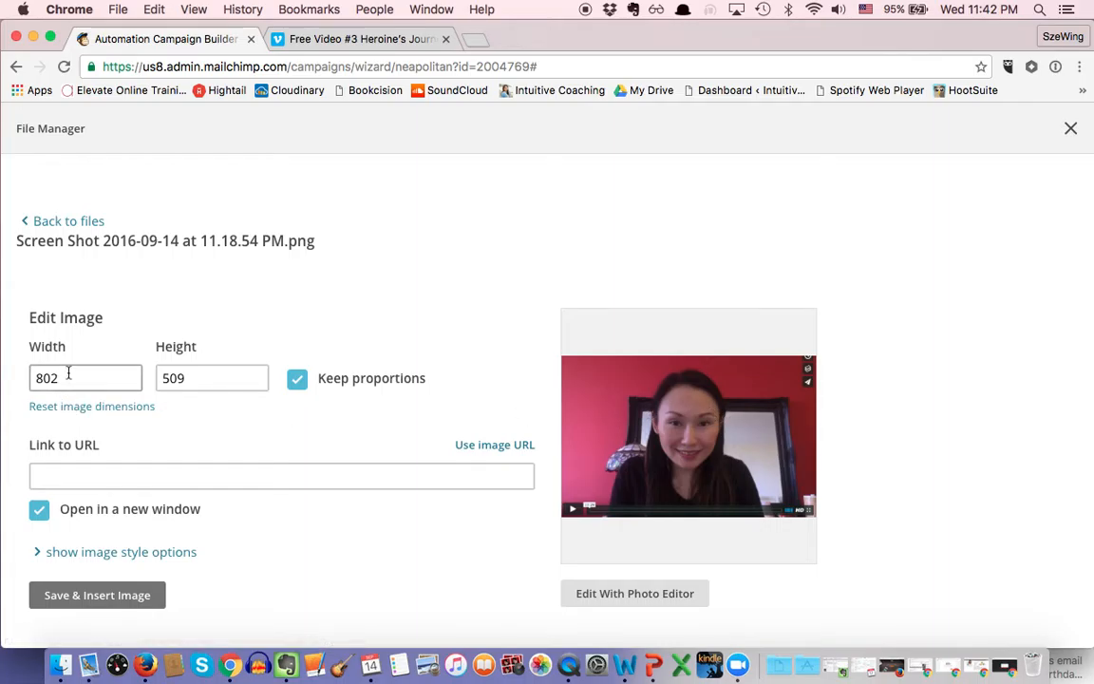
drag(62, 377, 3, 380)
text(400)
click(157, 476)
text(https://vimeo.com/166769065)
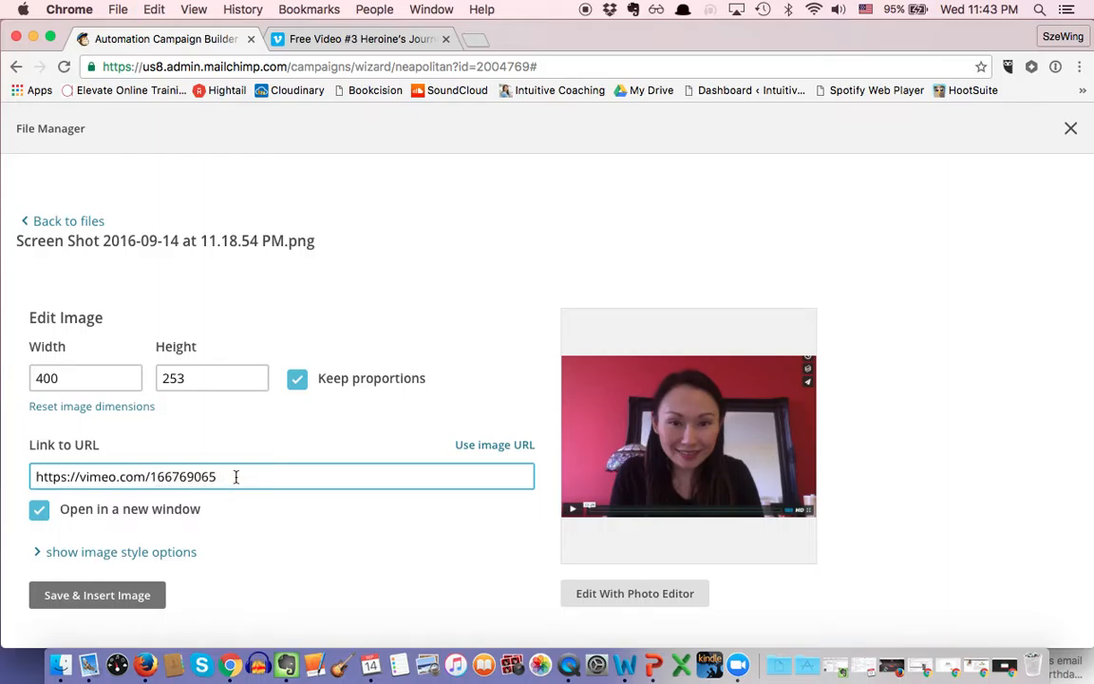
drag(222, 477, 21, 477)
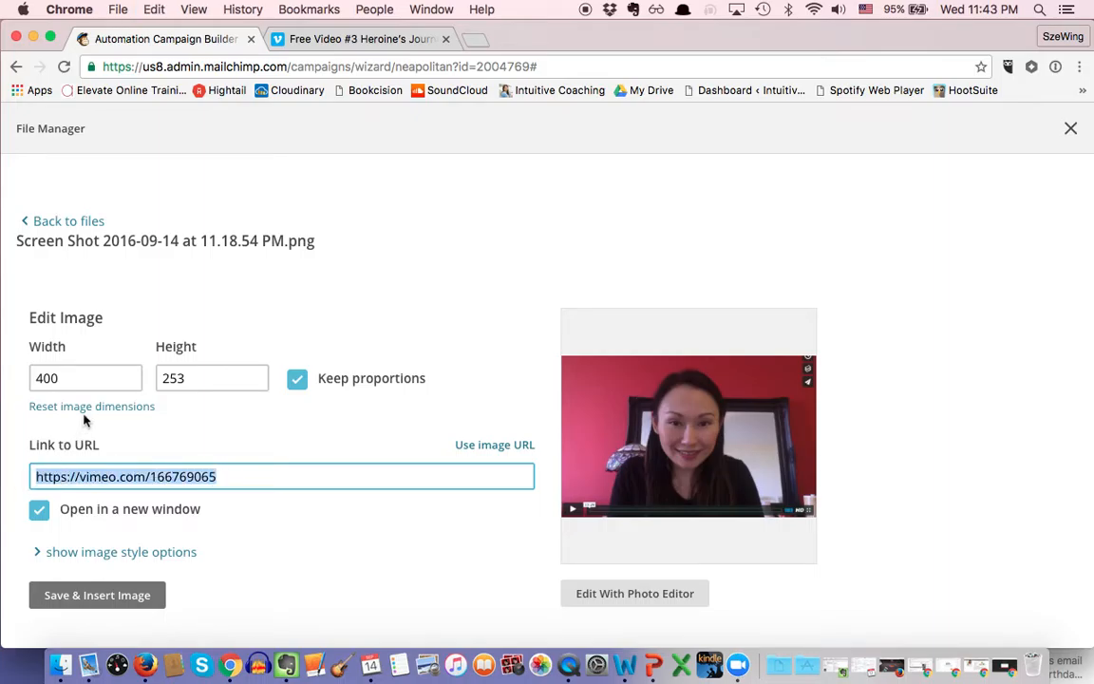
click(133, 595)
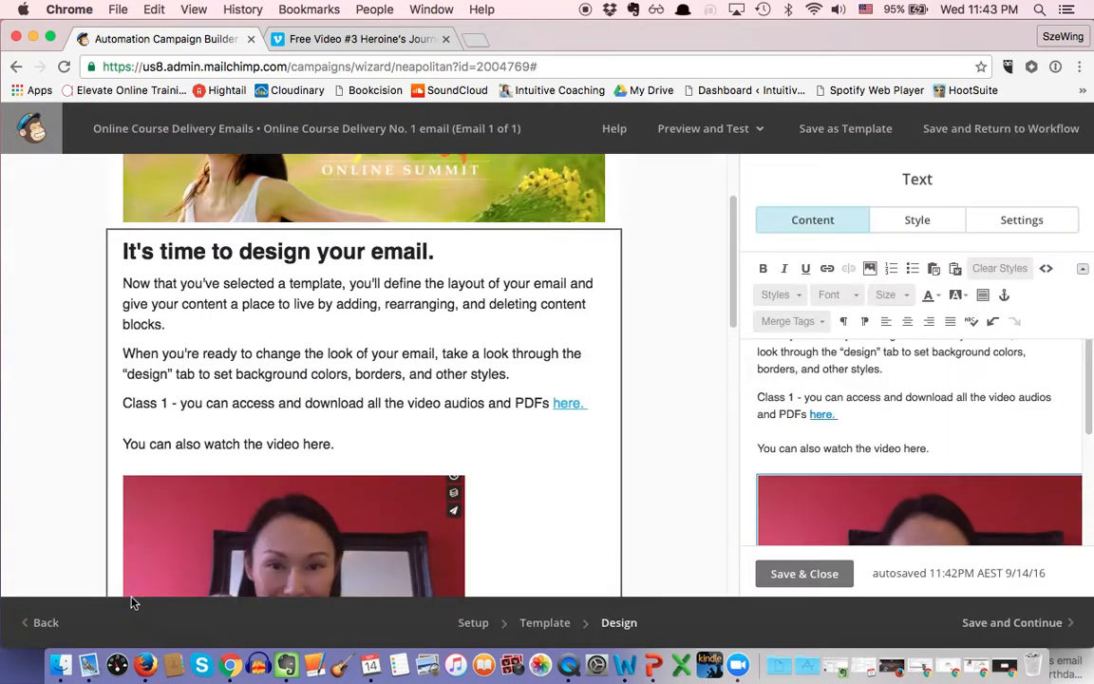
scroll(568, 460, down, 3)
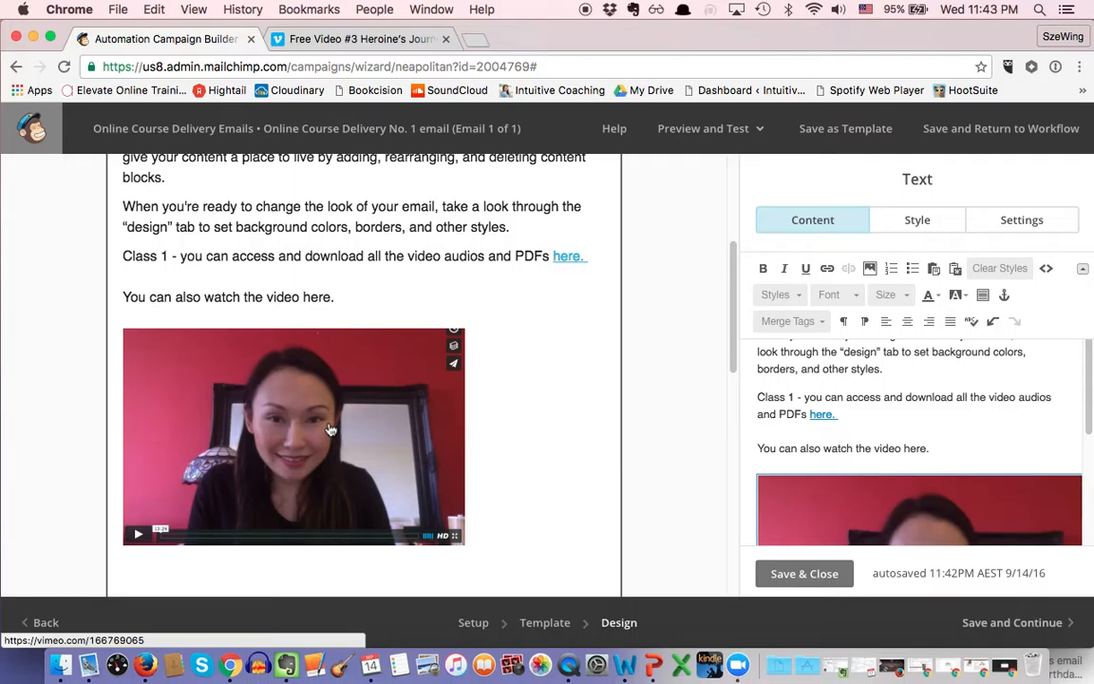
scroll(332, 429, down, 1)
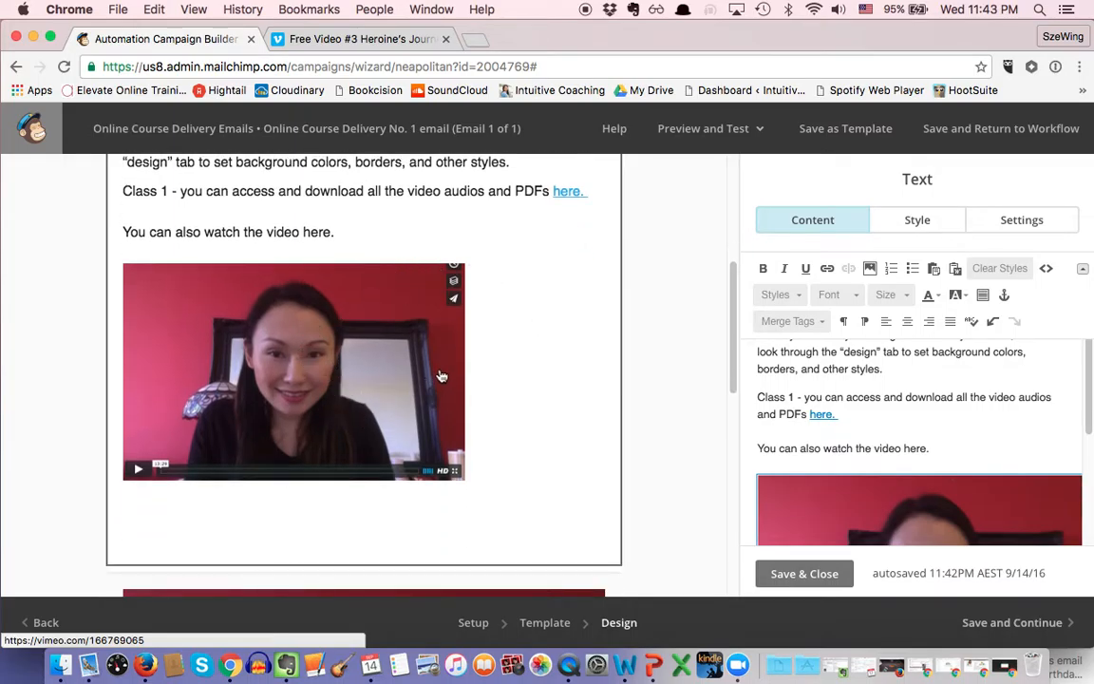
scroll(447, 366, up, 2)
scroll(400, 321, down, 2)
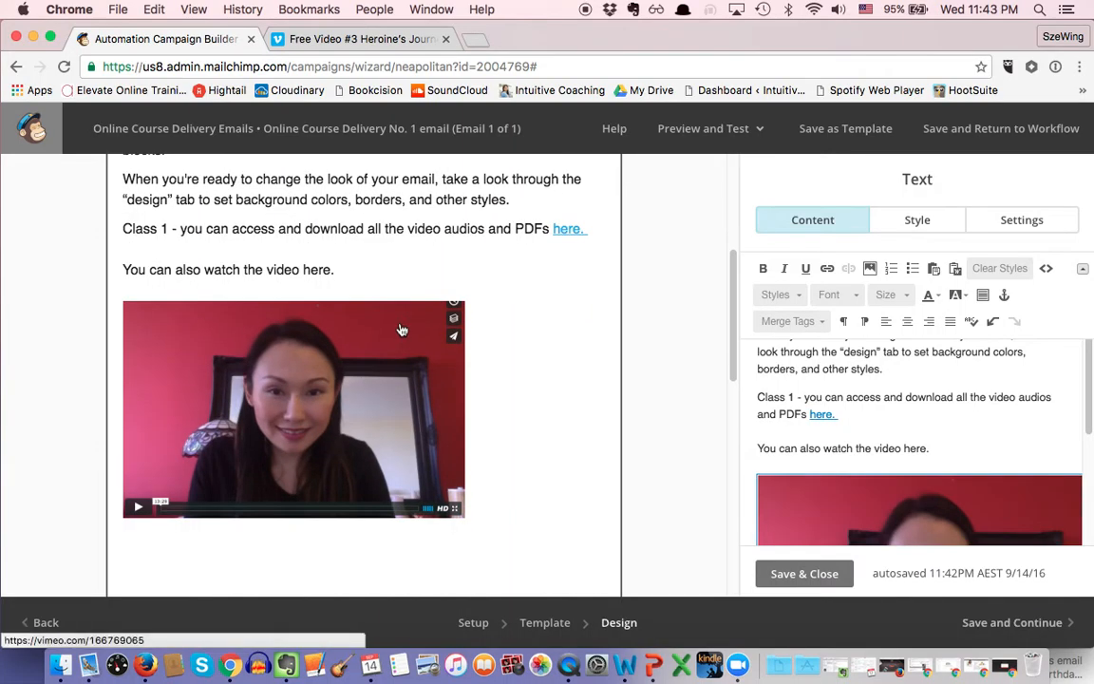
scroll(402, 325, down, 1)
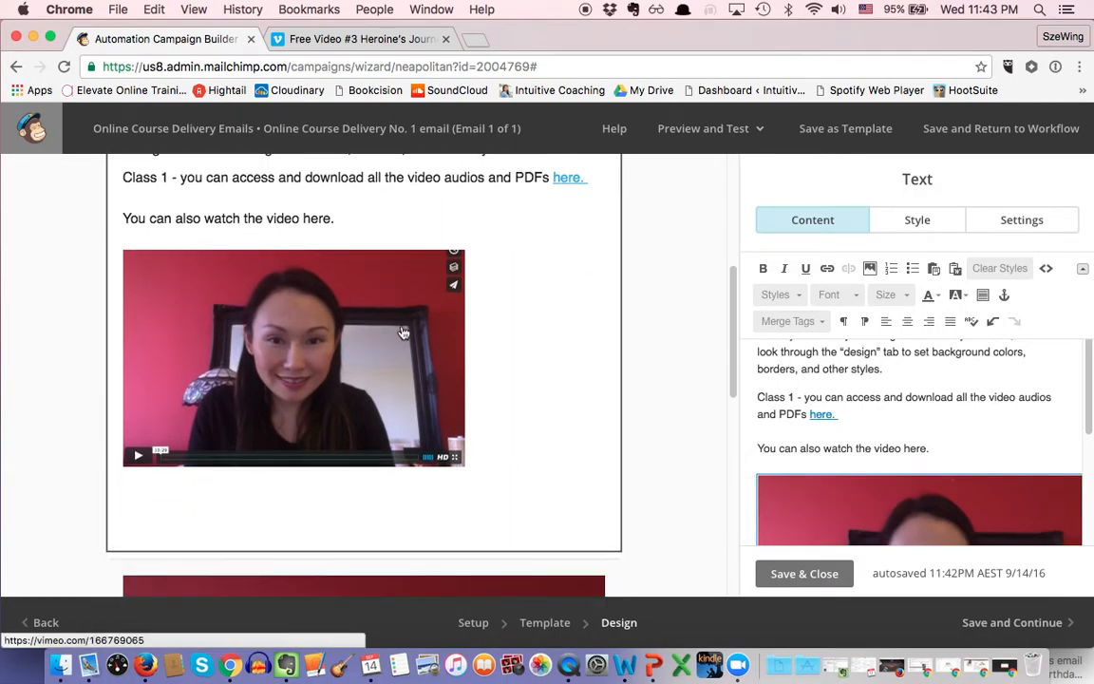
scroll(359, 429, down, 4)
scroll(359, 429, down, 2)
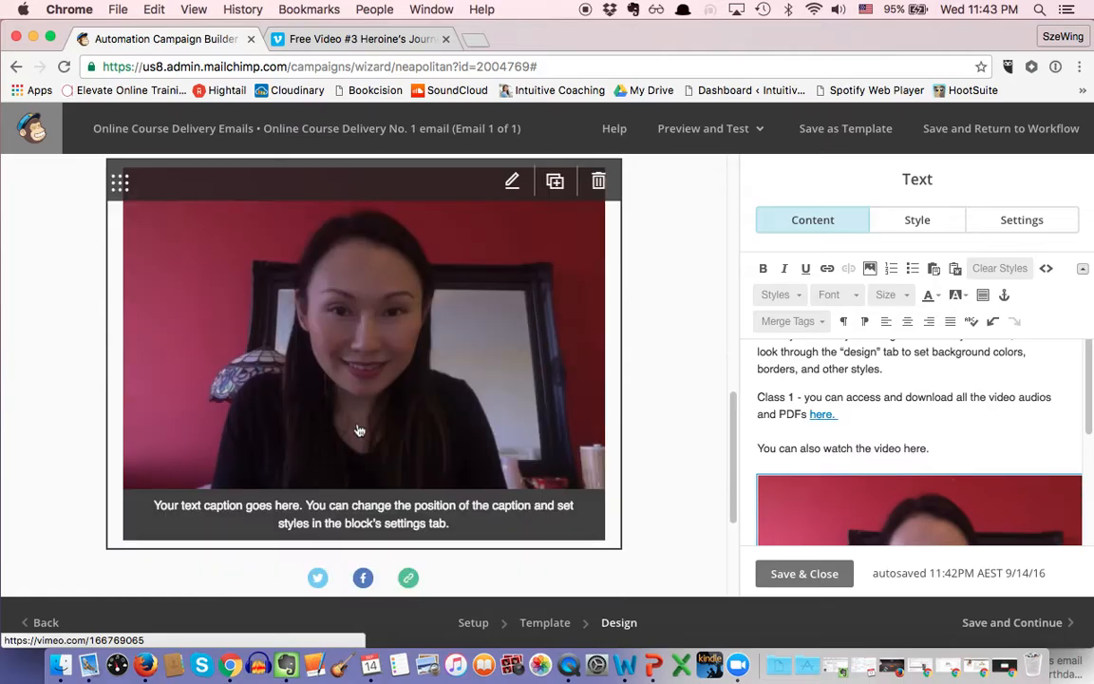
scroll(418, 410, down, 2)
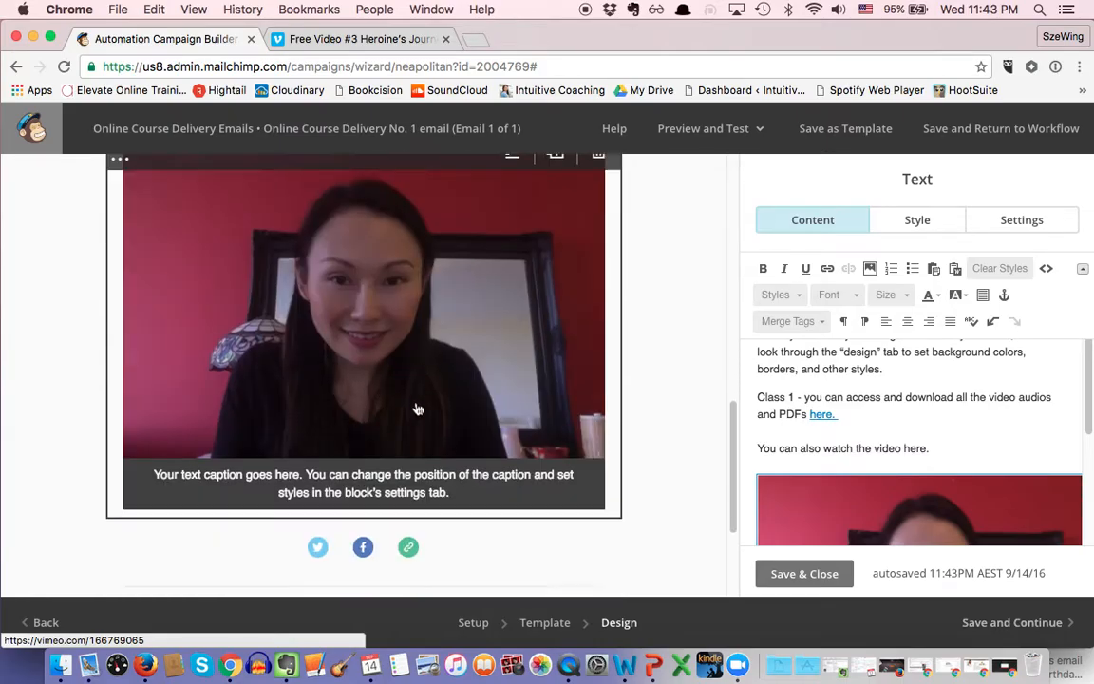
scroll(411, 469, down, 1)
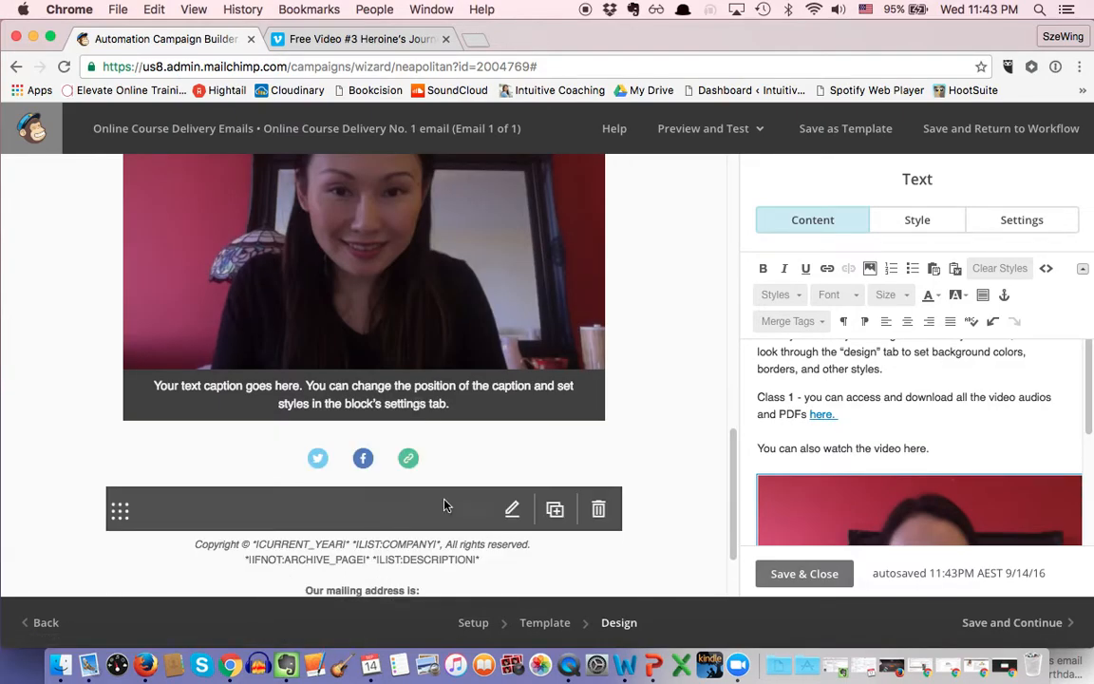
scroll(399, 456, up, 5)
scroll(388, 480, up, 2)
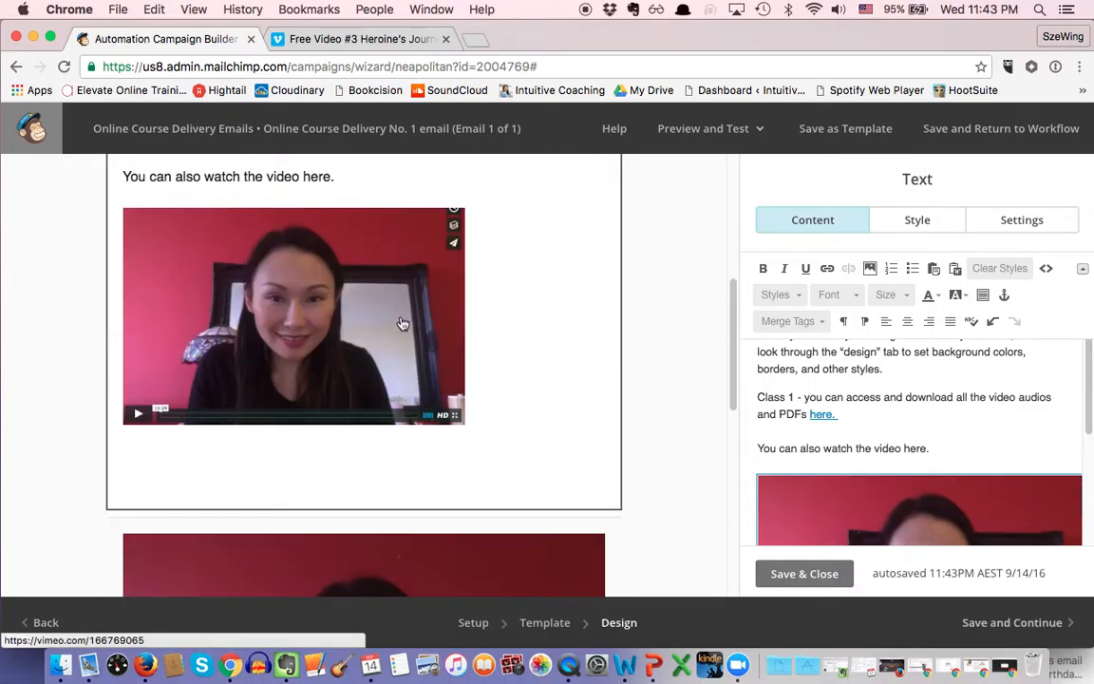
scroll(978, 464, down, 3)
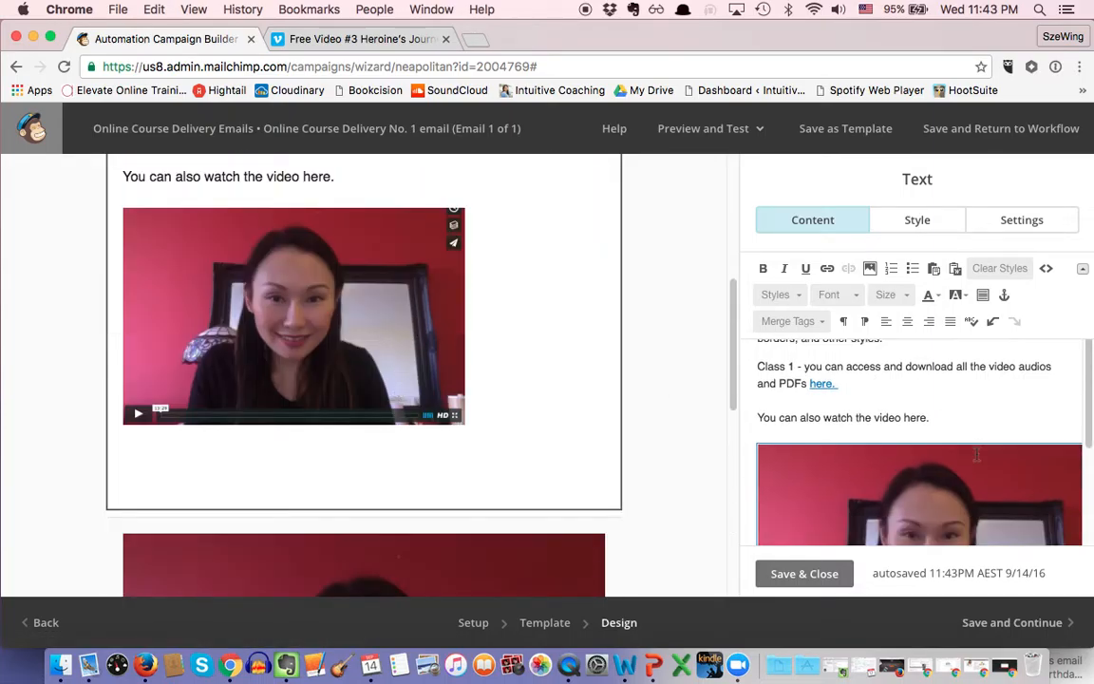
scroll(982, 475, down, 1)
click(984, 486)
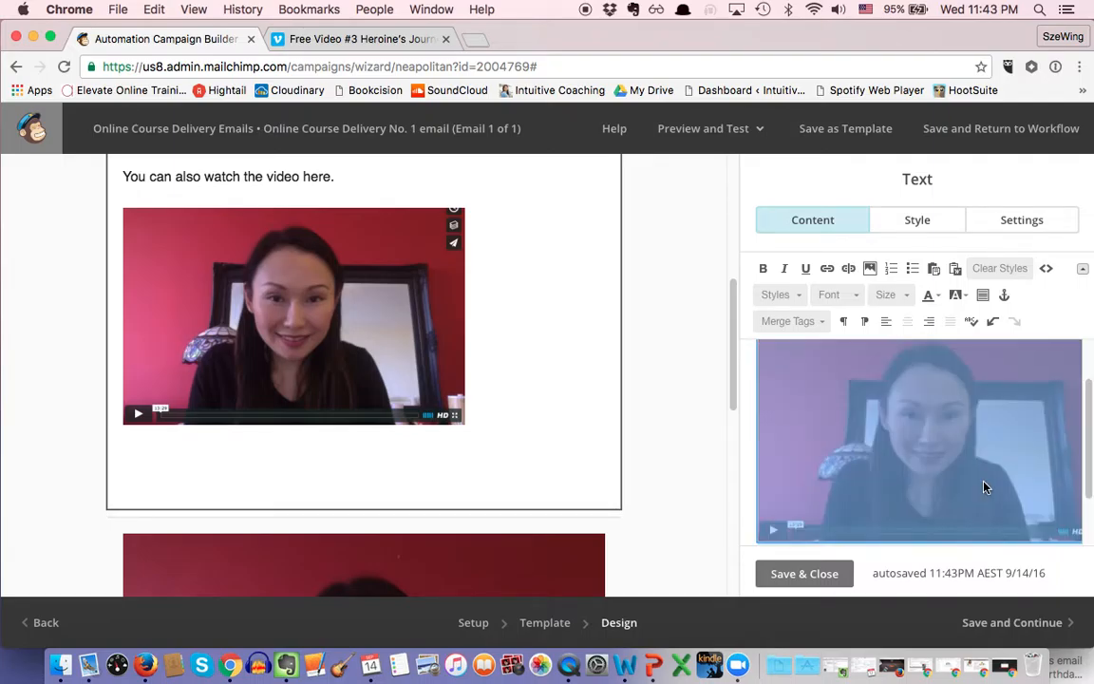
Step: Centre the linked video screenshot in the email's text block
click(905, 323)
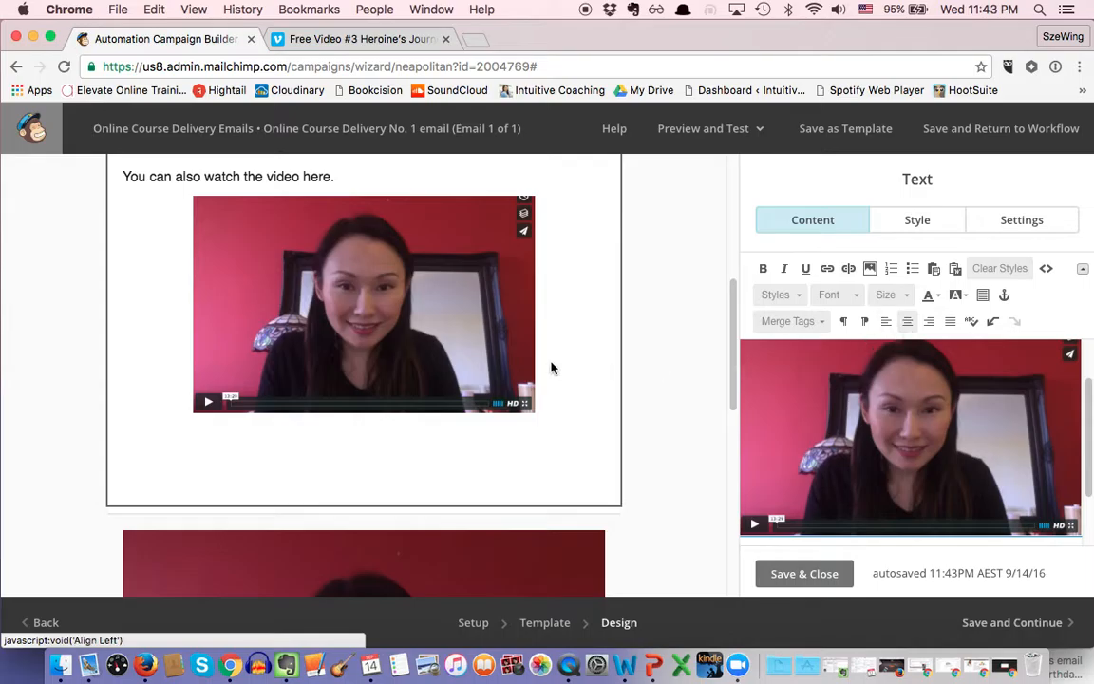
scroll(569, 392, up, 1)
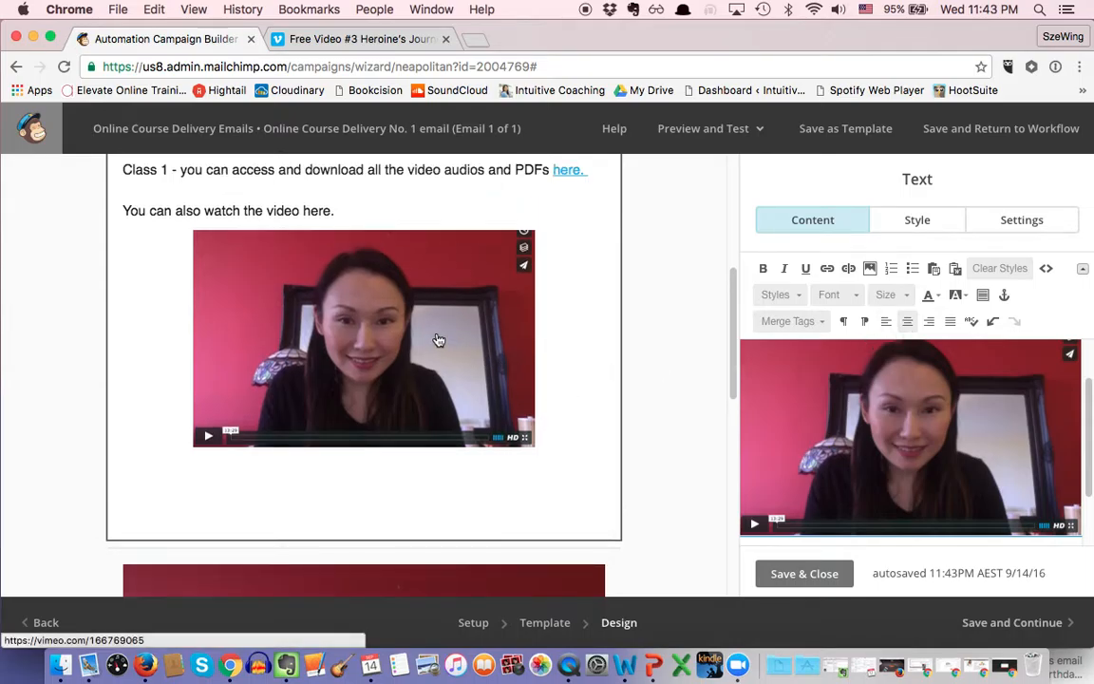
scroll(546, 362, down, 3)
scroll(546, 362, down, 3)
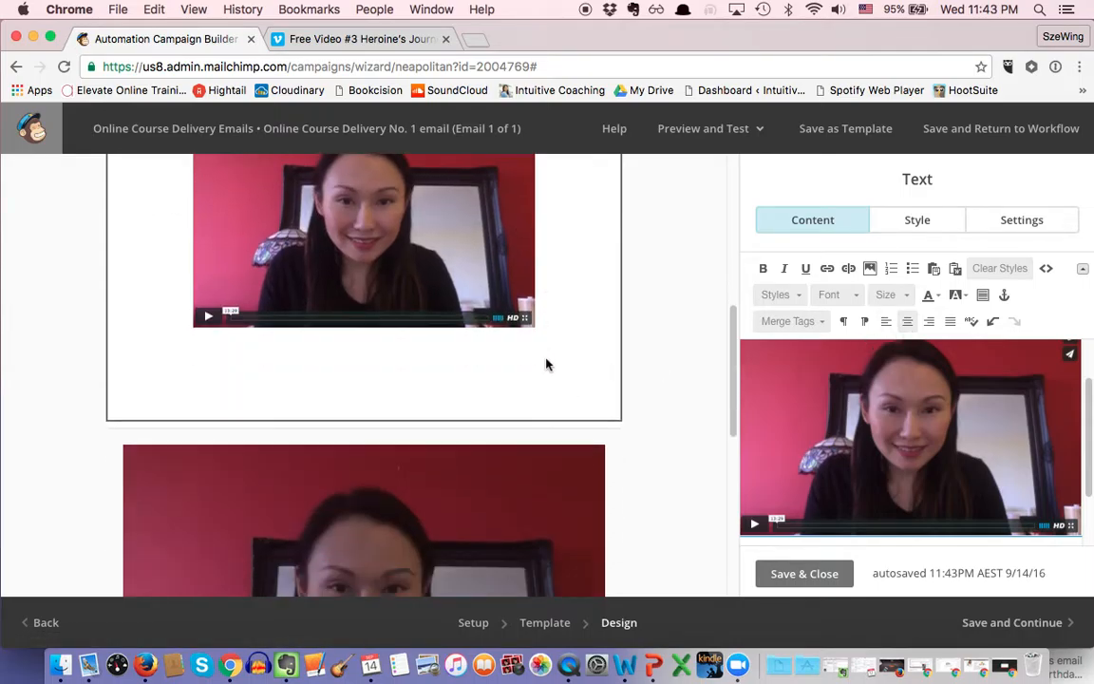
scroll(548, 367, up, 6)
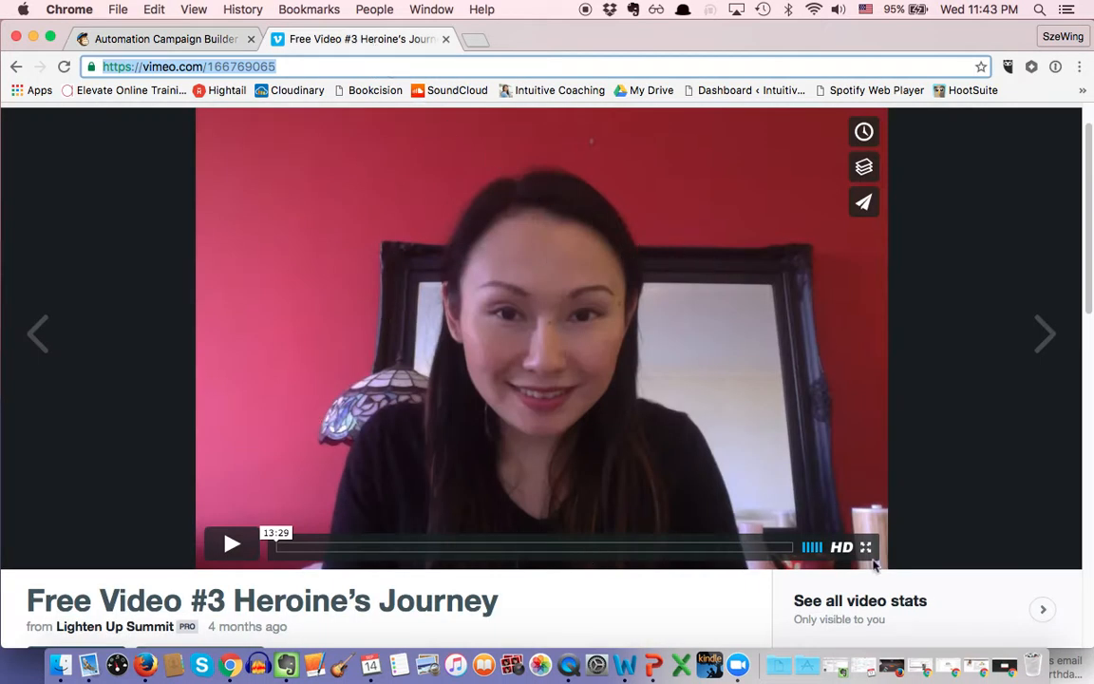
click(171, 39)
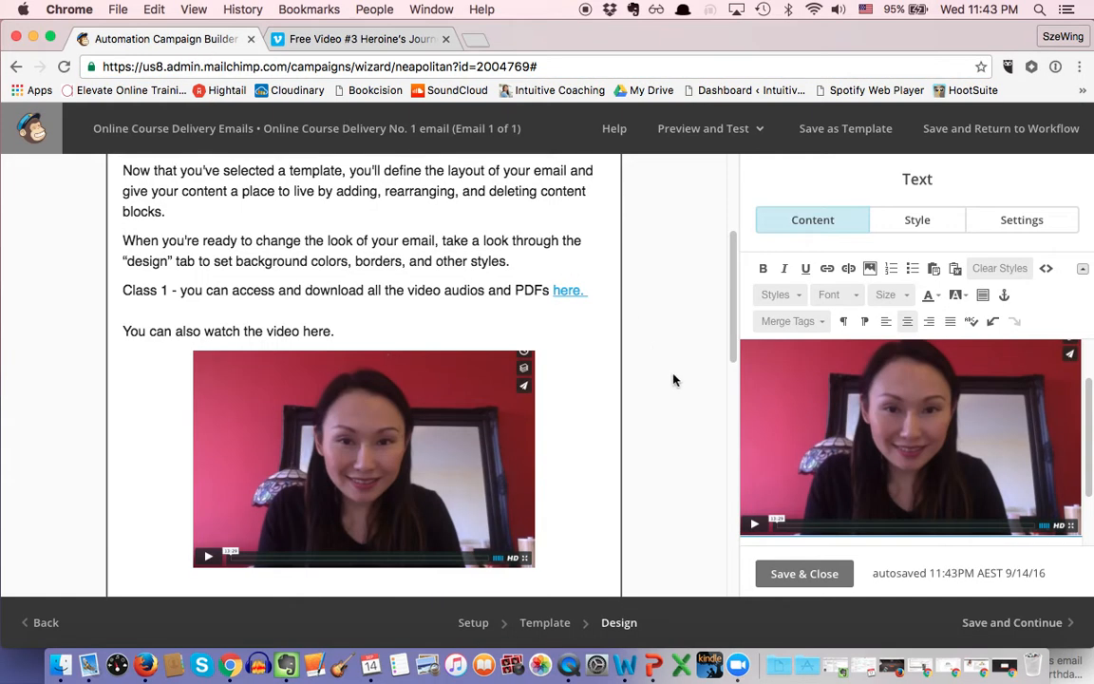
scroll(586, 413, up, 5)
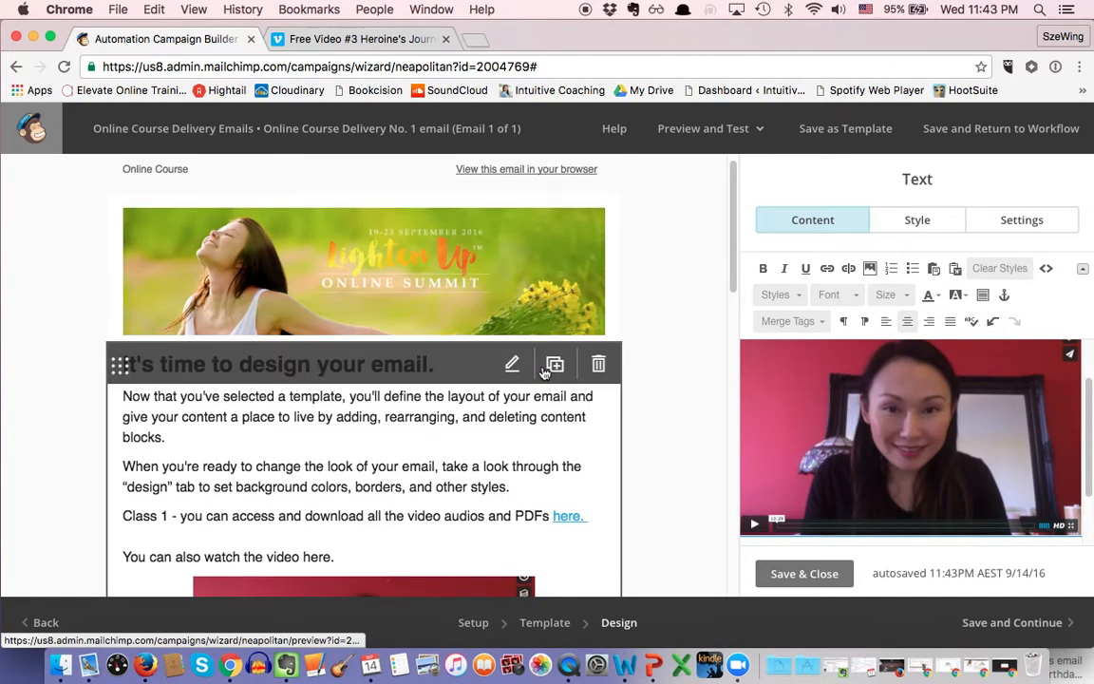
scroll(561, 399, down, 5)
scroll(538, 469, down, 1)
scroll(536, 474, up, 1)
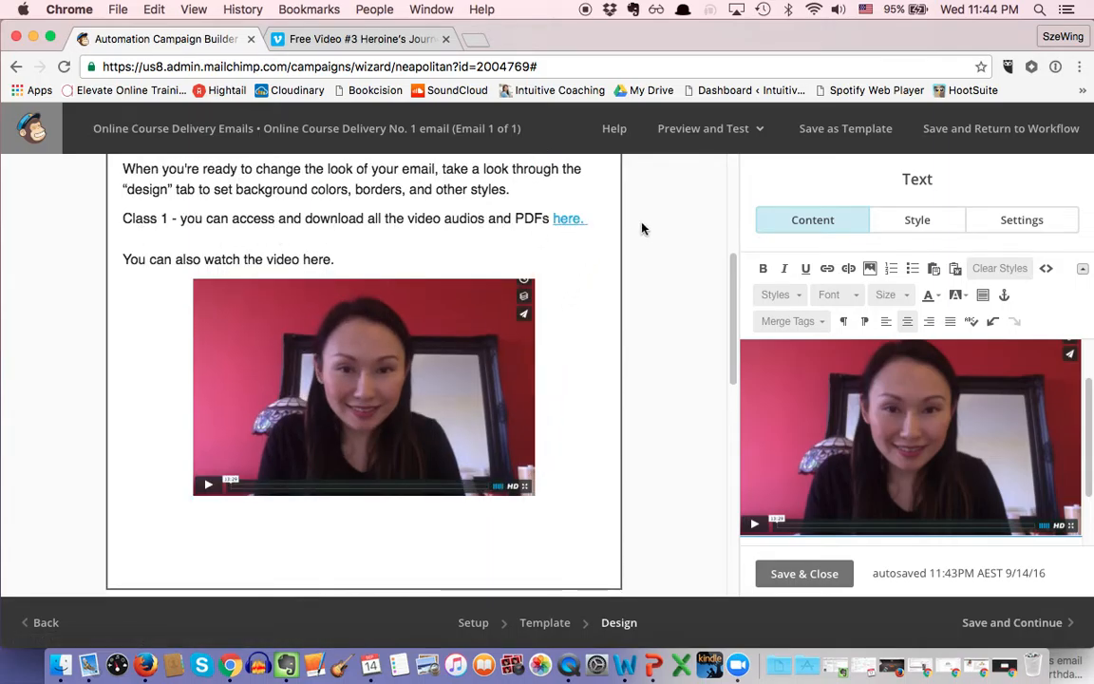
scroll(334, 421, down, 1)
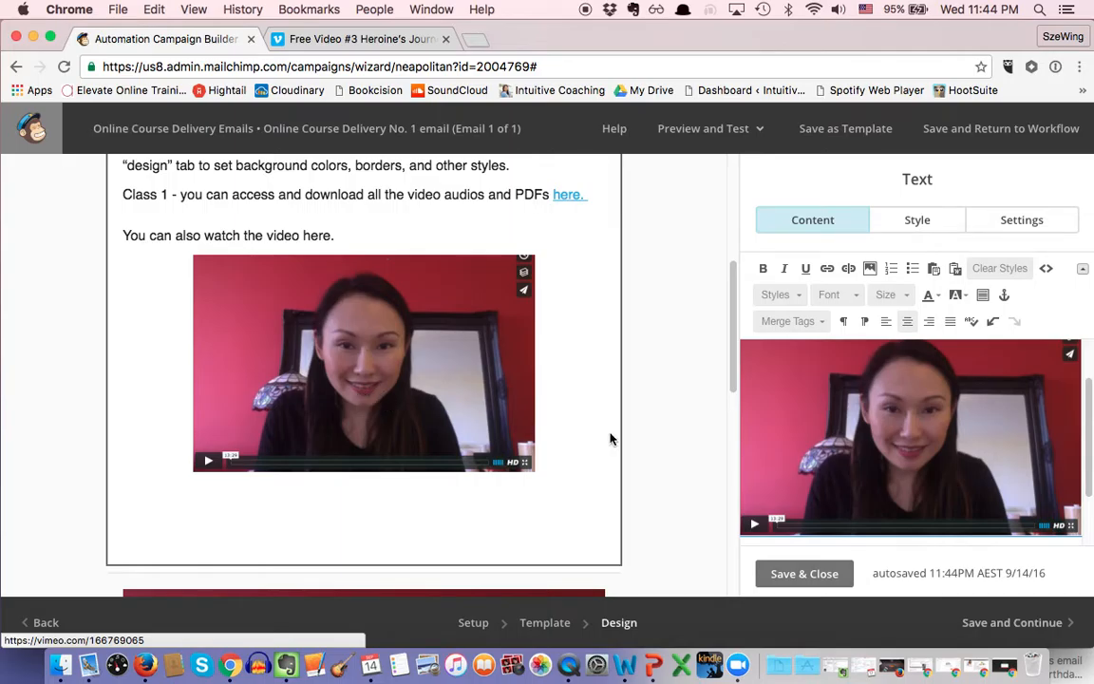
Step: Save and close the text block, then review the finished welcome email
click(833, 581)
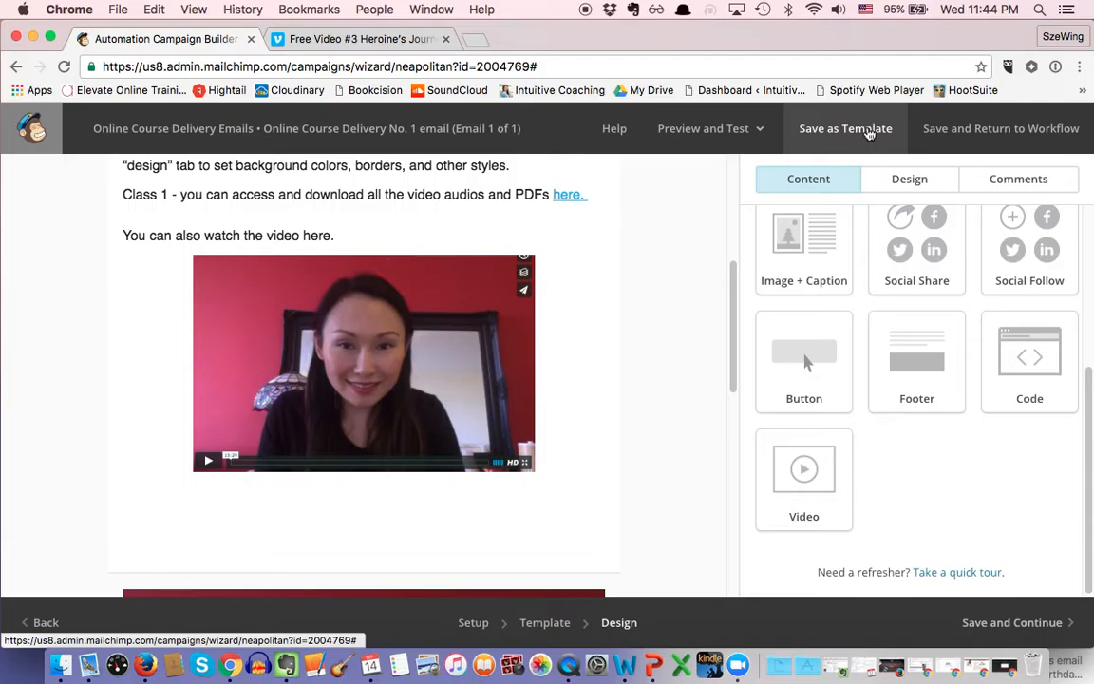
scroll(611, 276, up, 5)
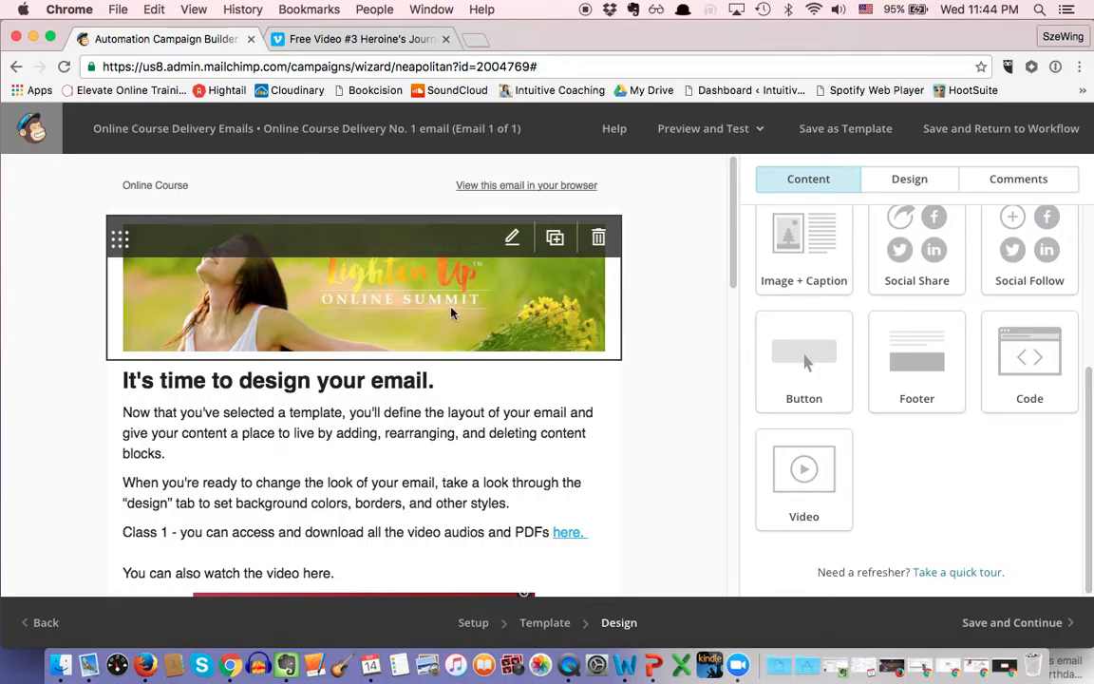
scroll(452, 314, down, 2)
scroll(554, 380, down, 7)
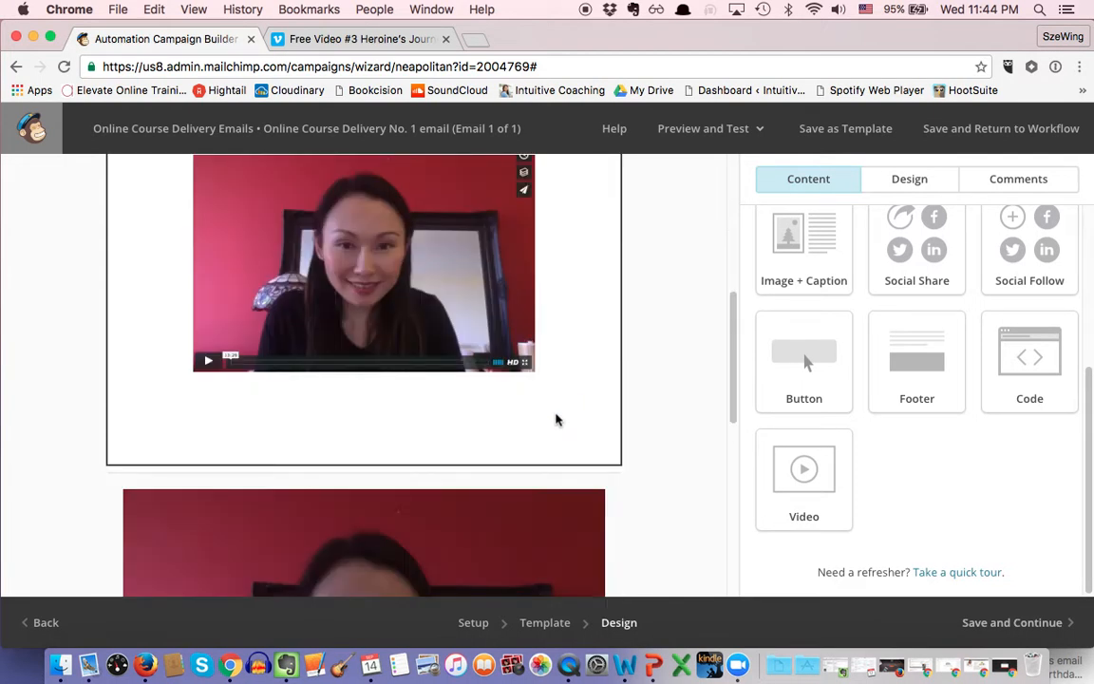
scroll(555, 420, up, 5)
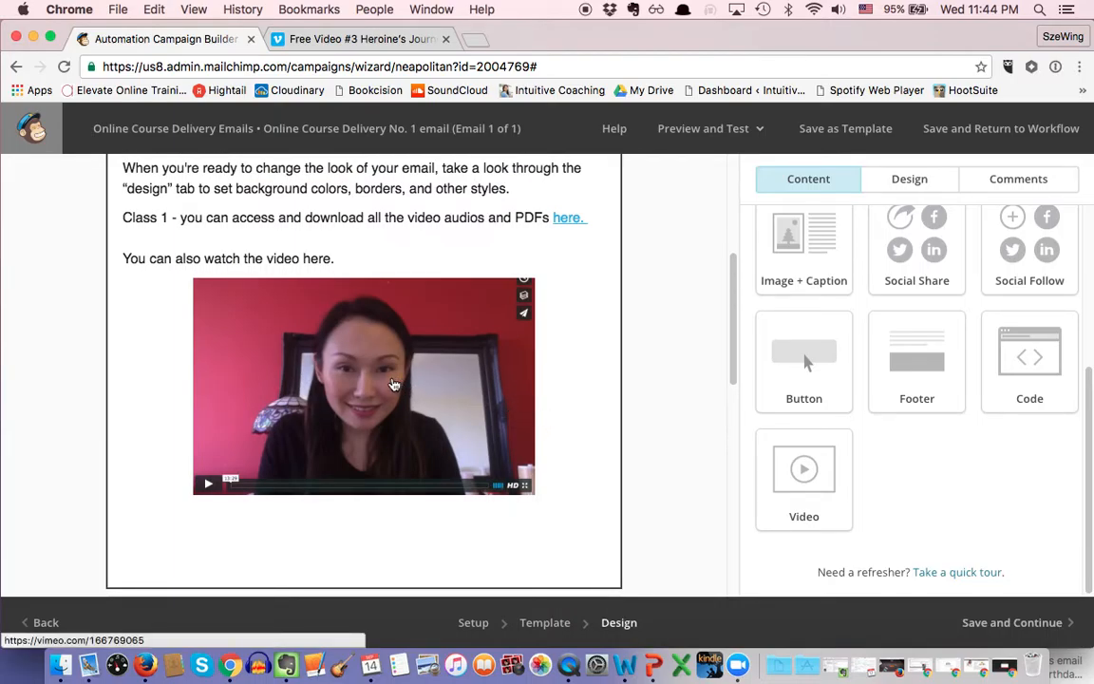
scroll(395, 386, down, 5)
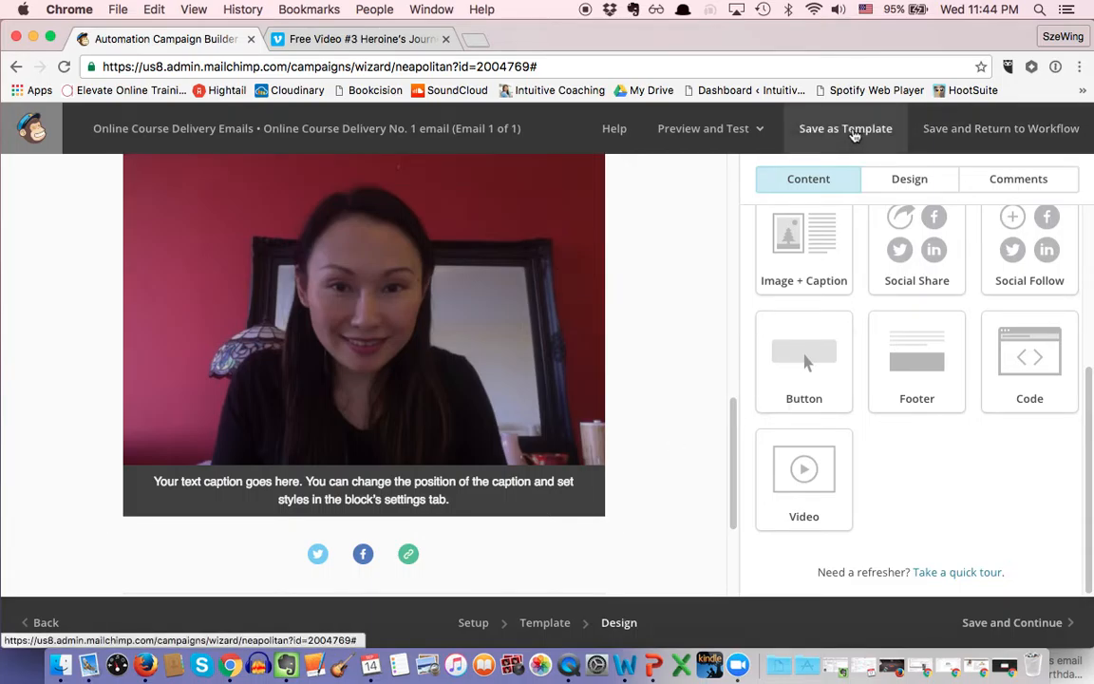
Step: Save the email design and add Automation Email #2 with its default 1-day delay
click(1037, 624)
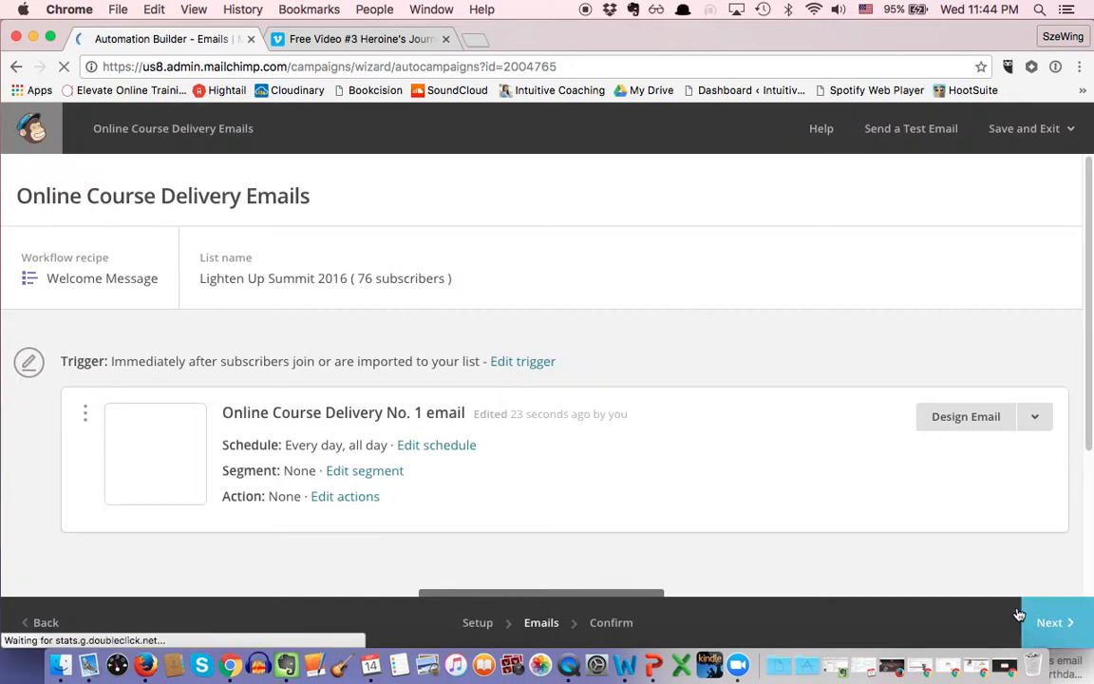
scroll(924, 555, down, 1)
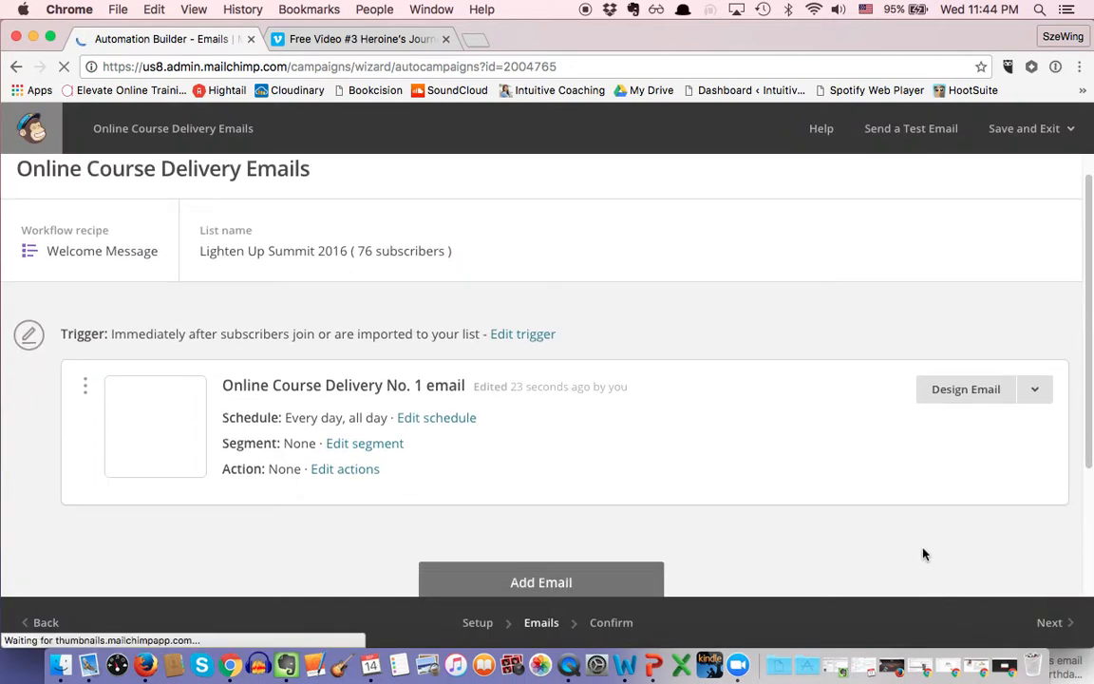
scroll(924, 555, down, 1)
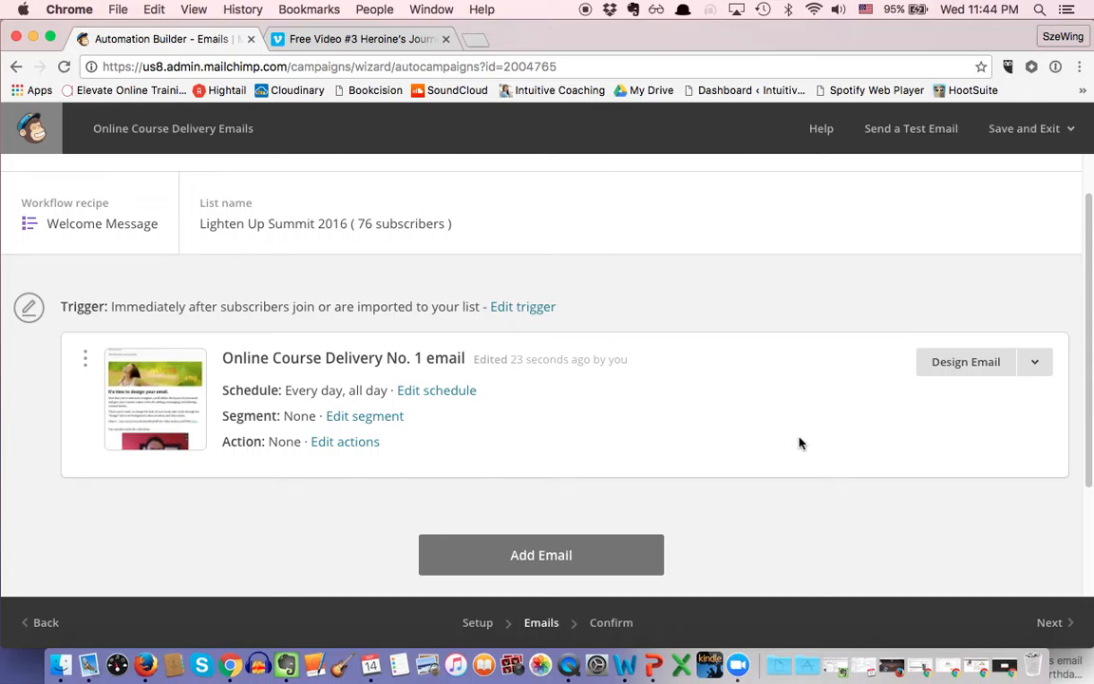
click(562, 554)
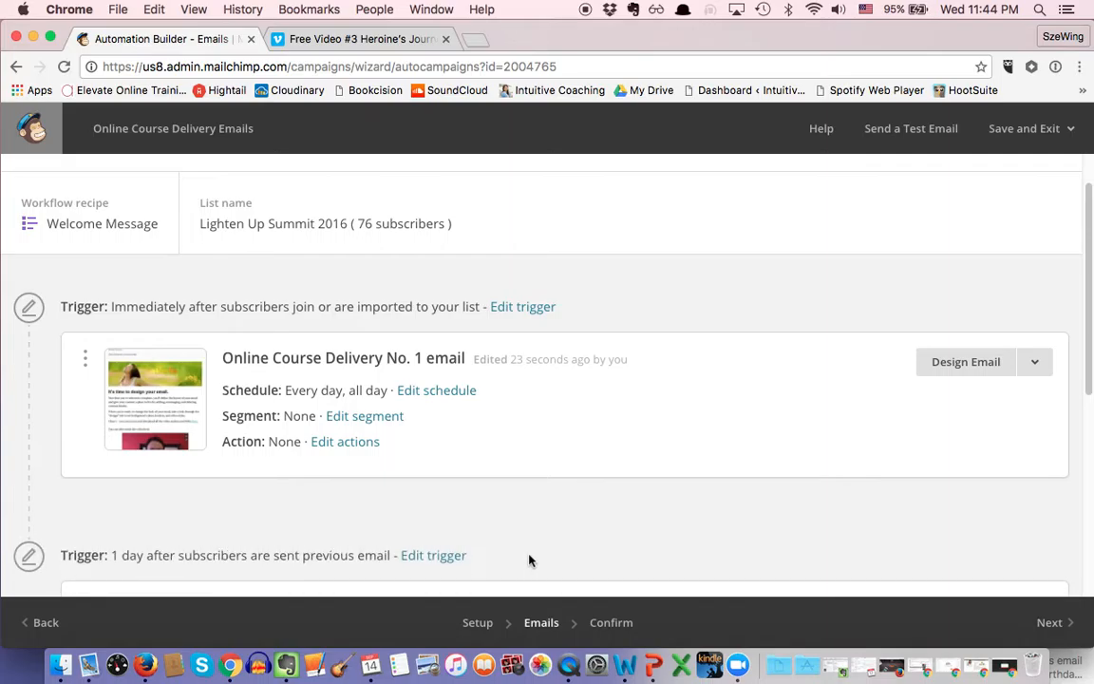
scroll(541, 522, down, 3)
scroll(541, 513, down, 2)
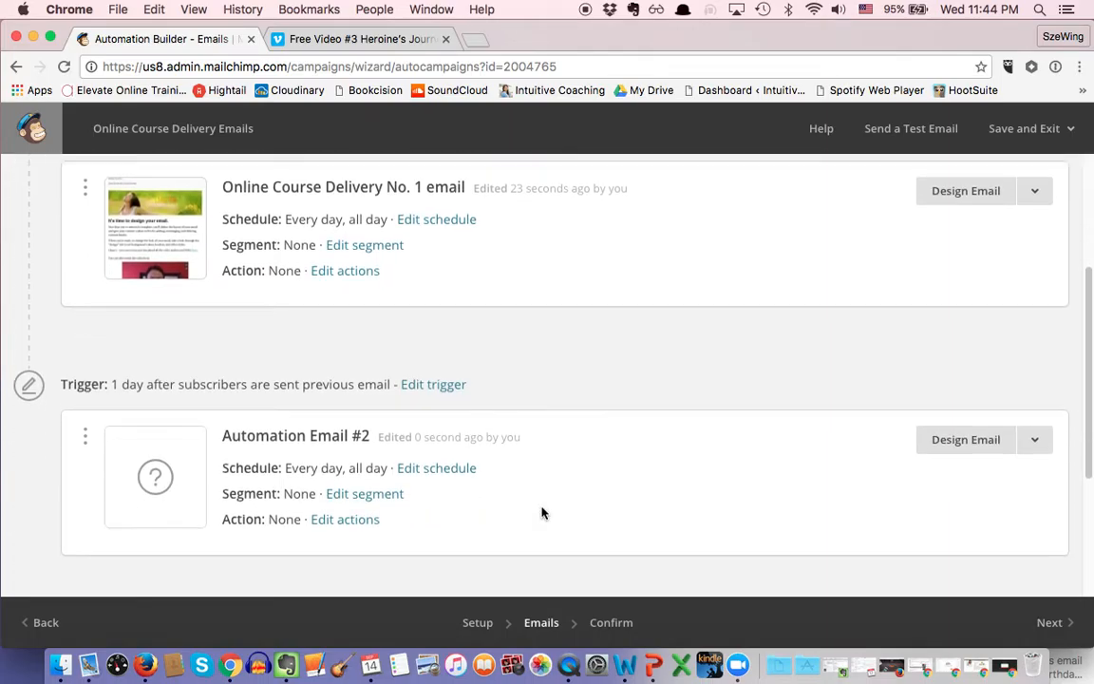
Step: Change Email #2's trigger wait from 1 to 7 days and save the trigger
click(420, 350)
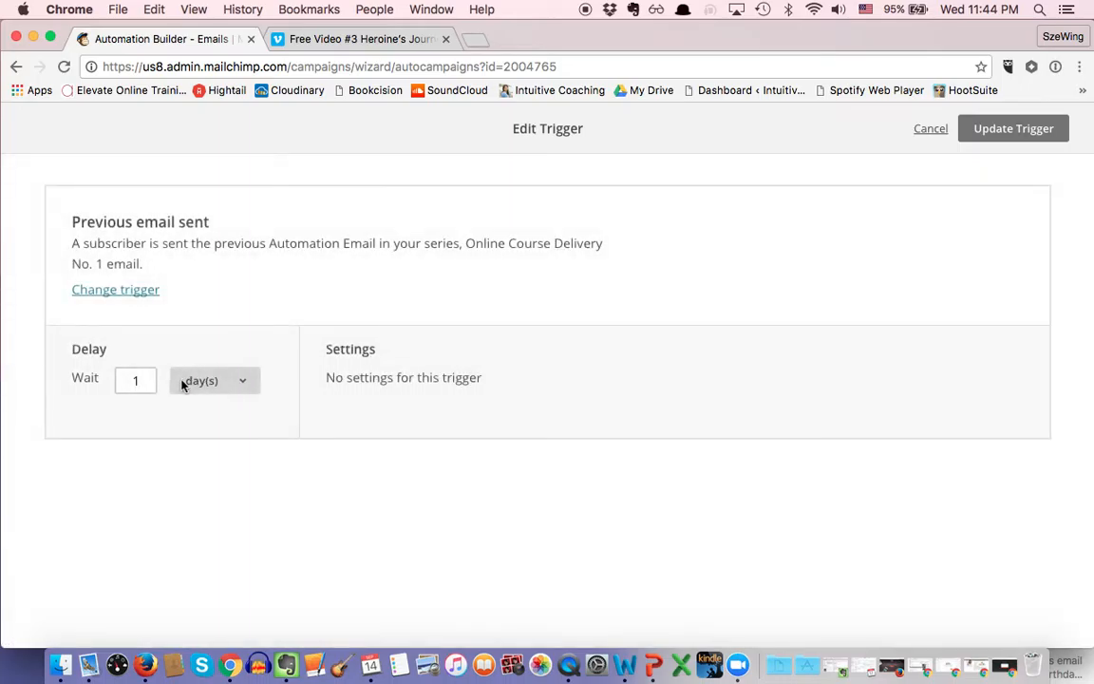
click(134, 380)
key(BackSpace)
text(7)
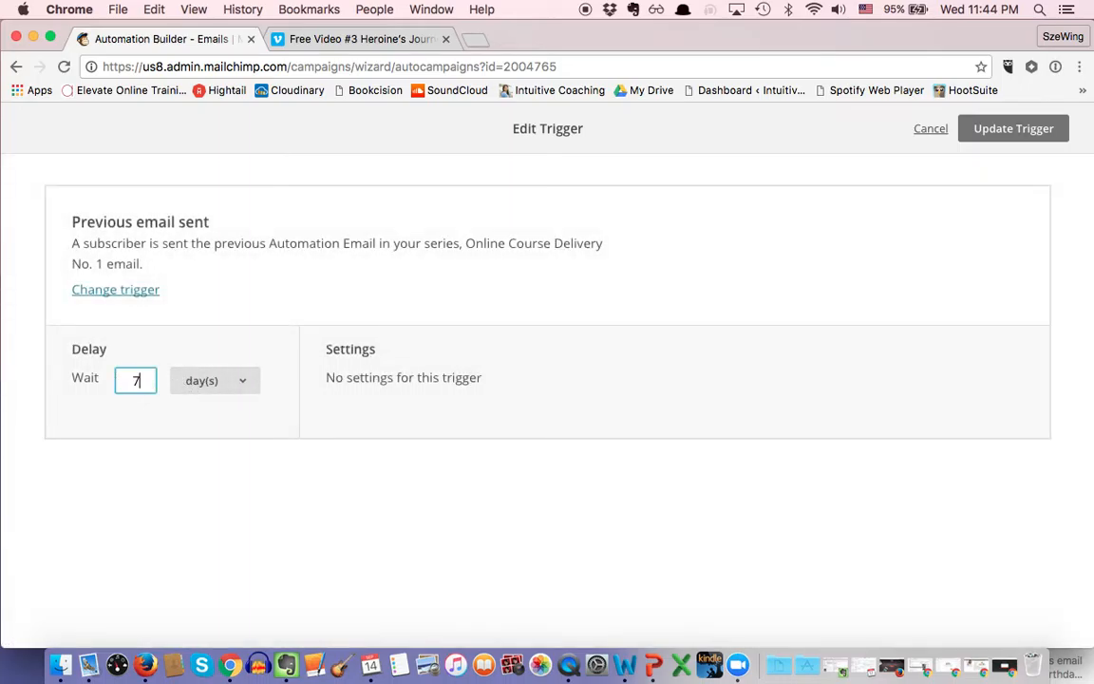
click(991, 139)
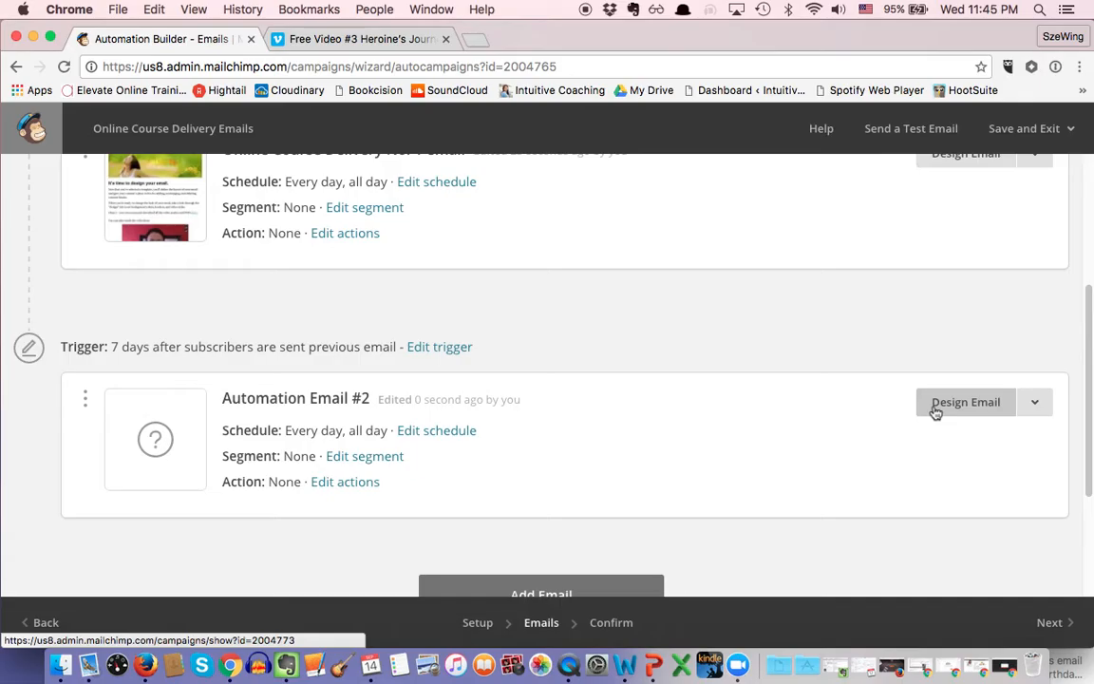
Step: Start designing Automation Email #2, enter the subject 'No. 2', and continue to templates
click(964, 402)
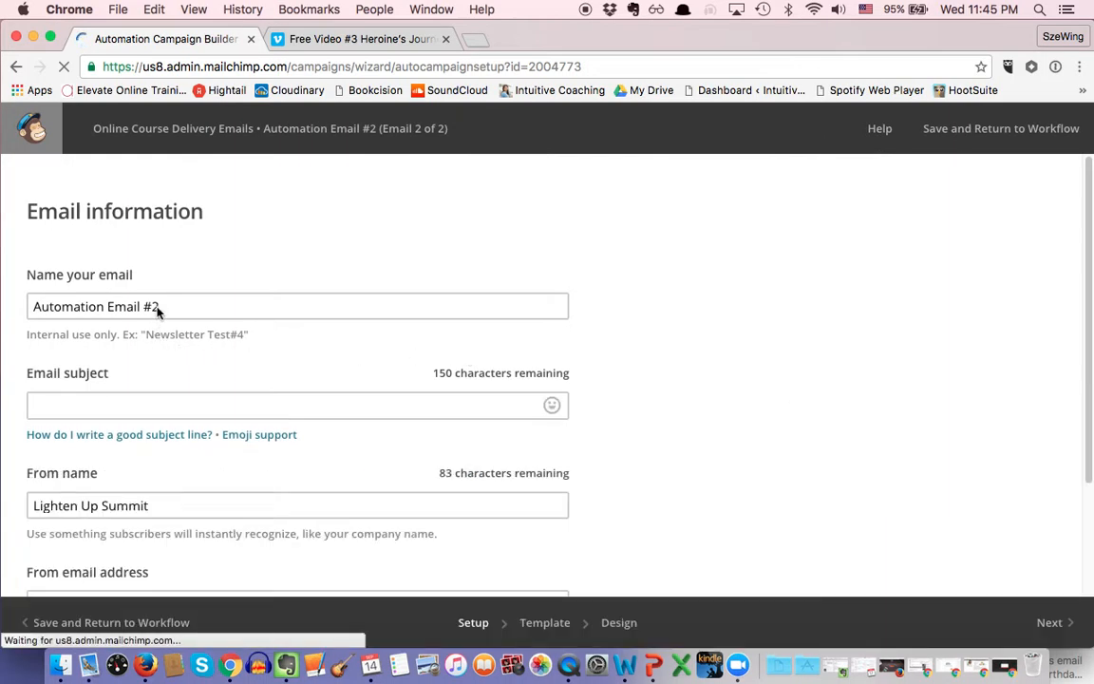
scroll(226, 468, down, 1)
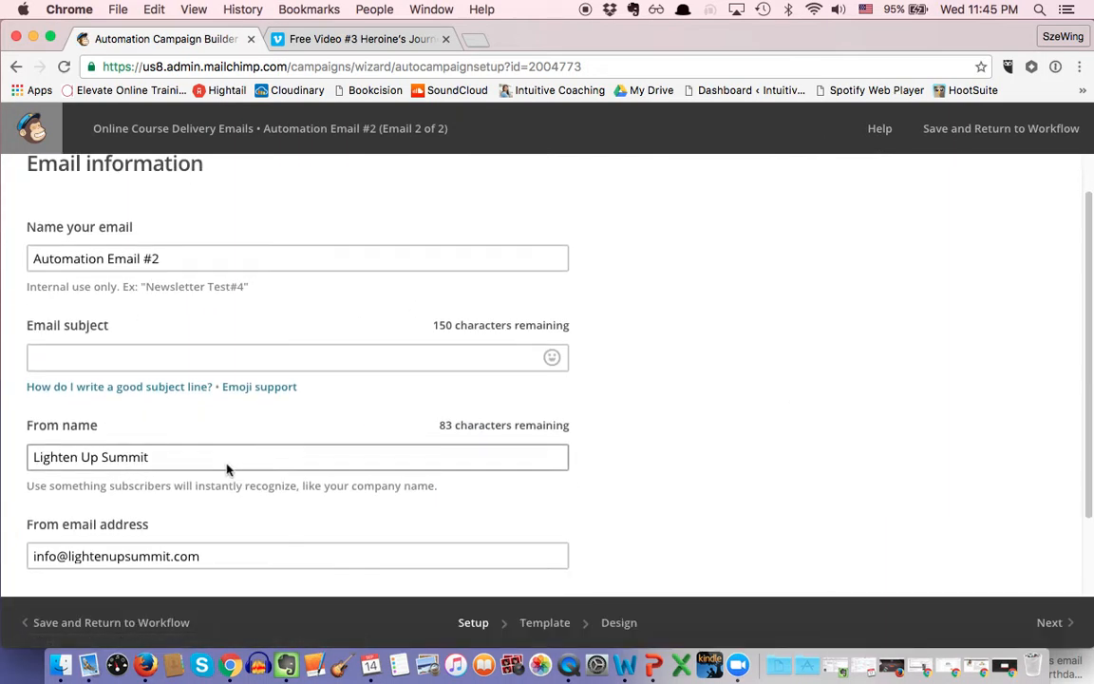
scroll(825, 545, down, 2)
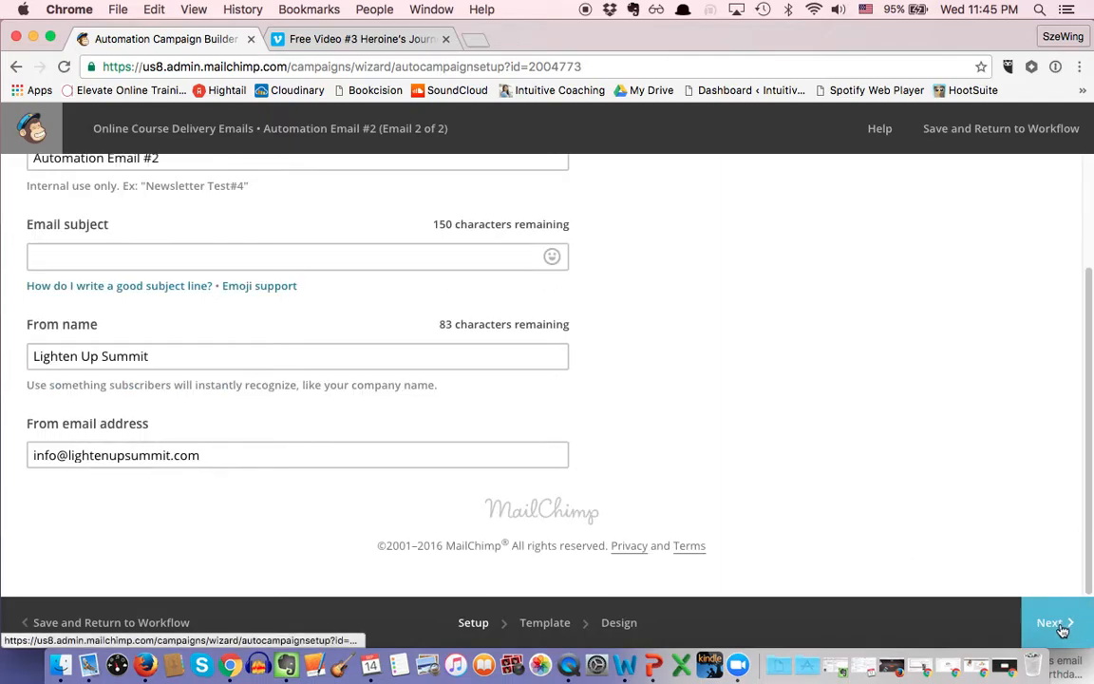
click(1060, 628)
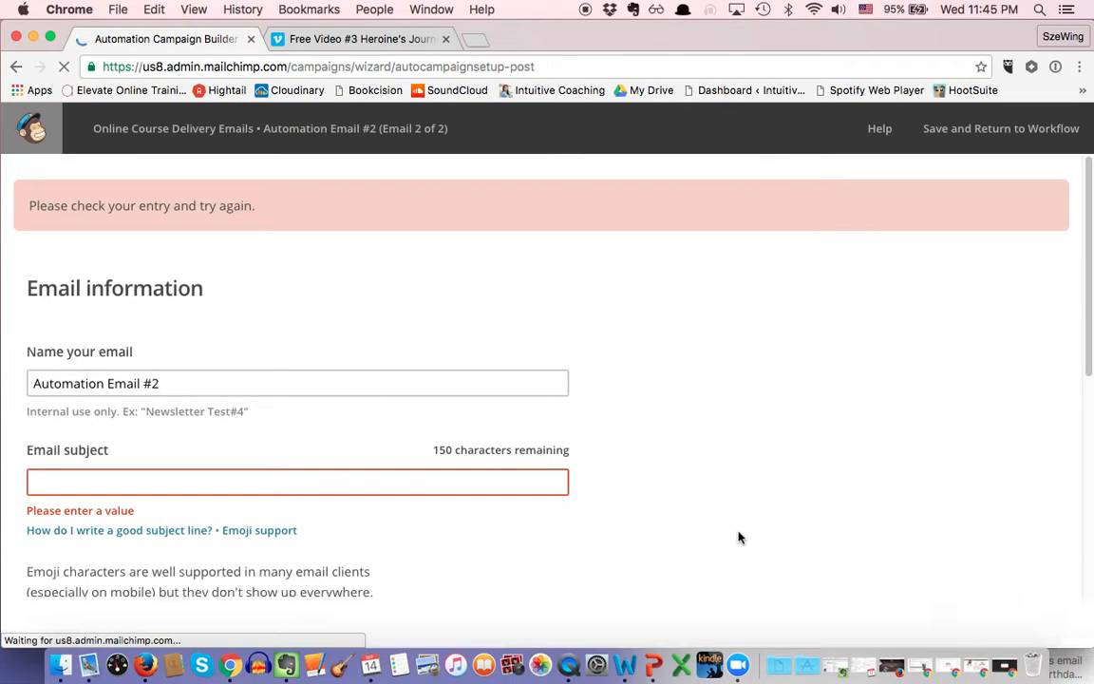
click(373, 481)
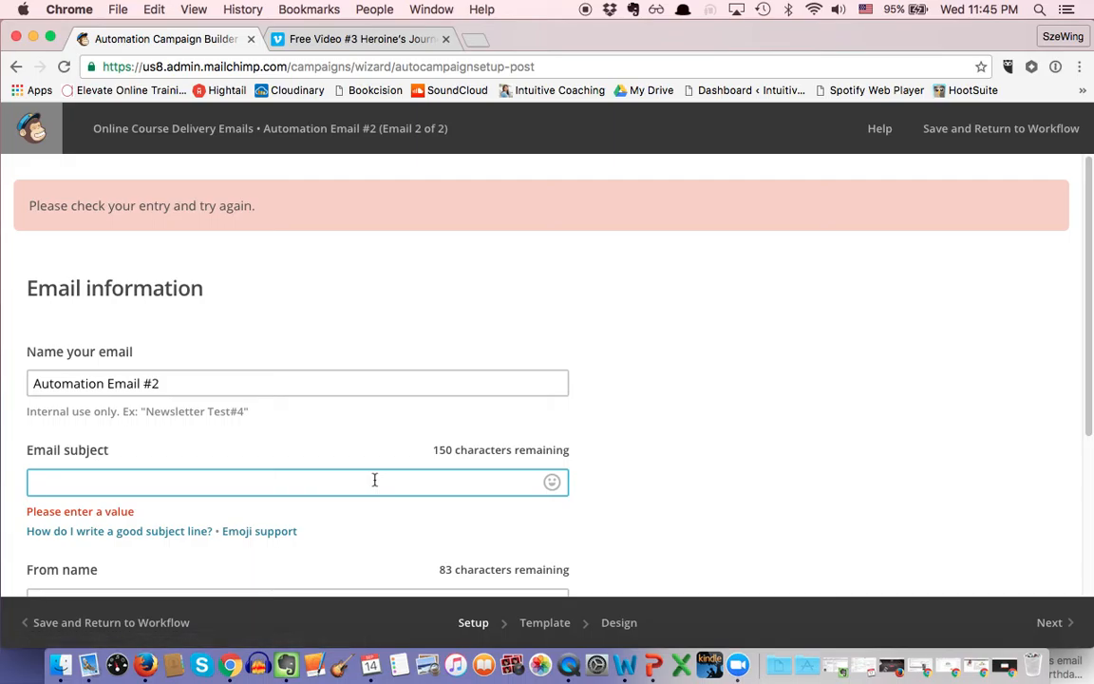
text(No. 2)
scroll(889, 300, down, 5)
click(1048, 626)
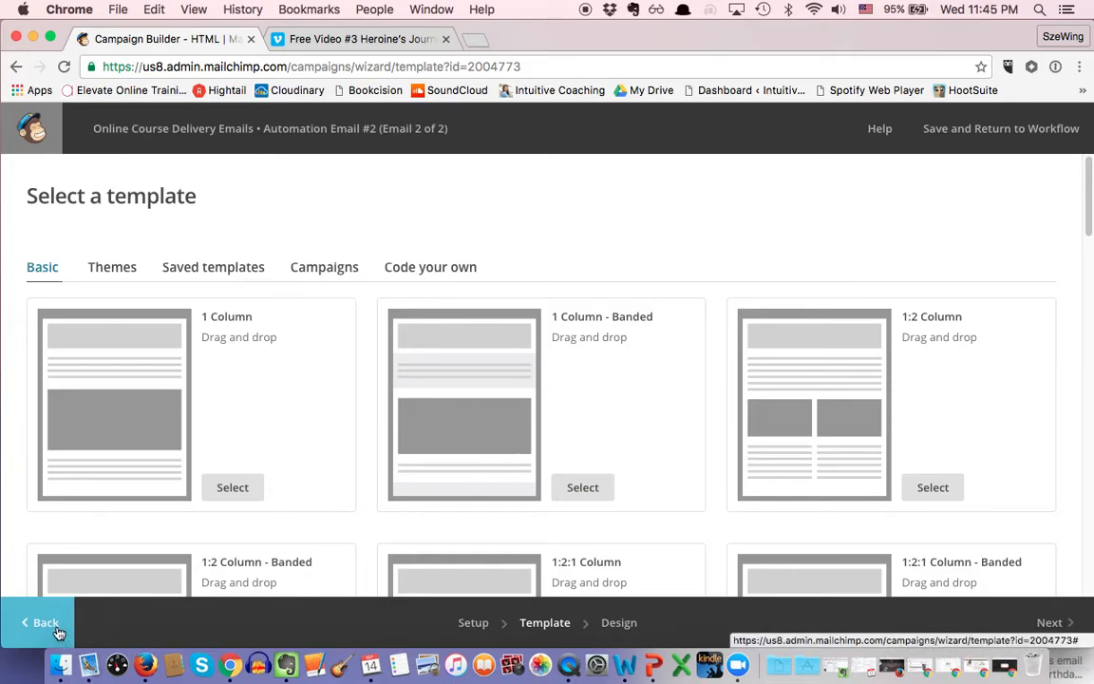
Step: Use the saved 'Goddess Day Retreat reminder' template for Email #2 and save its design
click(253, 270)
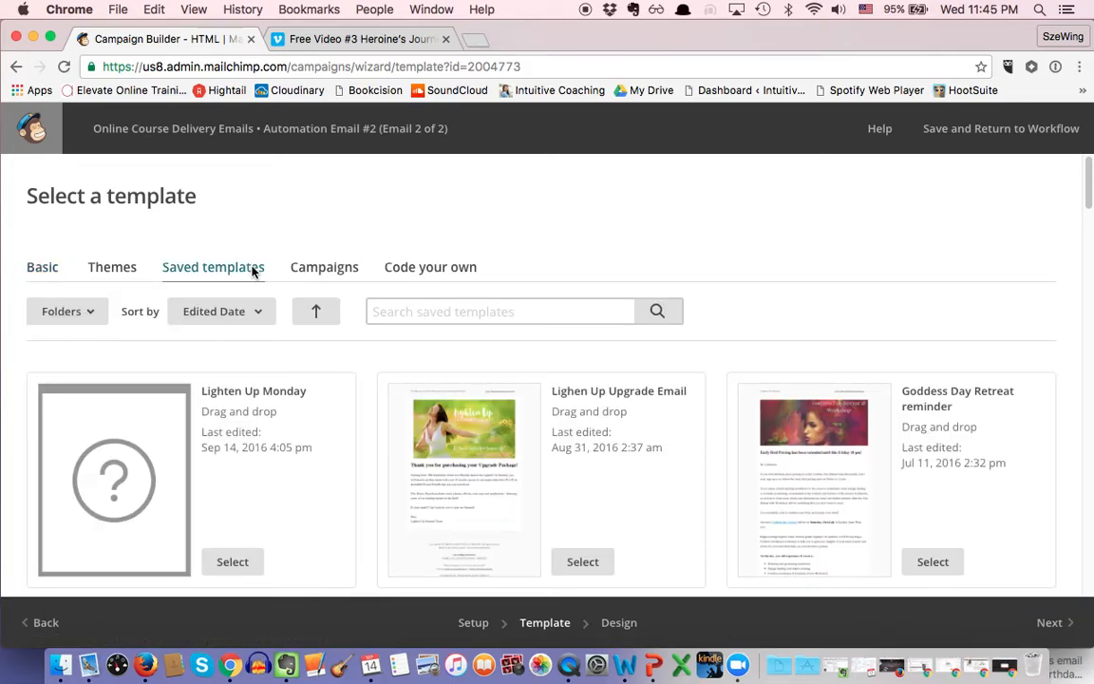
scroll(254, 275, down, 3)
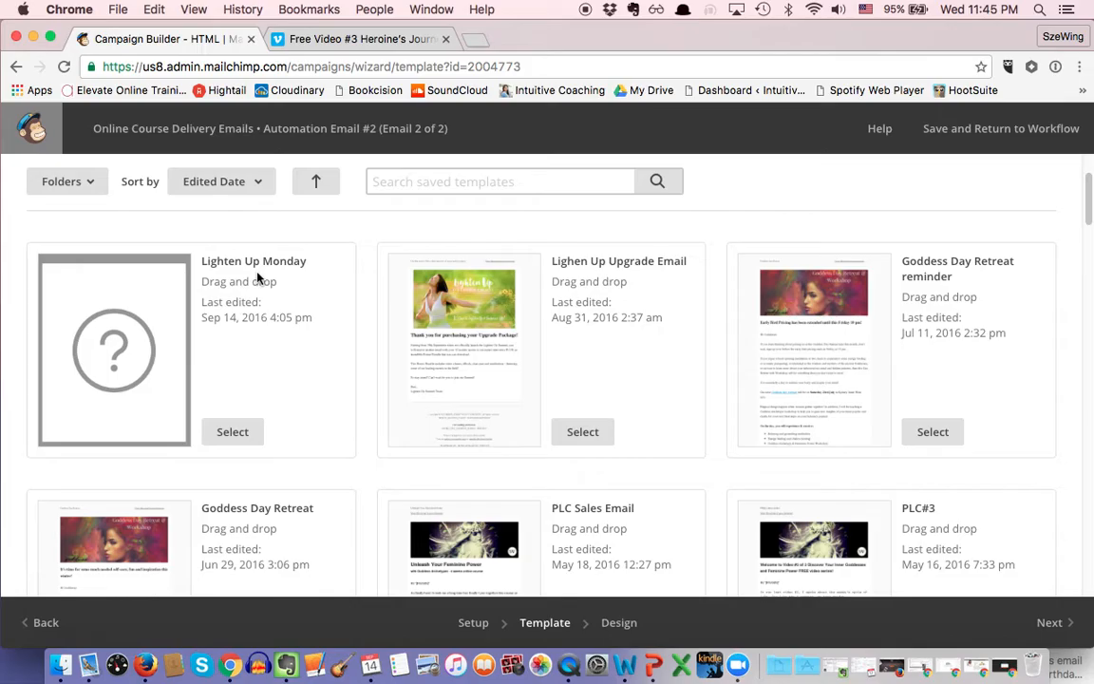
click(931, 434)
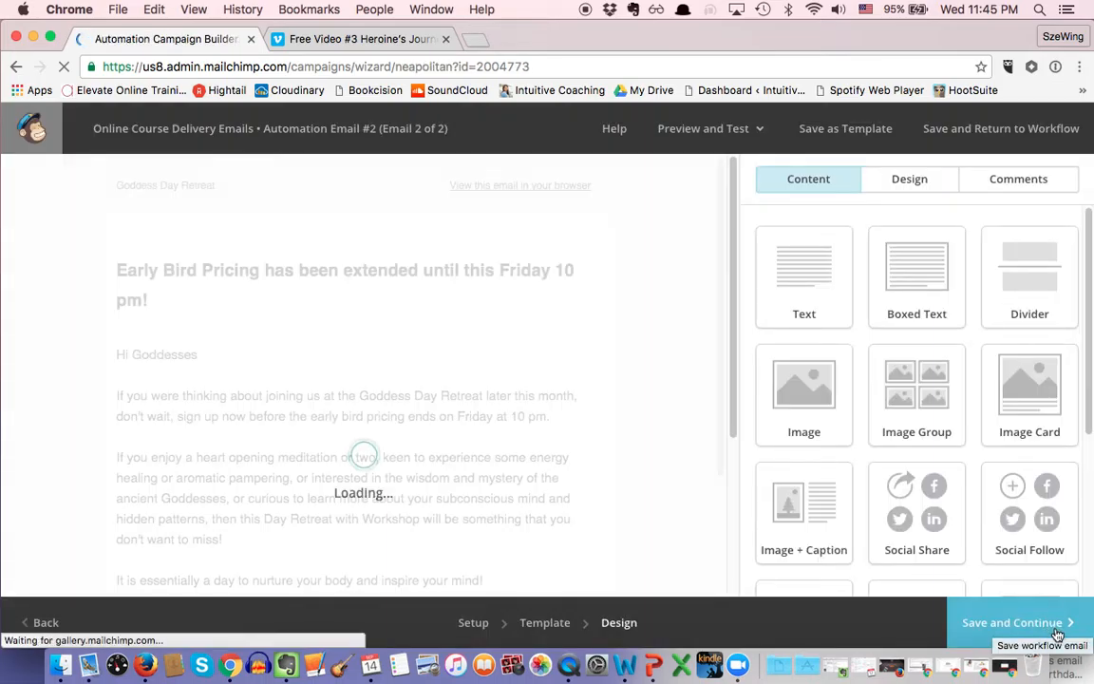
click(1045, 627)
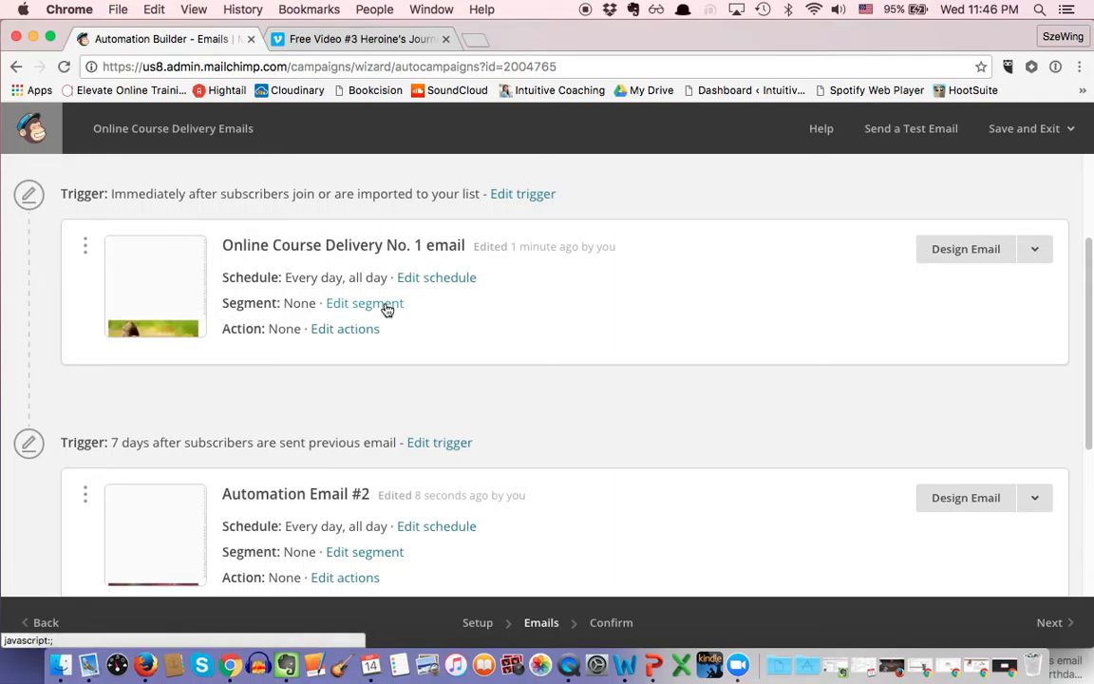
Step: Open the workflow's Confirm page and review its checklist flagging Online Course Delivery No. 1 as unresolved
scroll(385, 323, down, 3)
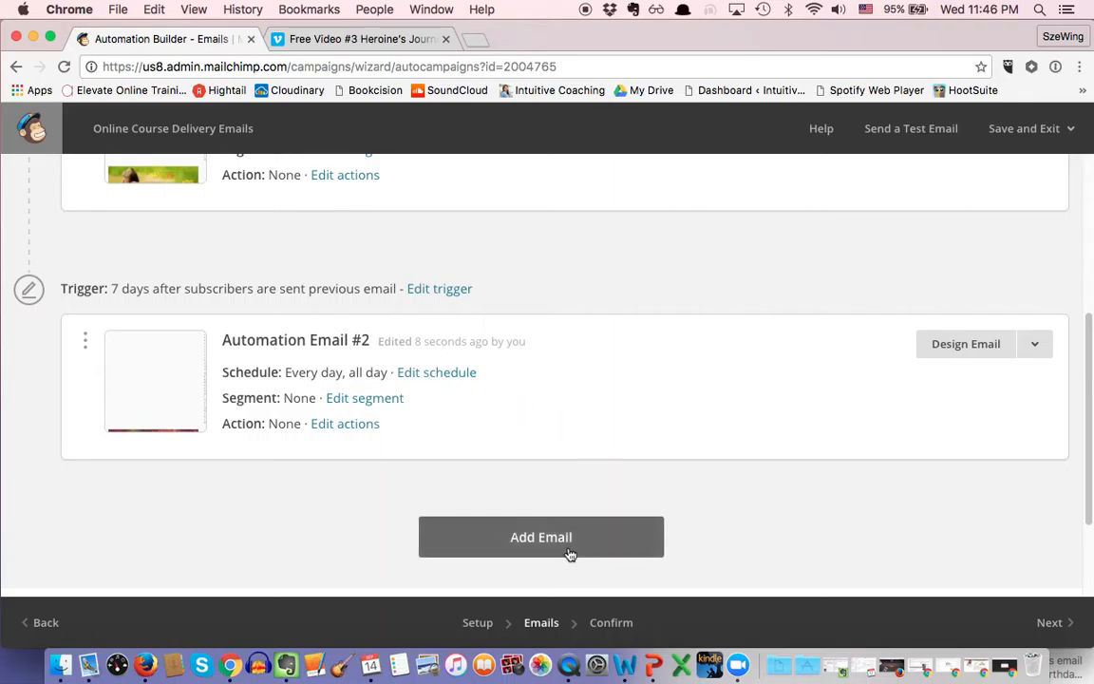
click(1053, 623)
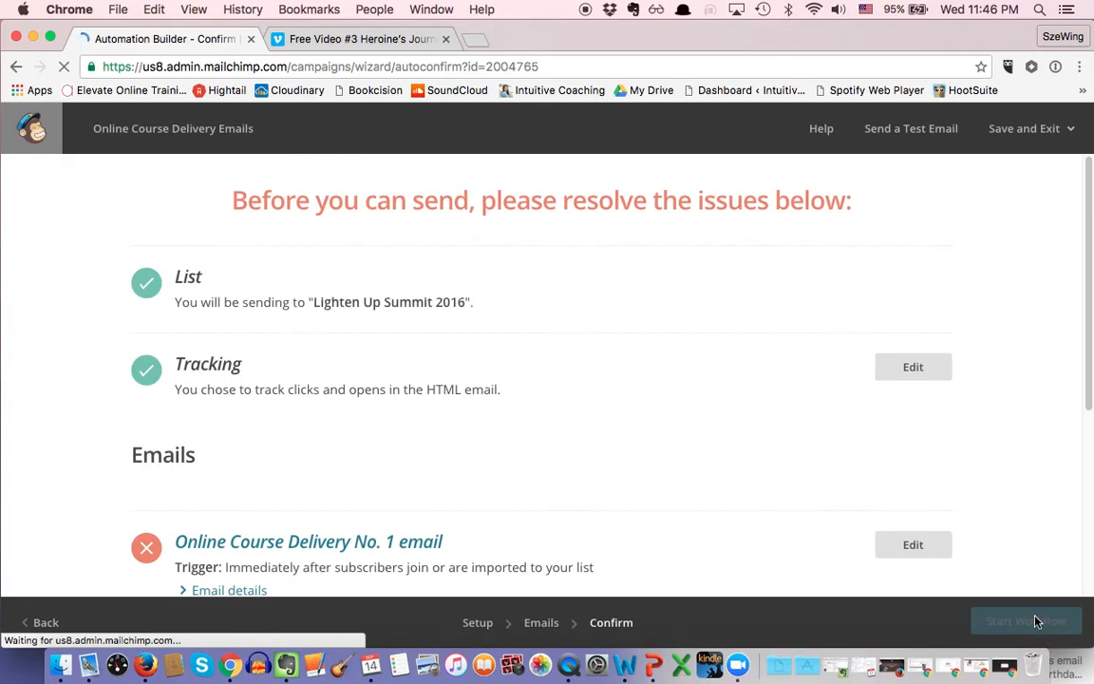
scroll(978, 517, down, 2)
scroll(977, 516, down, 2)
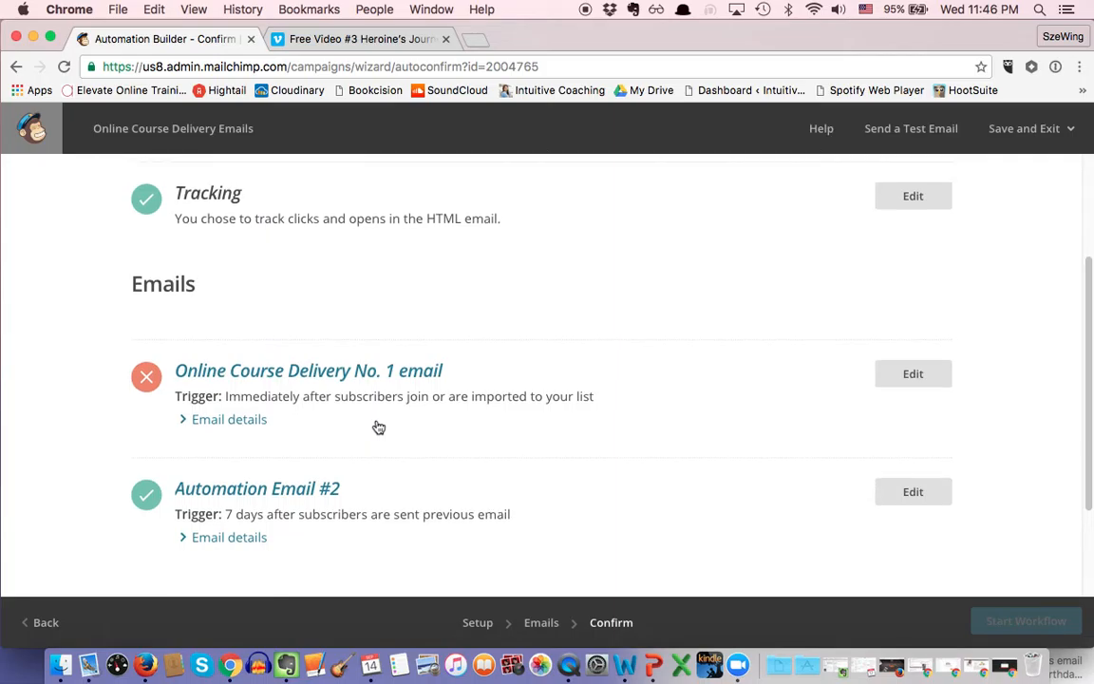
scroll(379, 428, up, 2)
scroll(378, 427, up, 2)
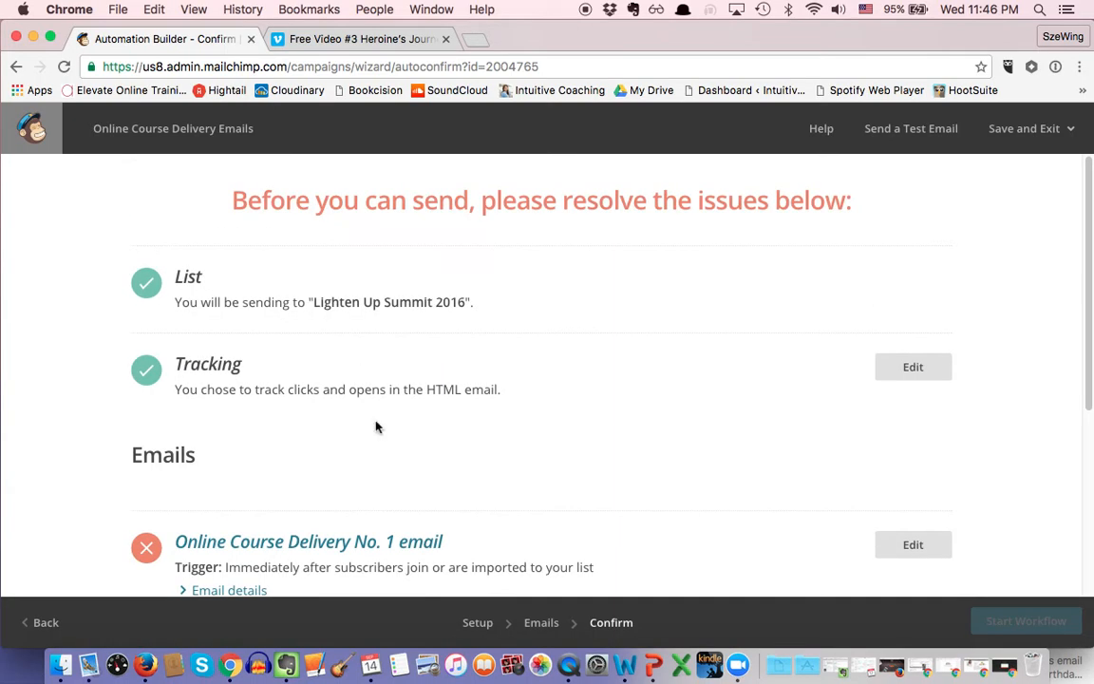
scroll(636, 446, down, 7)
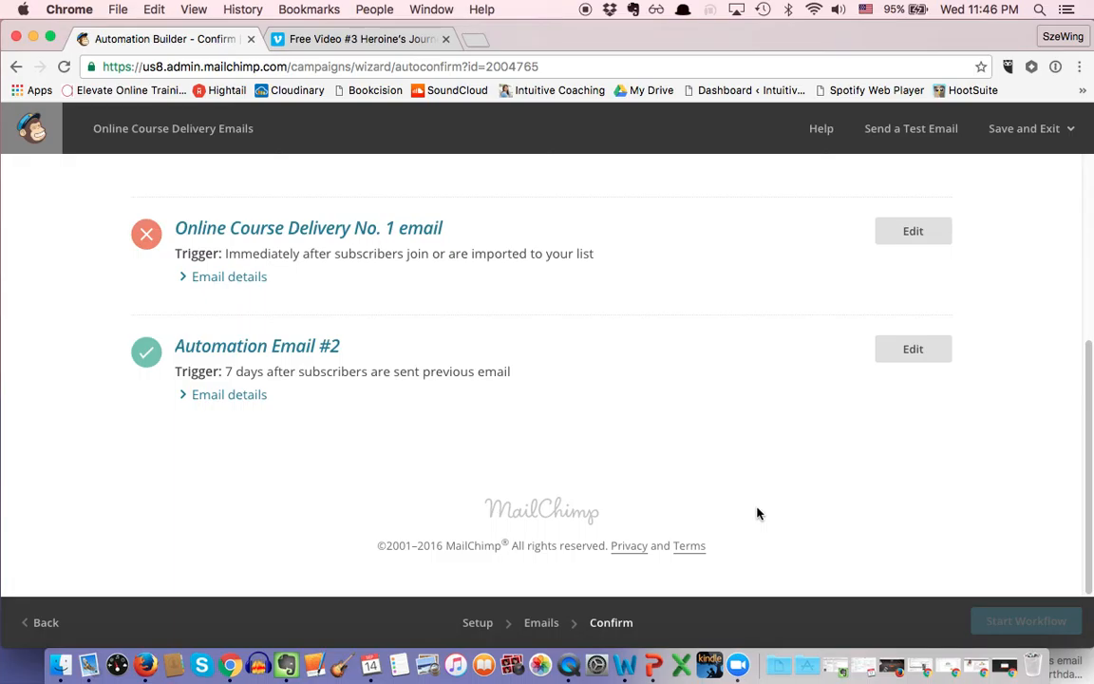
Step: Save and exit to the automations list, filter by the Example folder, then switch back to All
click(1008, 131)
click(1018, 382)
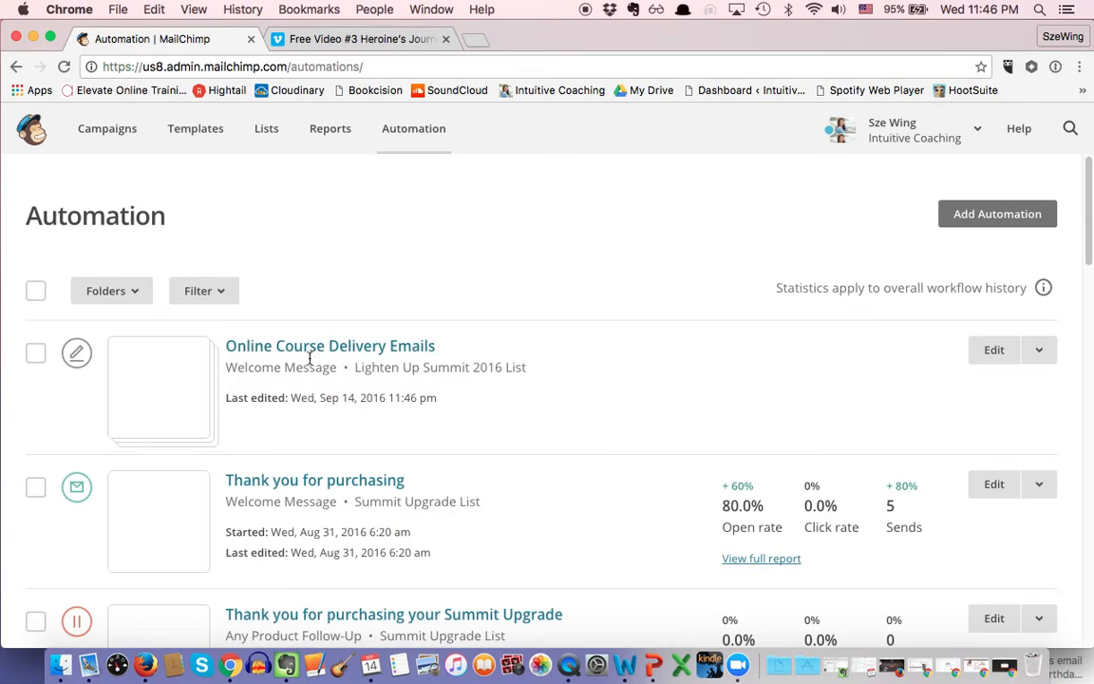
click(149, 297)
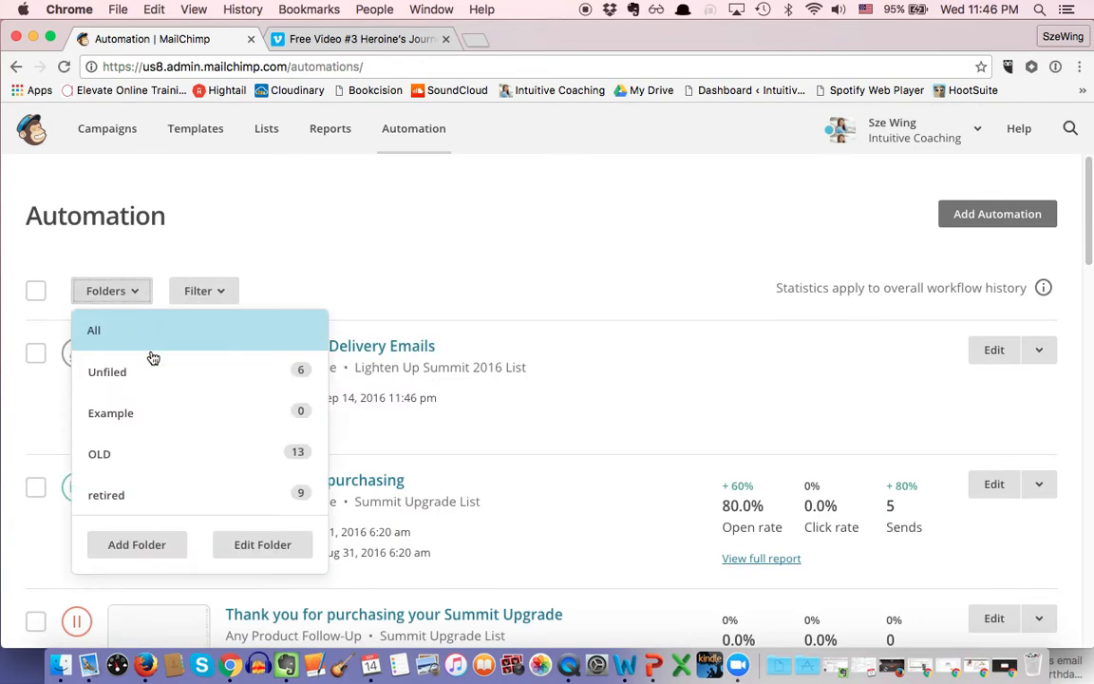
click(146, 432)
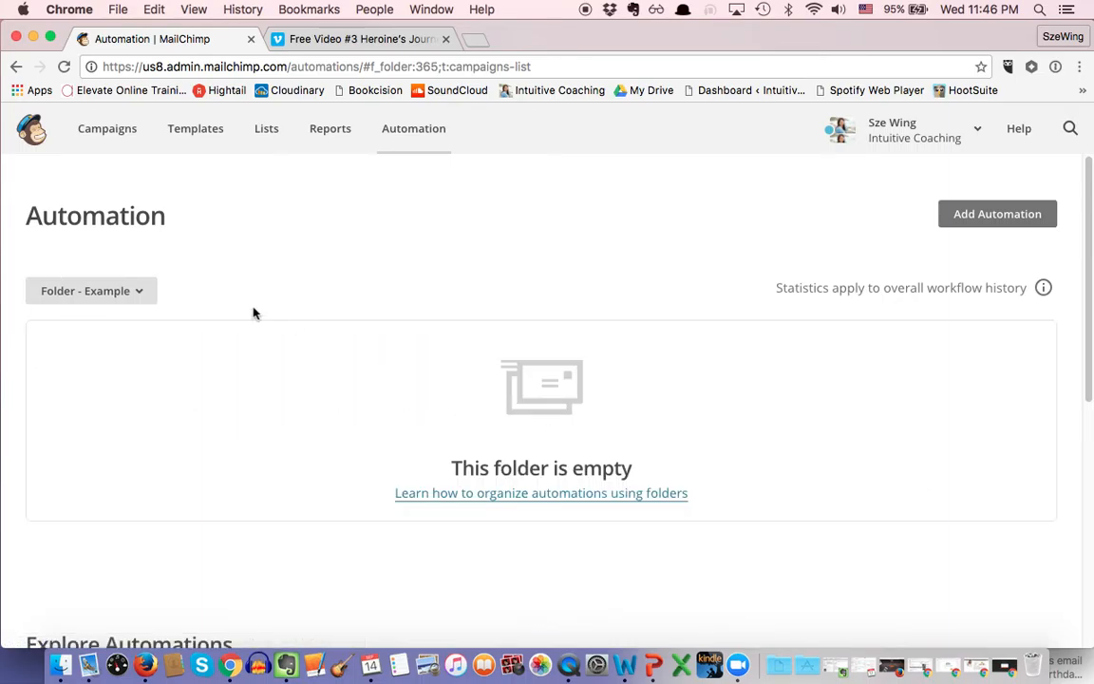
scroll(296, 315, down, 1)
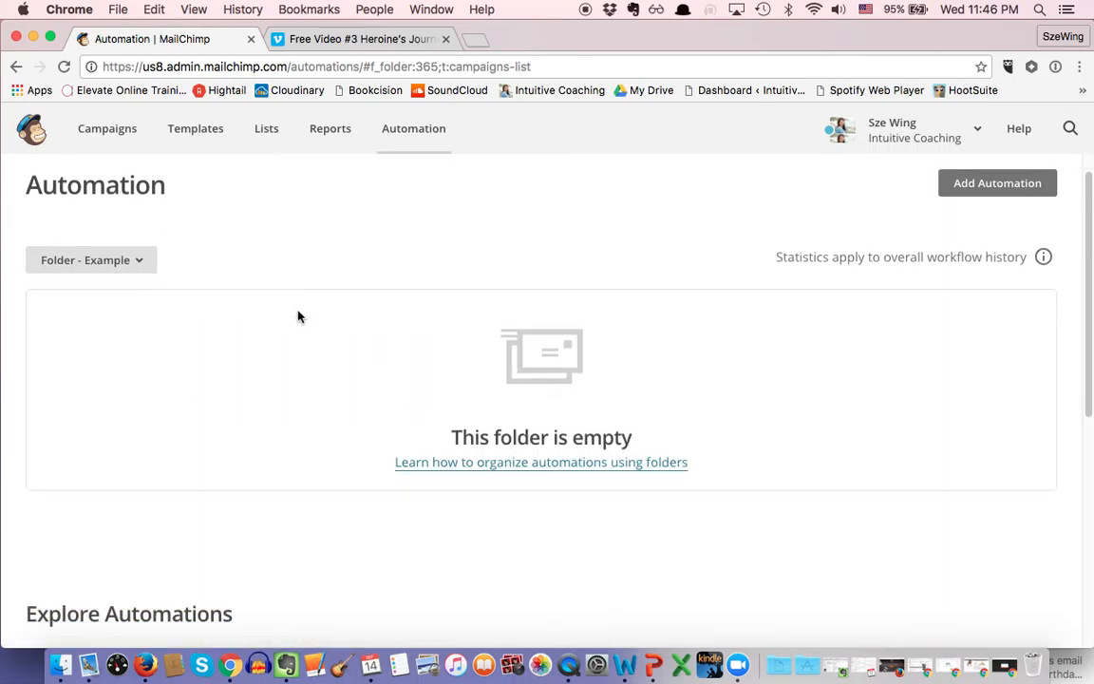
scroll(299, 316, down, 5)
scroll(299, 318, up, 6)
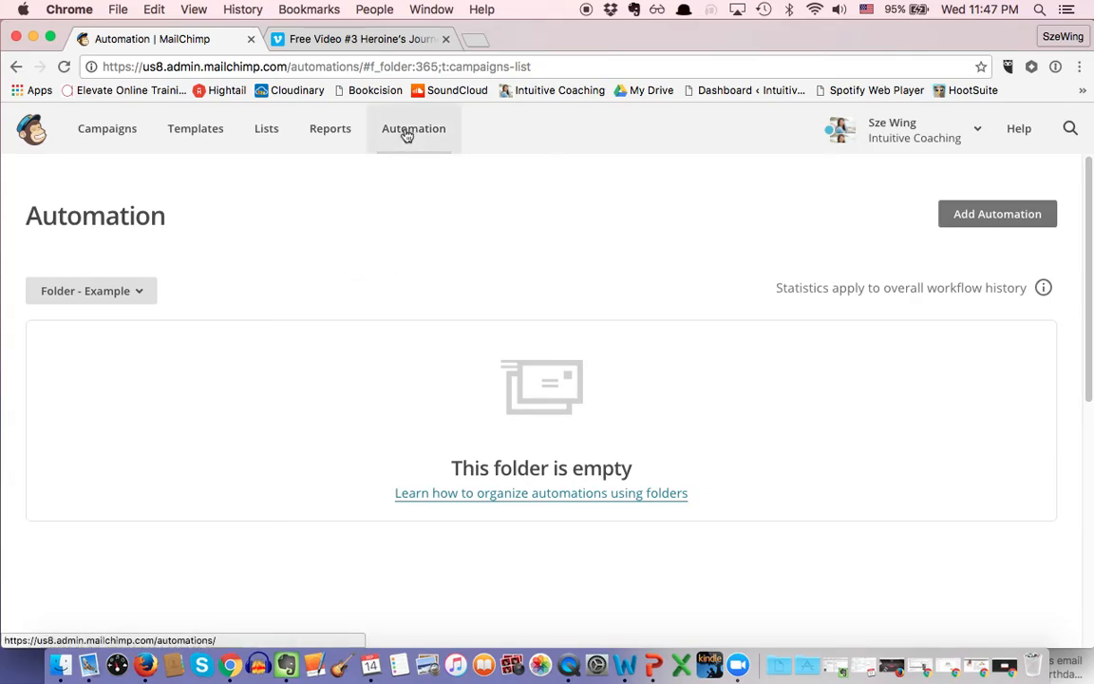
click(133, 295)
click(115, 325)
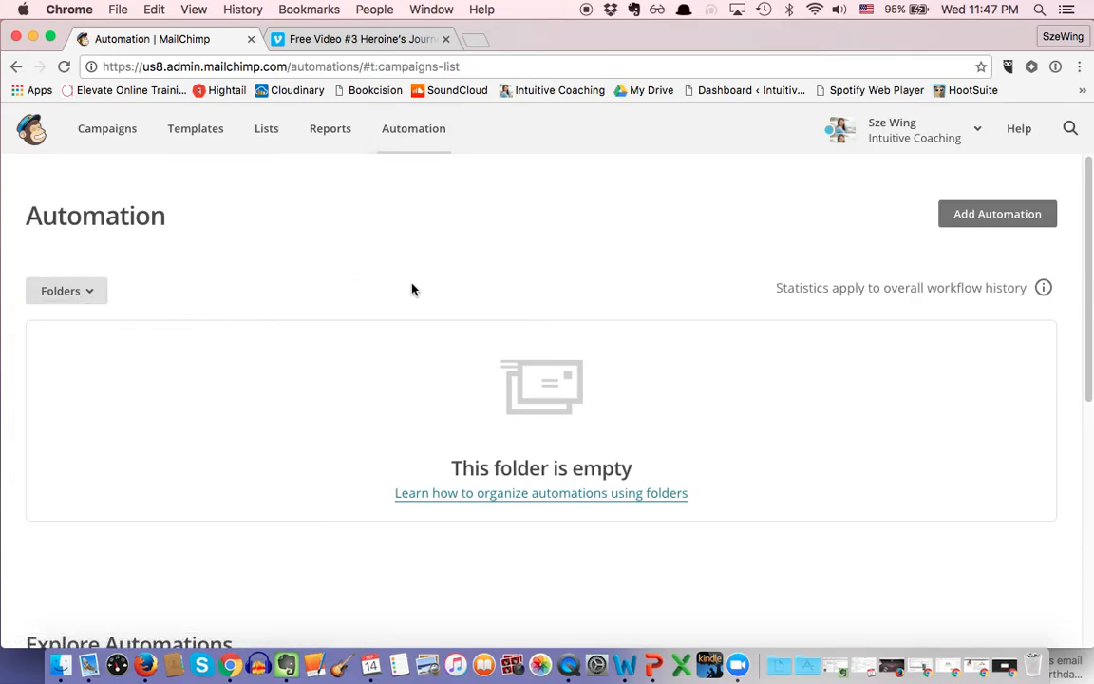